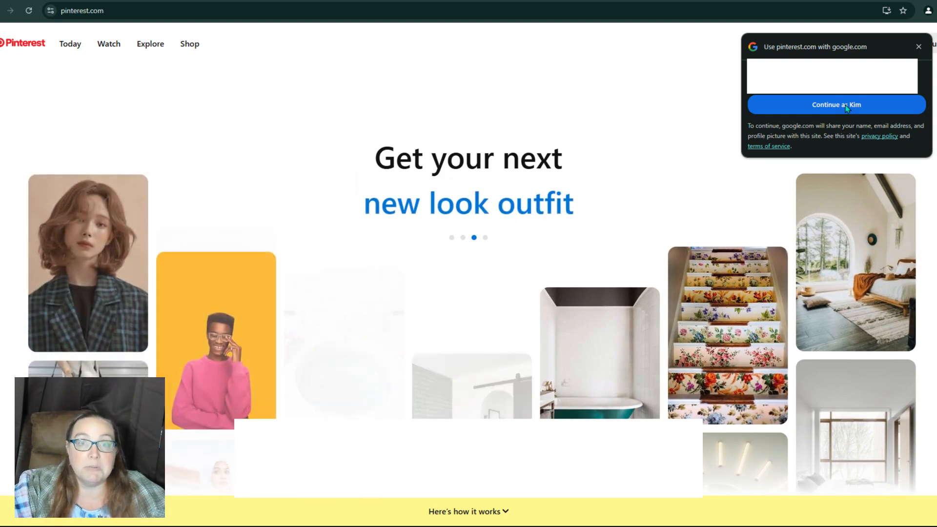
Sign up for a new Pinterest account with the offered Google account, entering the birthdate to create it.
left_click(846, 105)
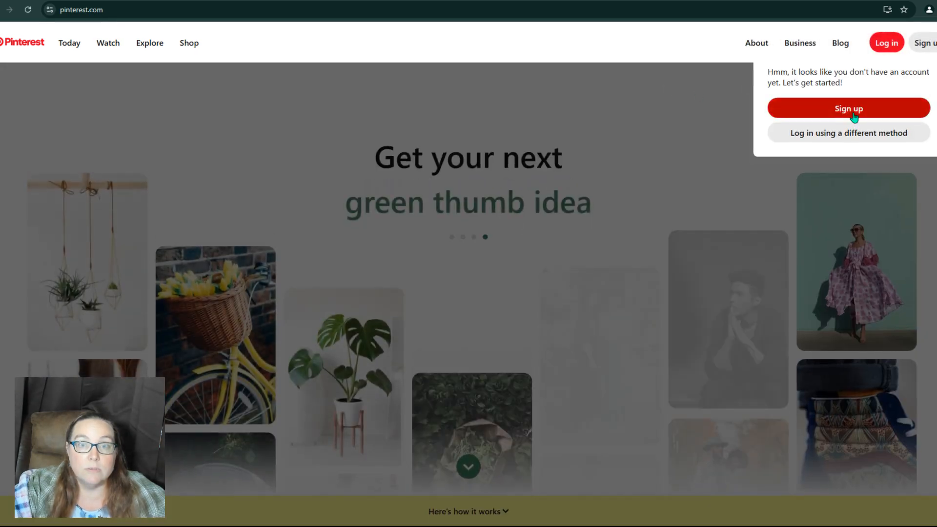
left_click(852, 110)
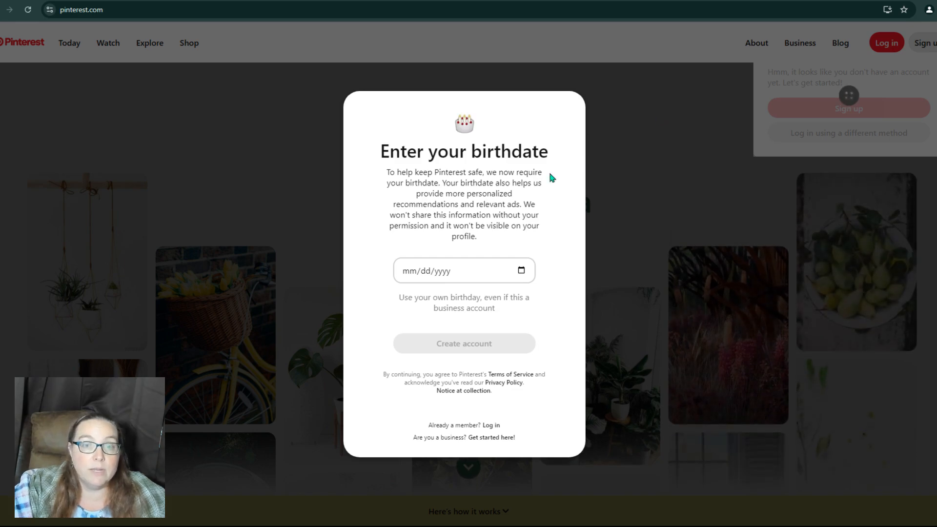
left_click(404, 273)
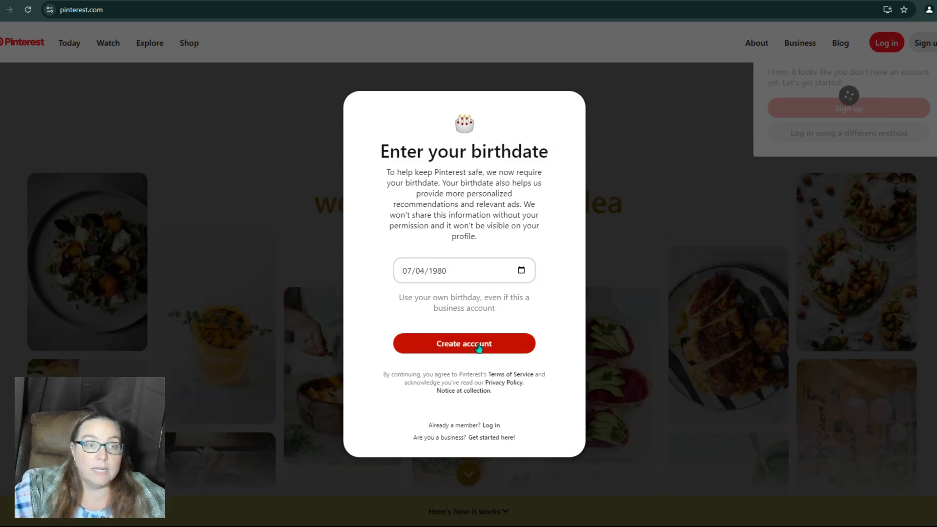
left_click(477, 346)
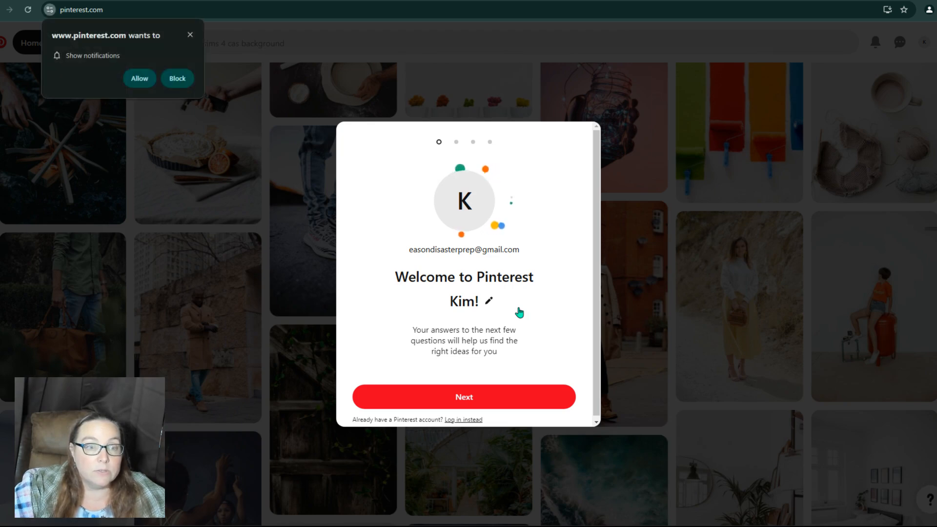
Set the gender to Female, allow site notifications, and accept English (US) and United States as language and country.
left_click(487, 399)
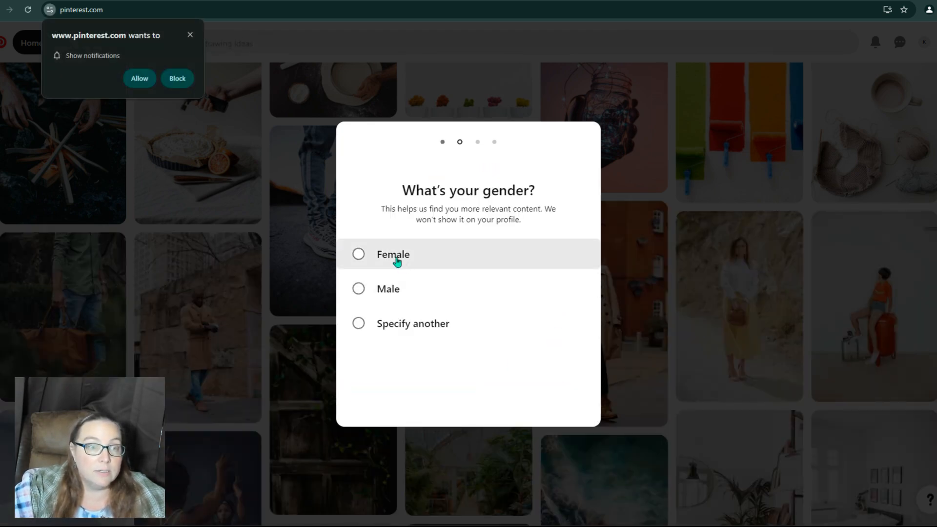
left_click(359, 255)
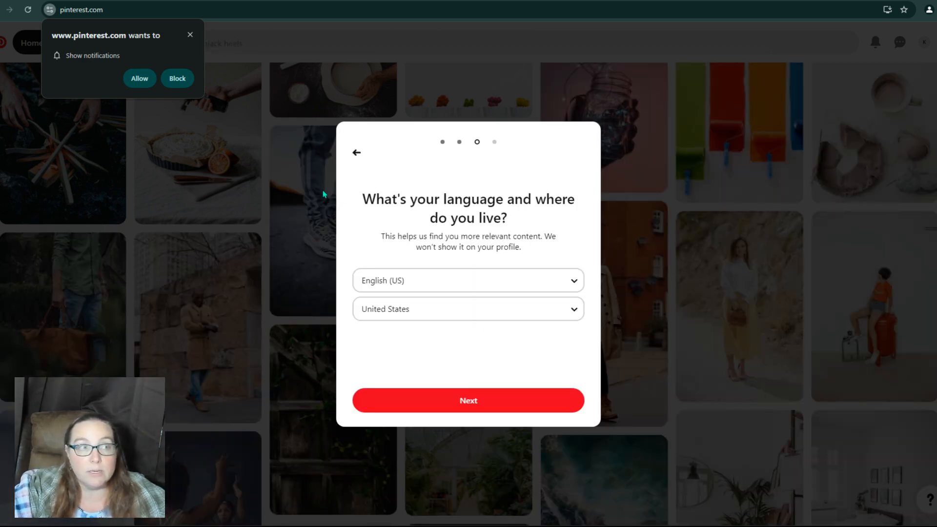
left_click(140, 78)
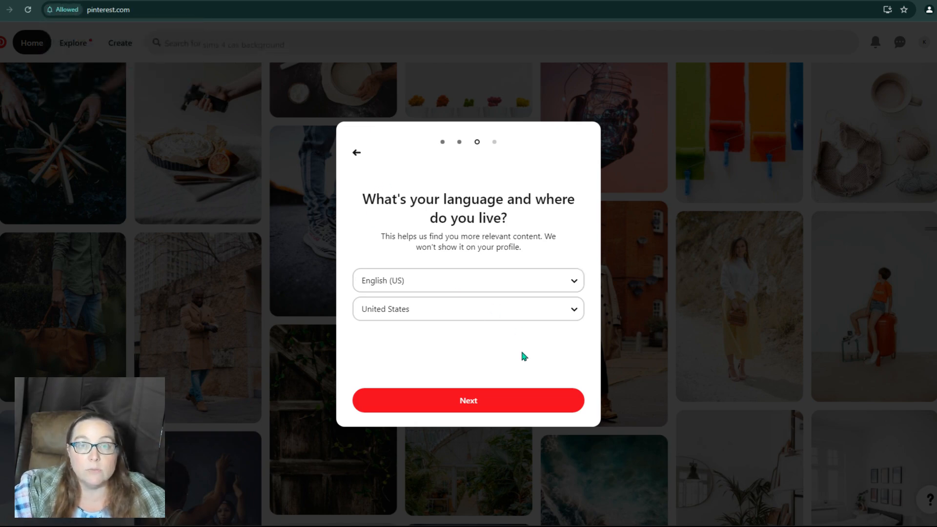
left_click(483, 403)
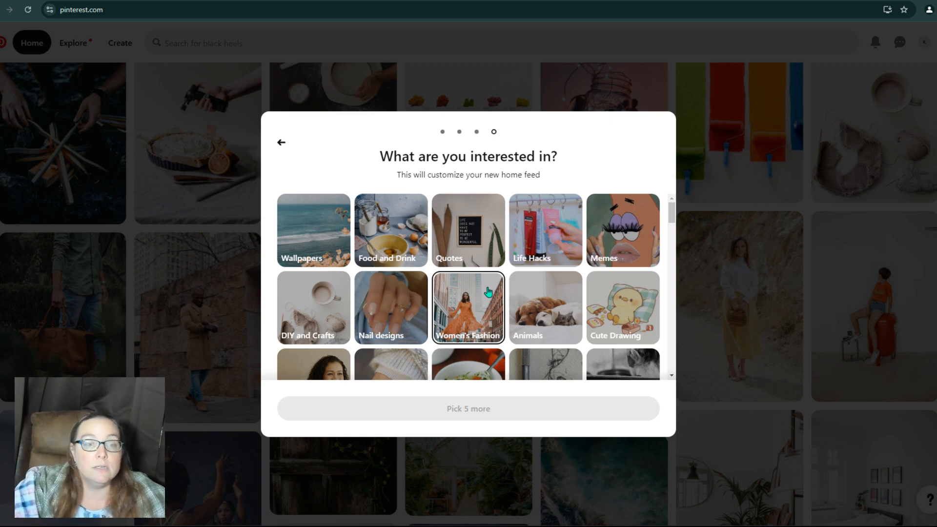
Pick at least five interests, including Braids, to customize the home feed, and finish the welcome questions.
scroll(488, 292, "down", 1)
left_click(546, 259)
scroll(547, 281, "down", 2)
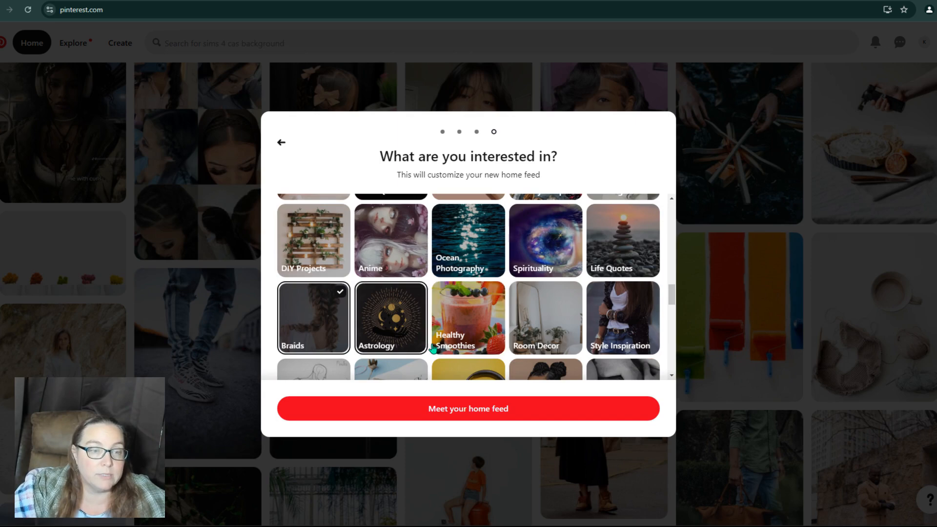
left_click(502, 411)
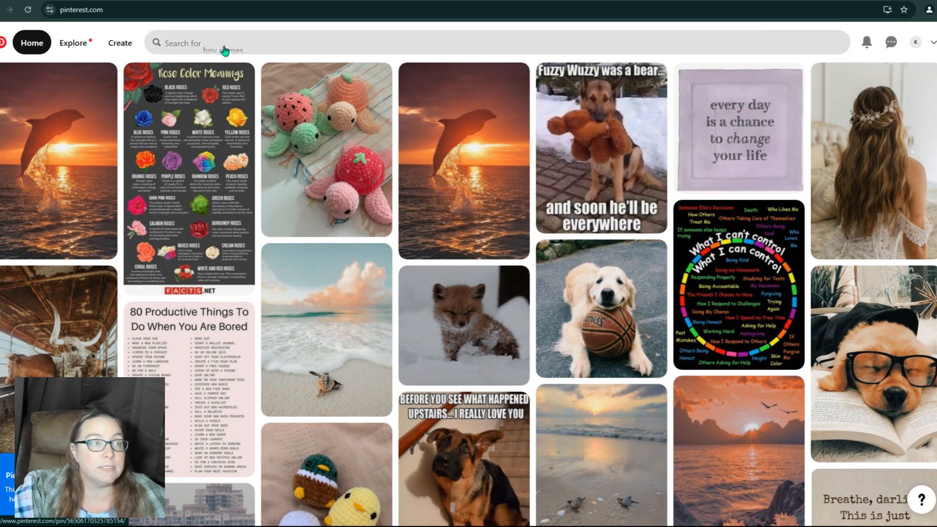
Change the profile photo to the Eason Disaster Prep Favicon image from the Downloads folder.
left_click(915, 43)
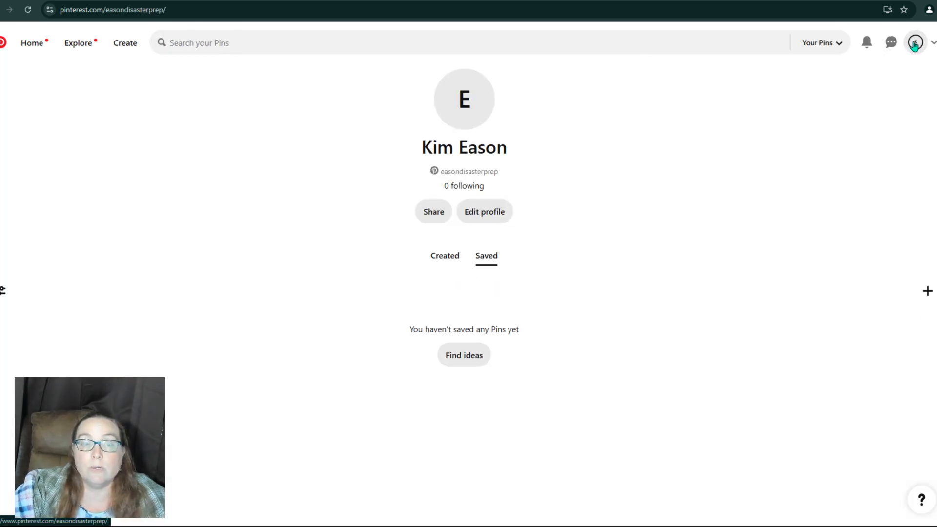
left_click(493, 211)
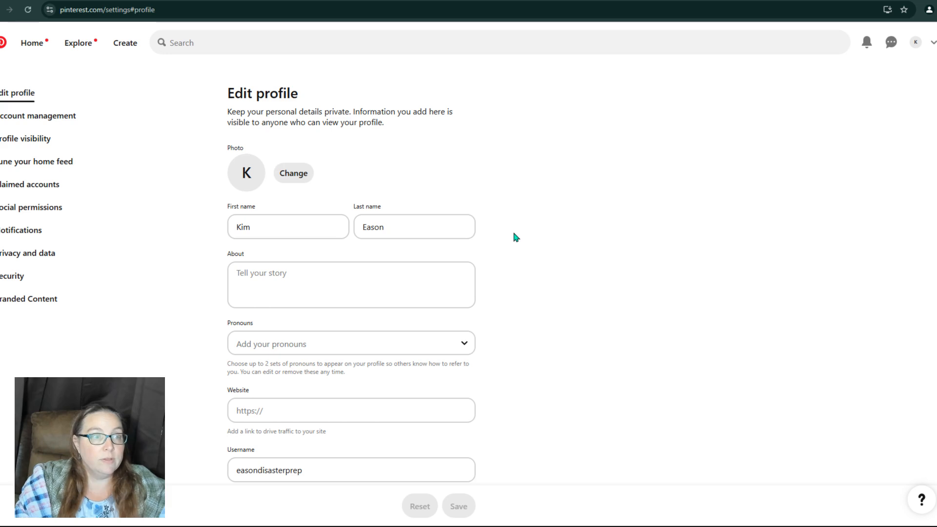
left_click(294, 173)
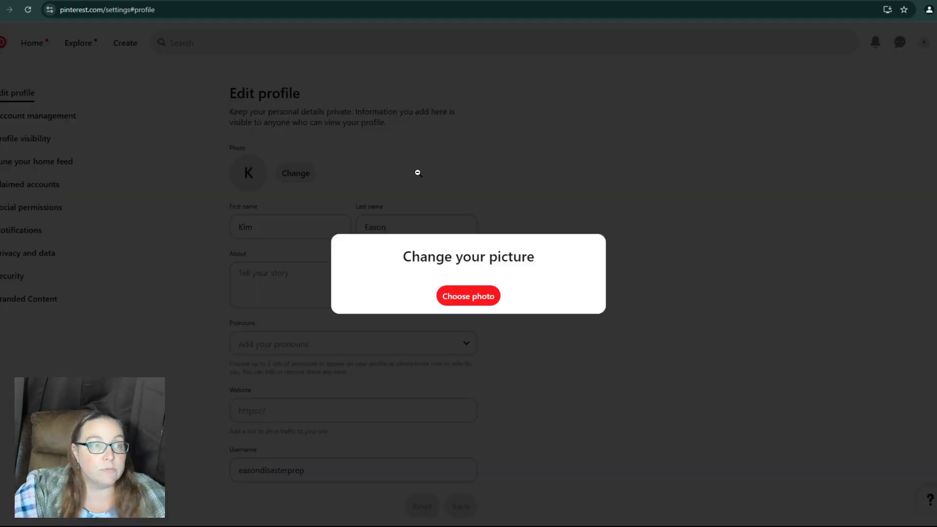
left_click(489, 301)
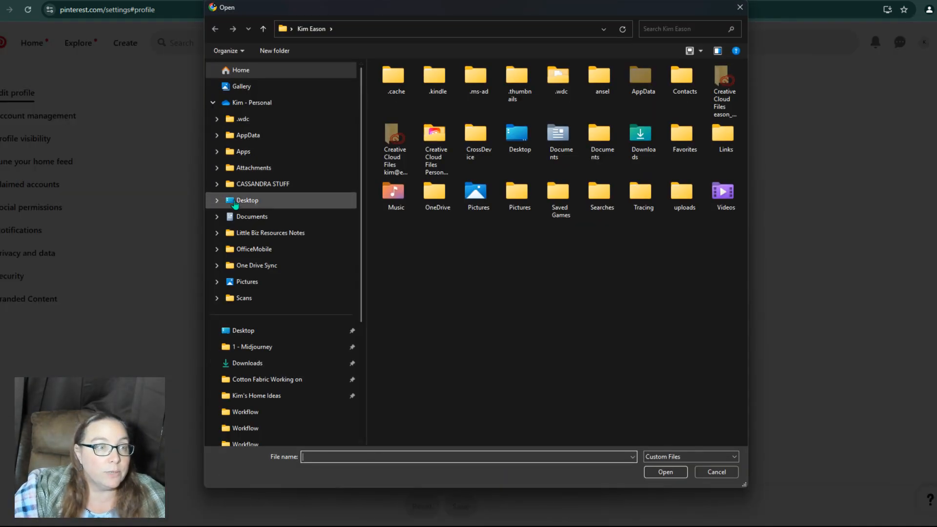
left_click(264, 364)
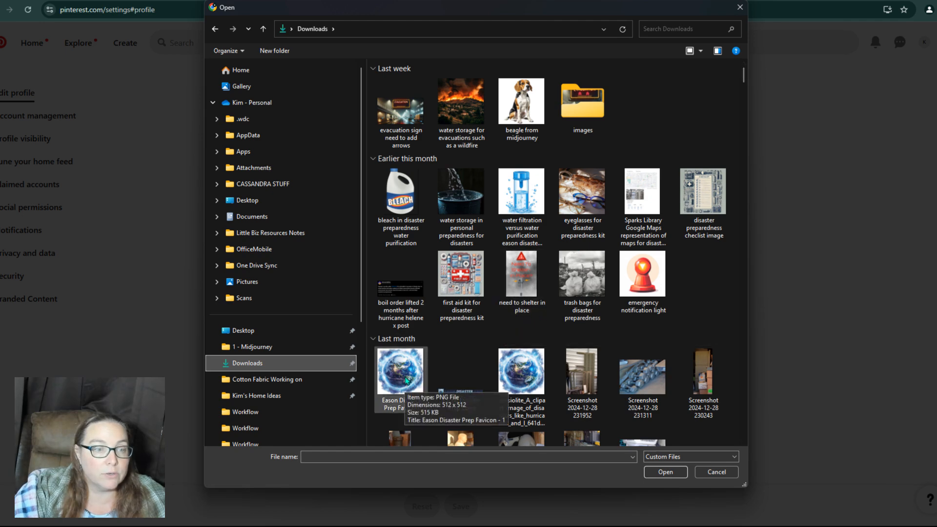
scroll(407, 380, "down", 7)
scroll(407, 381, "up", 2)
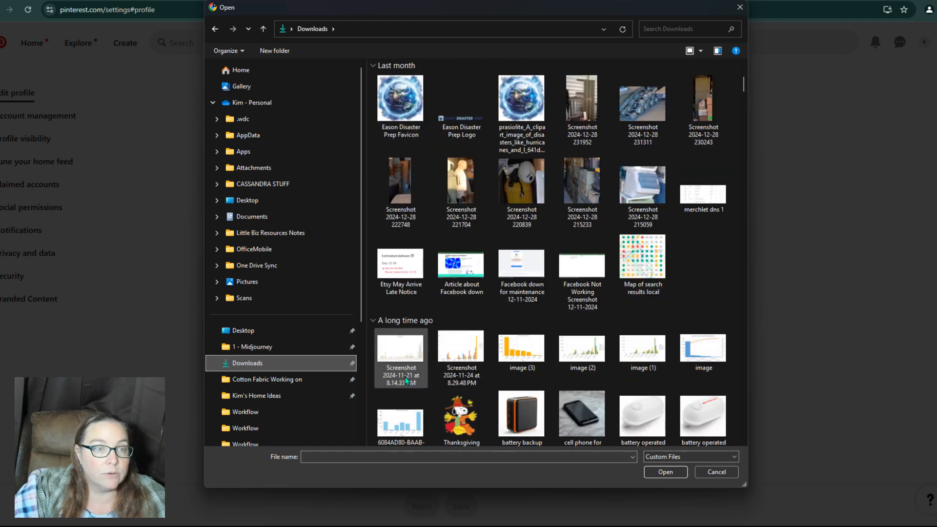
double_click(402, 115)
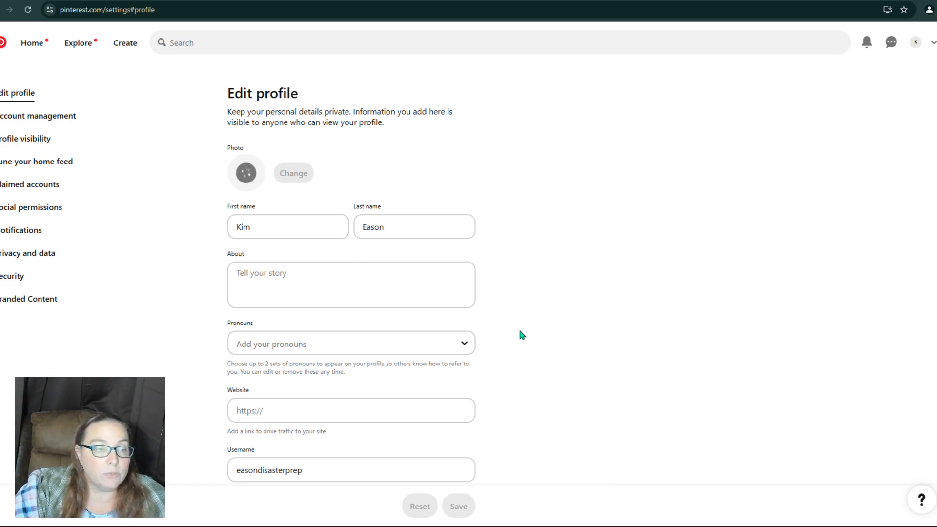
scroll(520, 335, "down", 2)
left_click(303, 312)
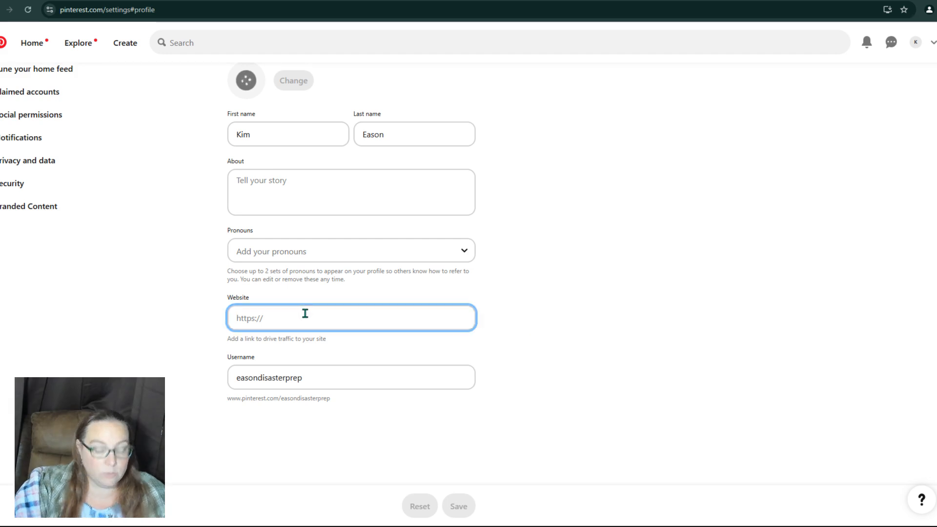
type("https://")
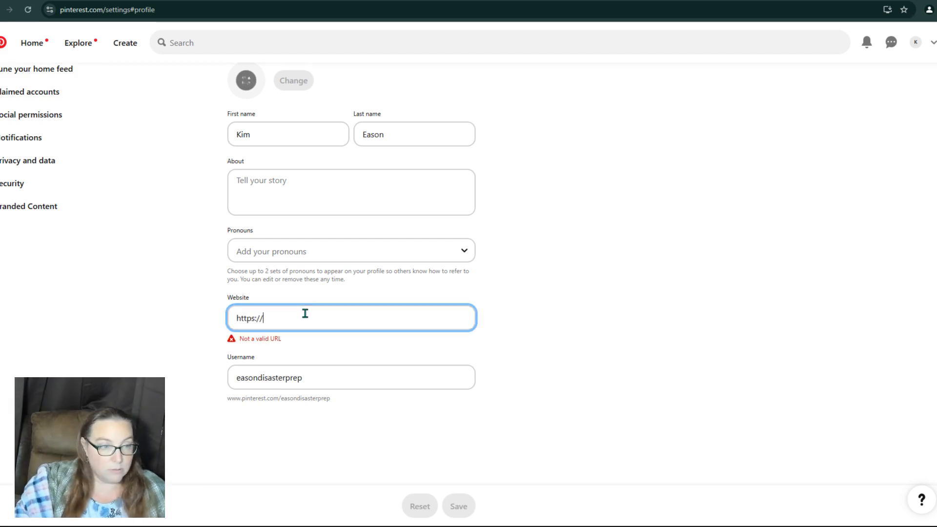
type("easondisaster")
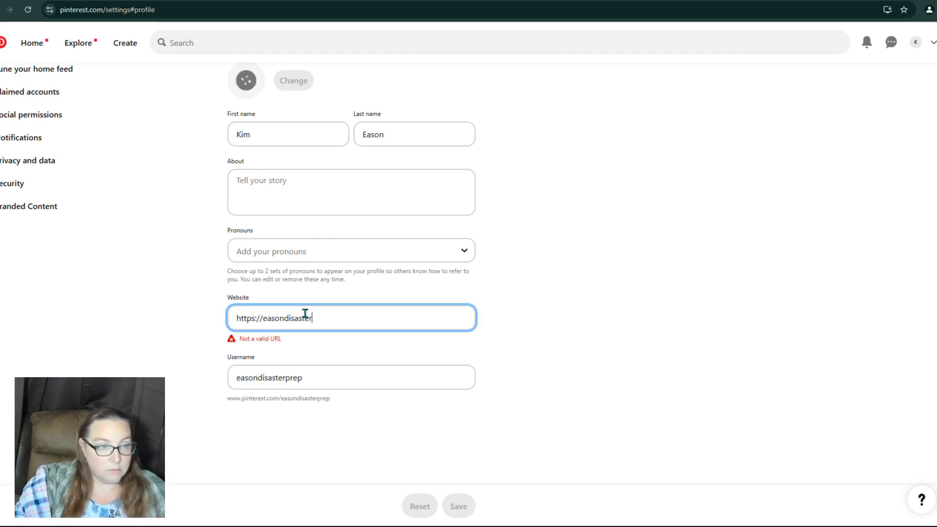
type("prep.com")
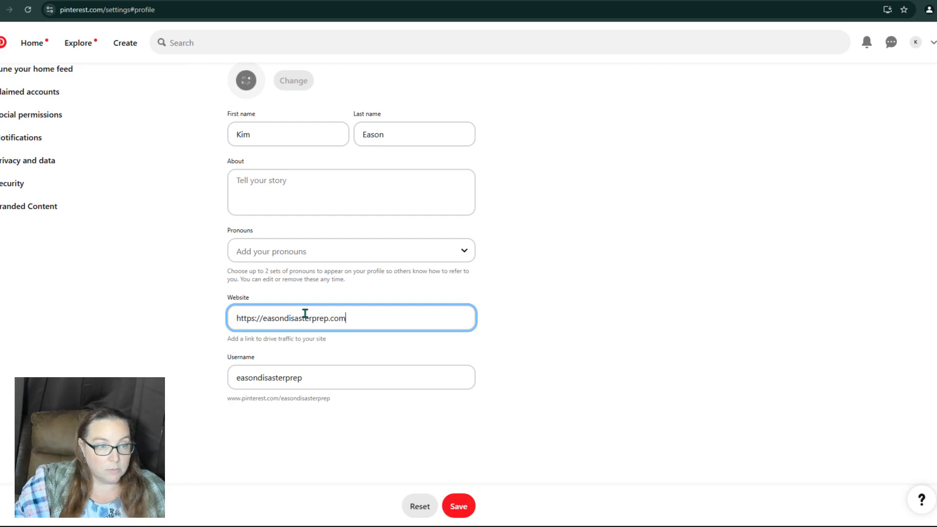
left_click(465, 511)
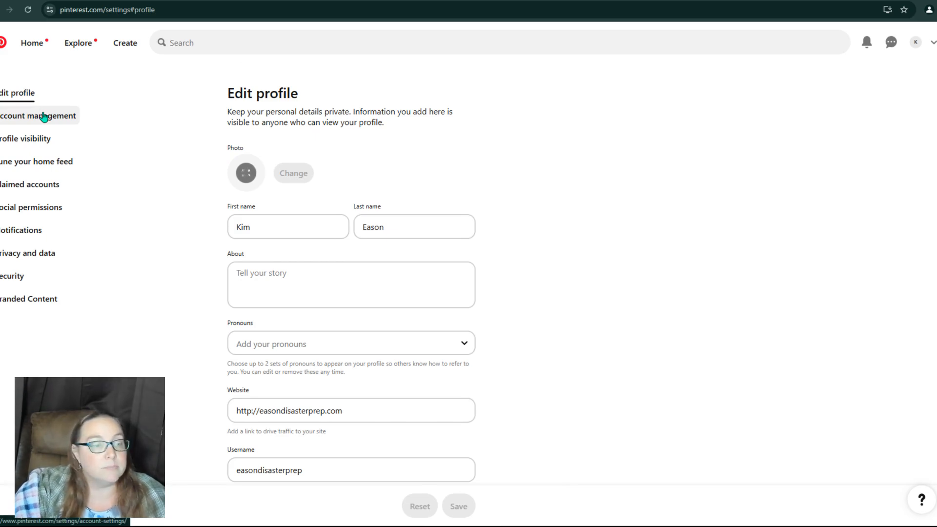
Convert the personal account to a business account and describe the business as Content creator.
left_click(44, 117)
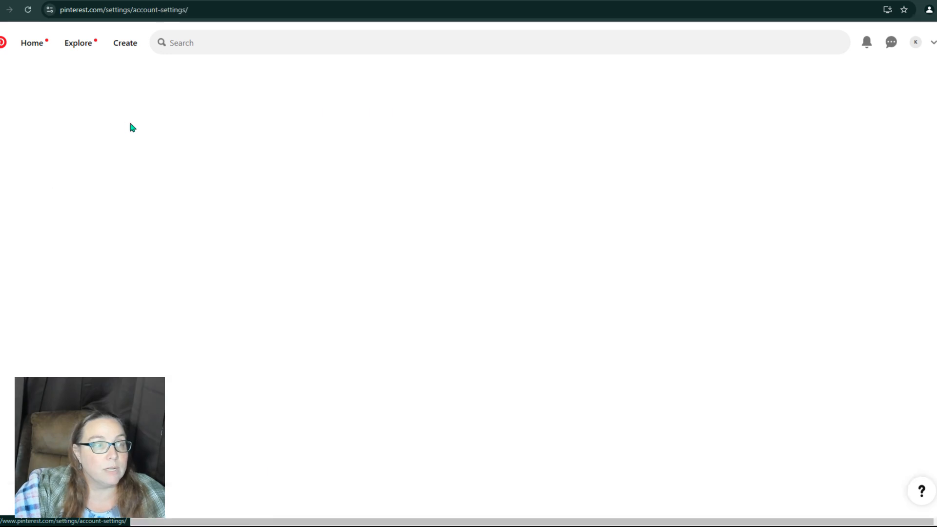
left_click(934, 42)
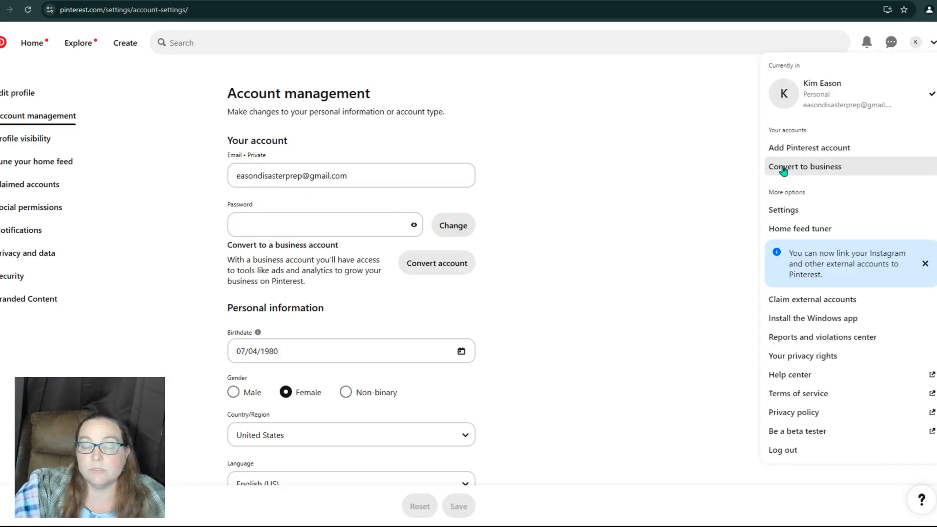
left_click(820, 168)
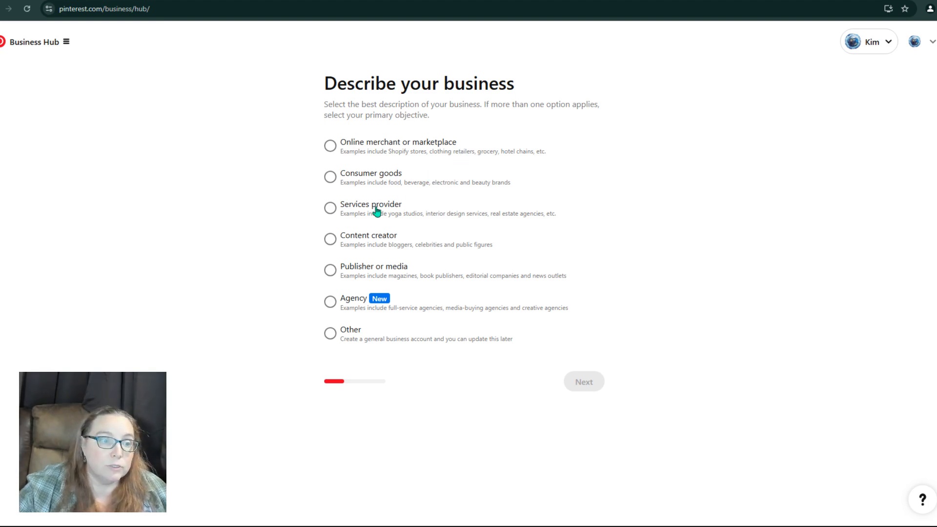
left_click(334, 243)
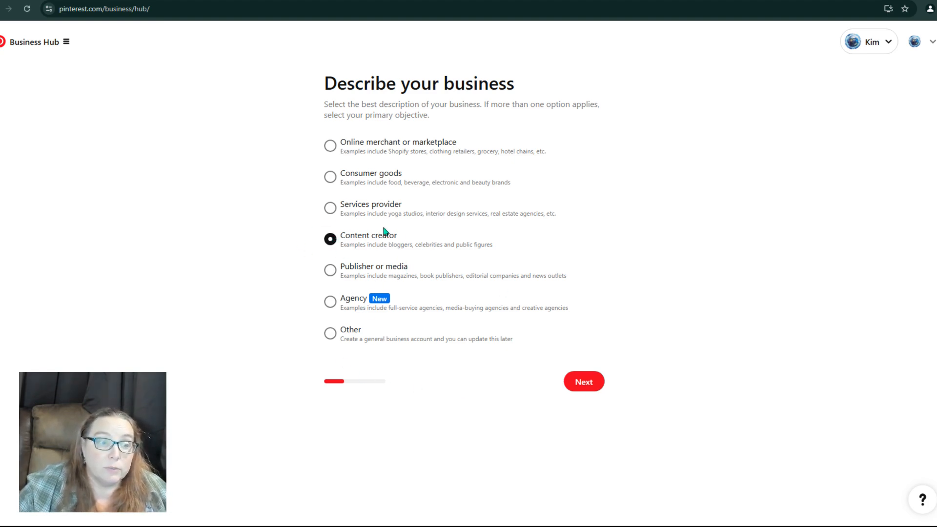
left_click(581, 386)
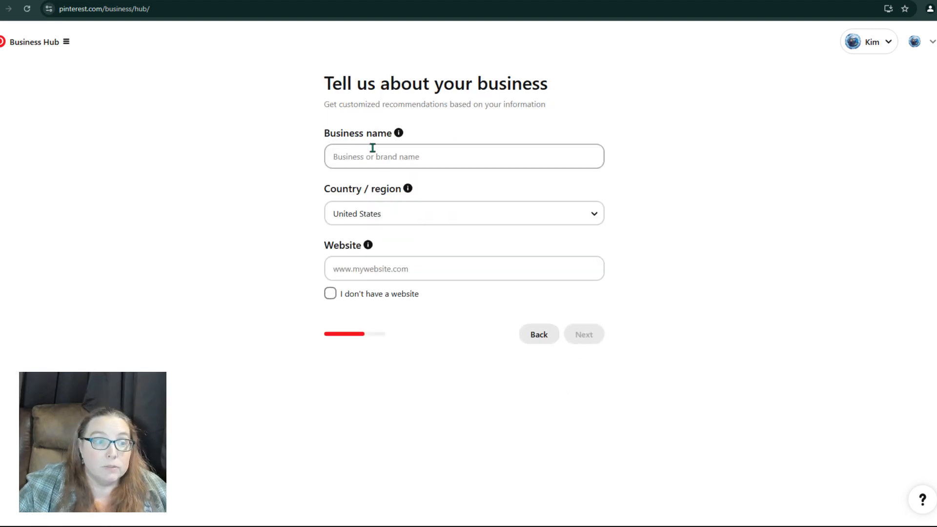
Enter the business name Eason Disaster Prep and the website easondisasterprep.com, and continue to the remaining business details.
left_click(384, 162)
type("Eason Disaste")
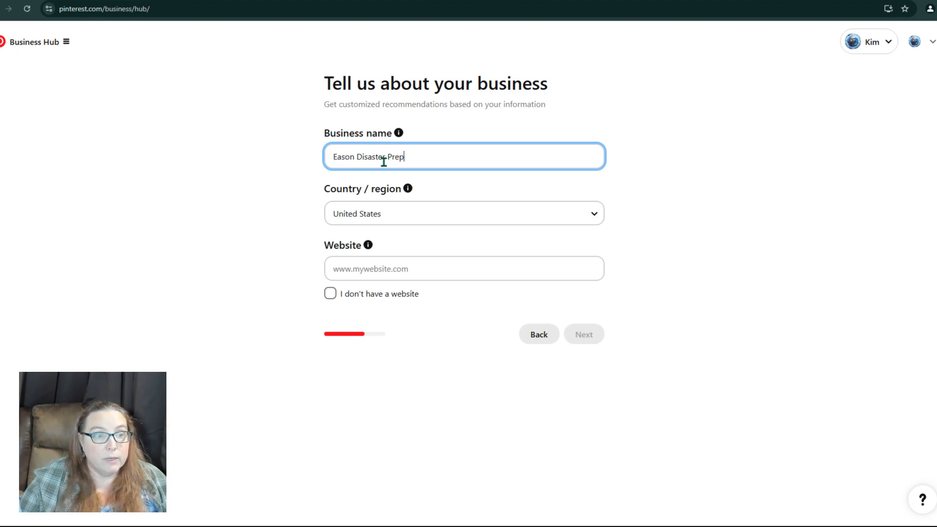
type("r Prep")
left_click(414, 274)
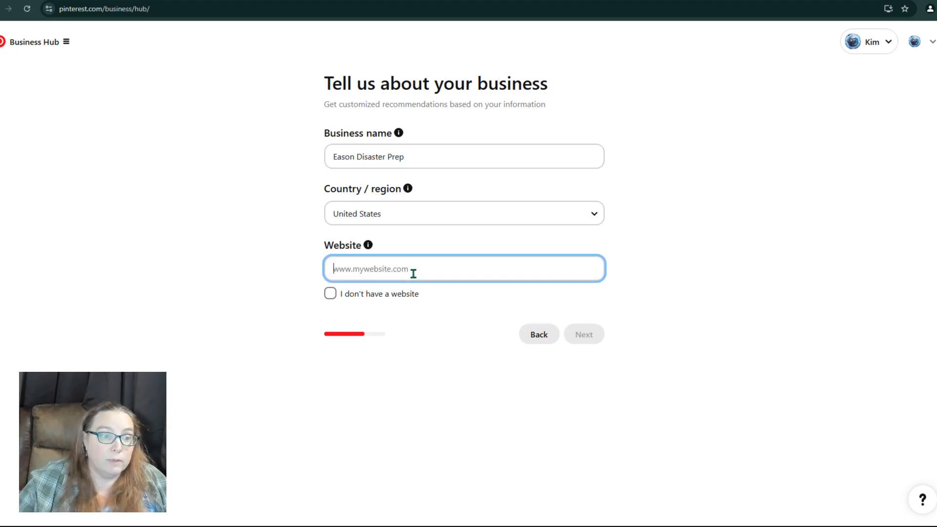
type("easond")
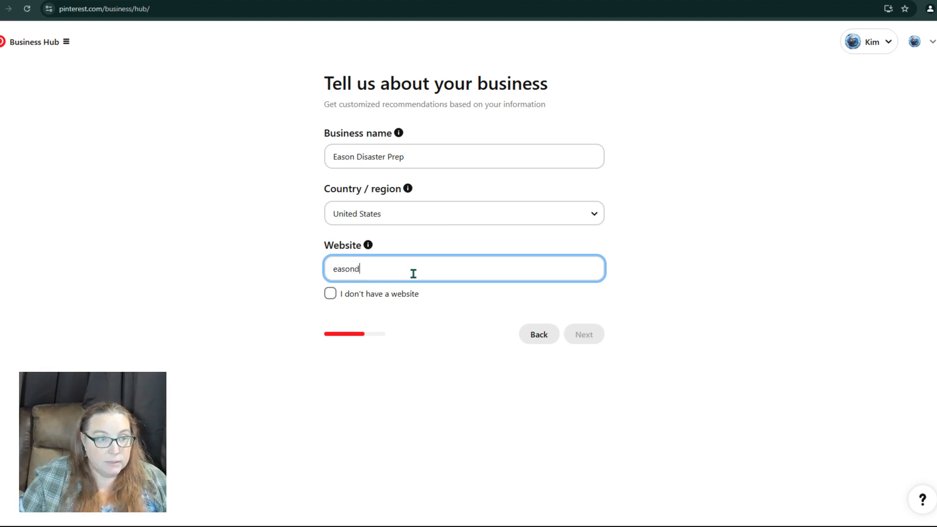
type("isasterprep.com")
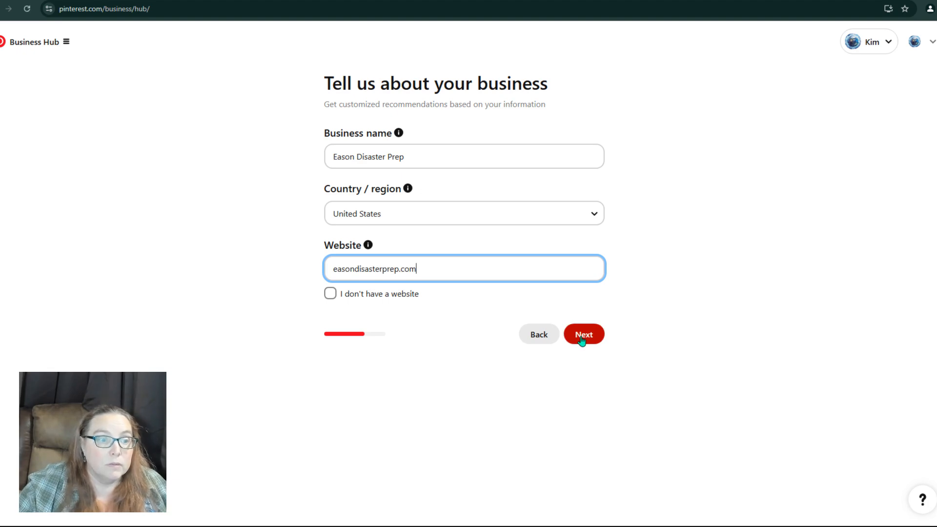
left_click(582, 338)
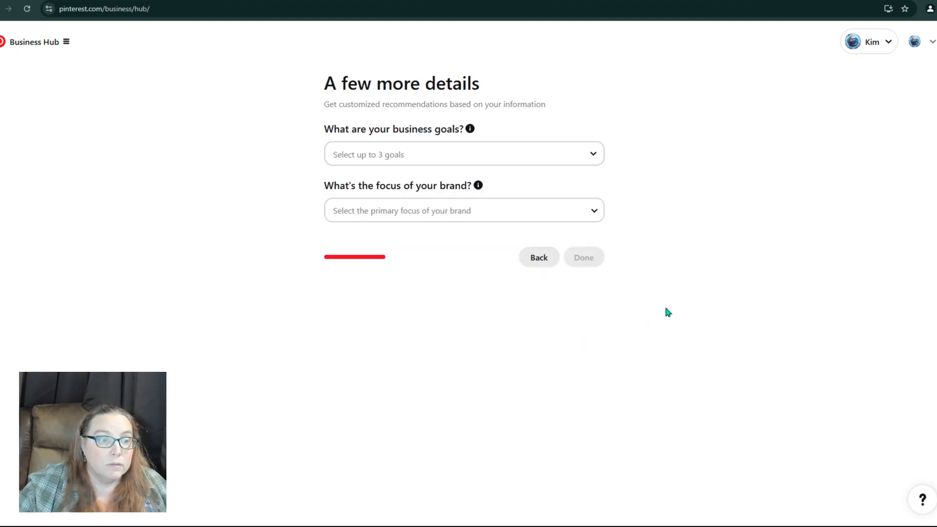
Set the business goal to Drive traffic to your site and the brand focus to Education, and submit the details.
left_click(431, 150)
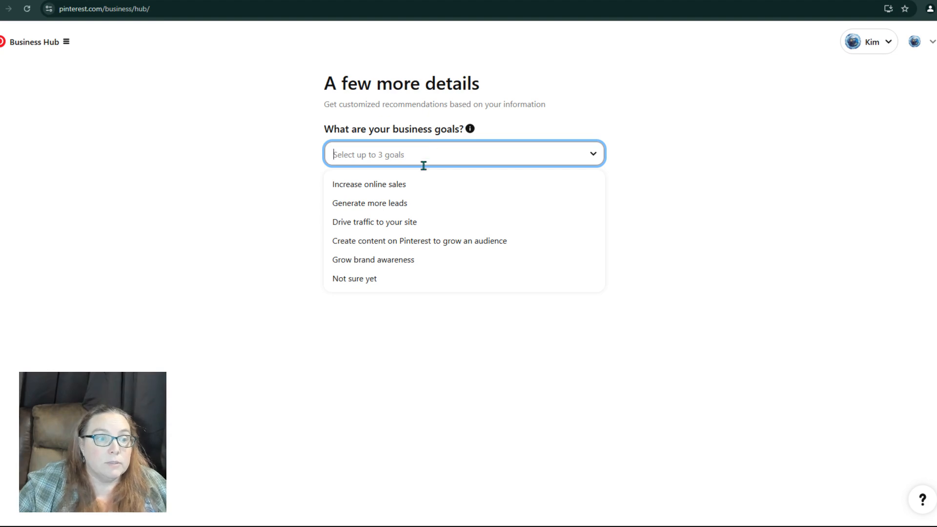
left_click(388, 228)
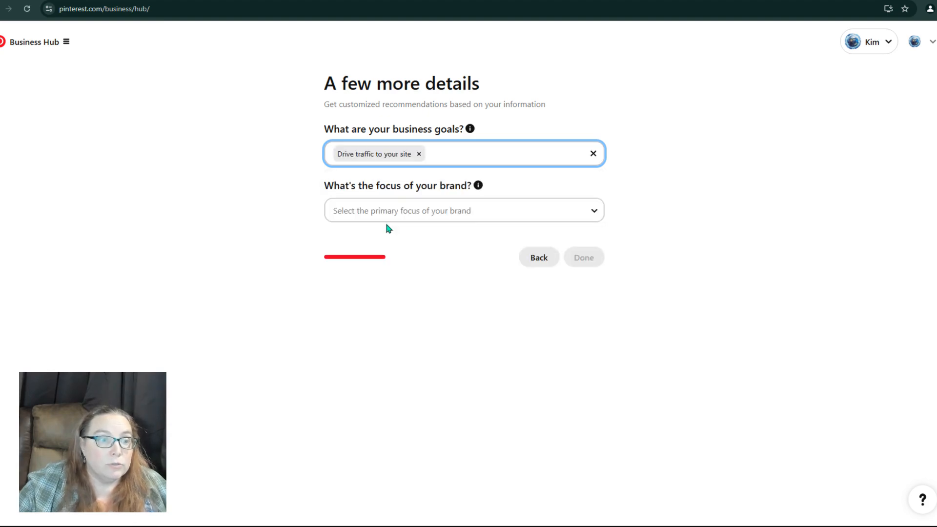
left_click(460, 149)
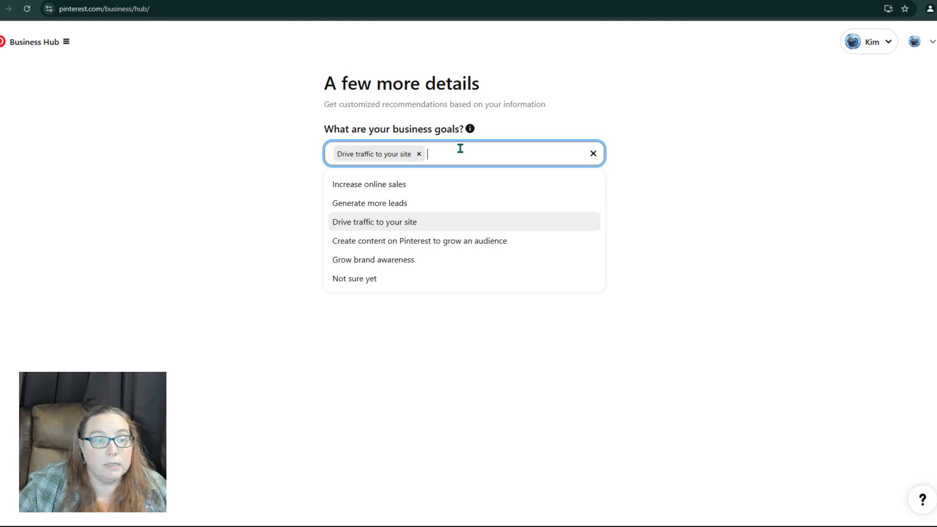
left_click(246, 155)
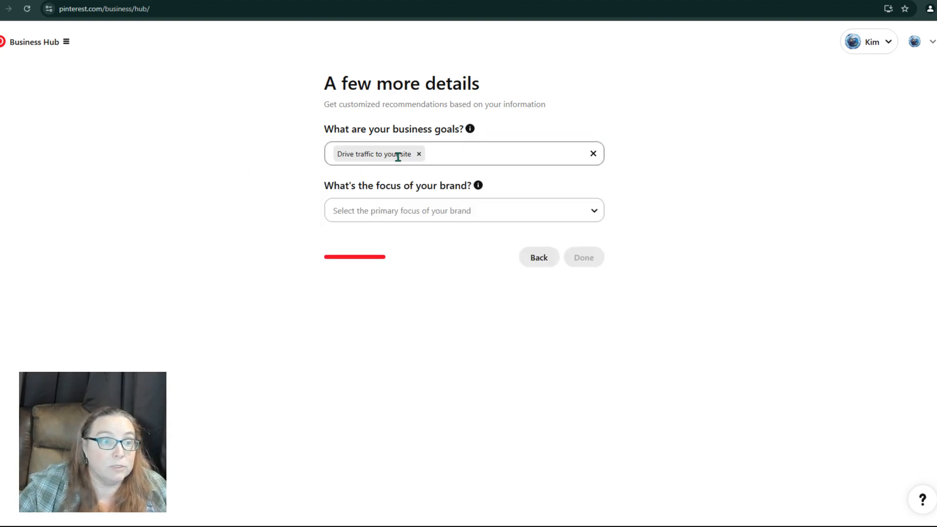
left_click(397, 213)
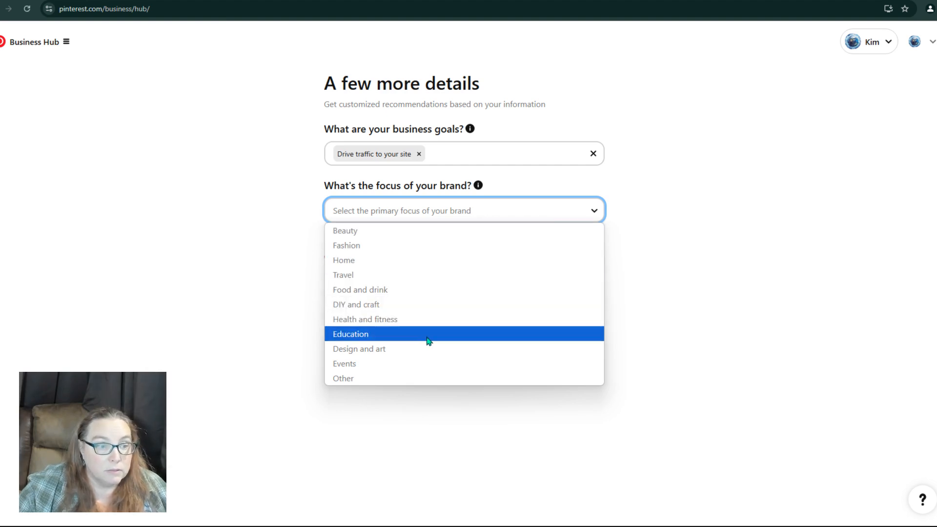
left_click(373, 337)
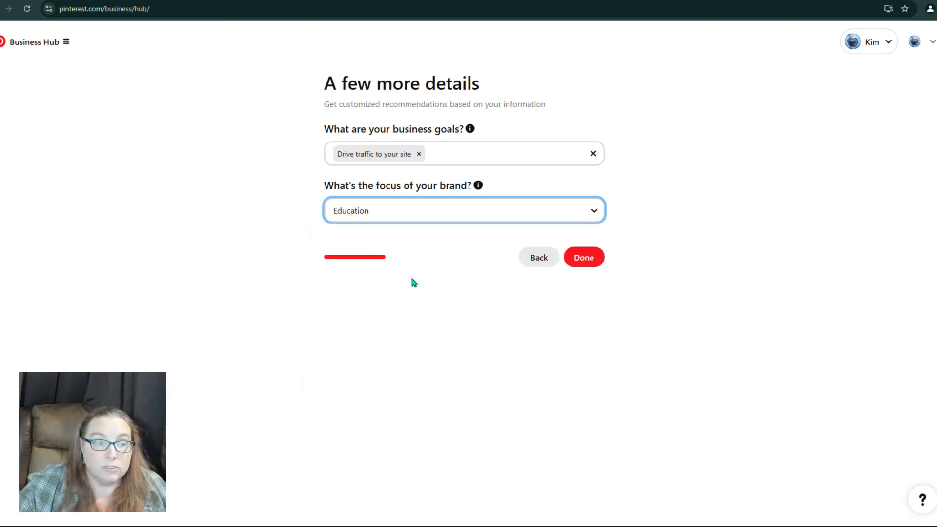
left_click(583, 265)
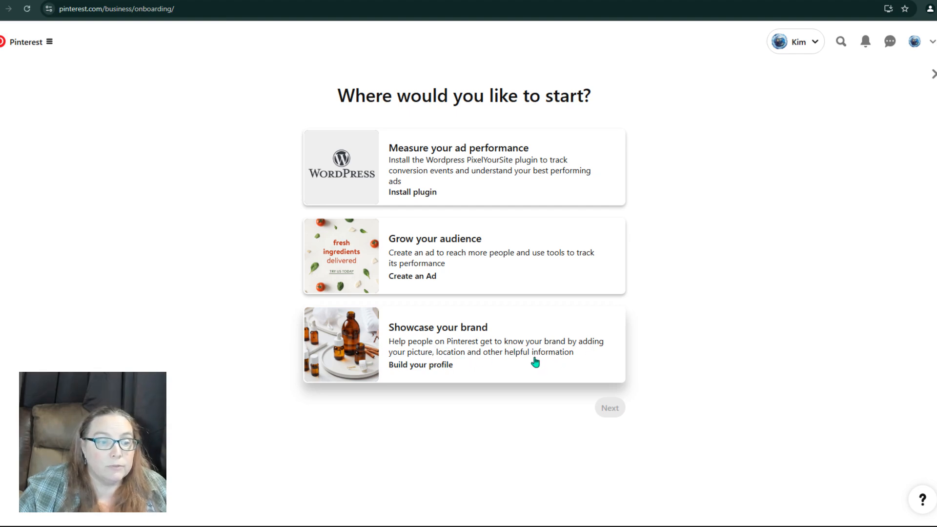
Choose Showcase your brand and set About to the owner's name followed by "shares tips and stories based on experience and education in disaster and emergency preparedness.".
left_click(436, 367)
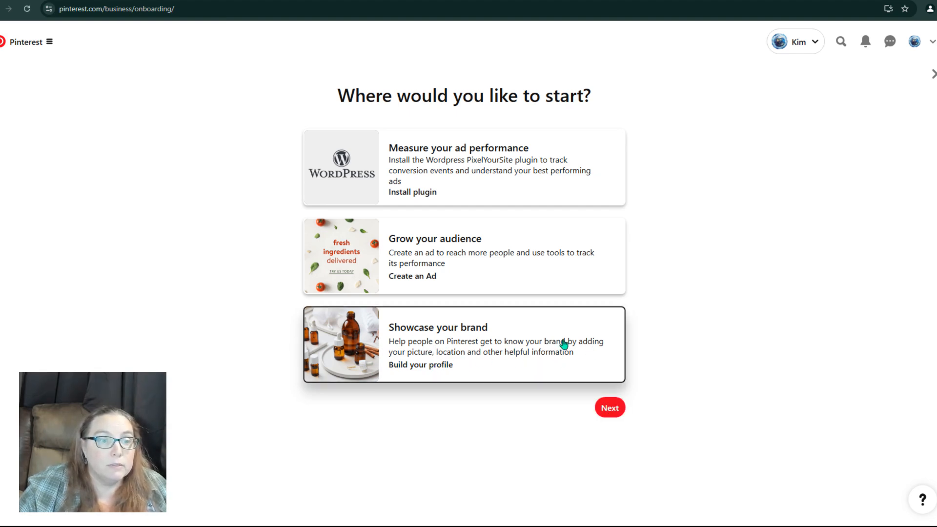
left_click(610, 408)
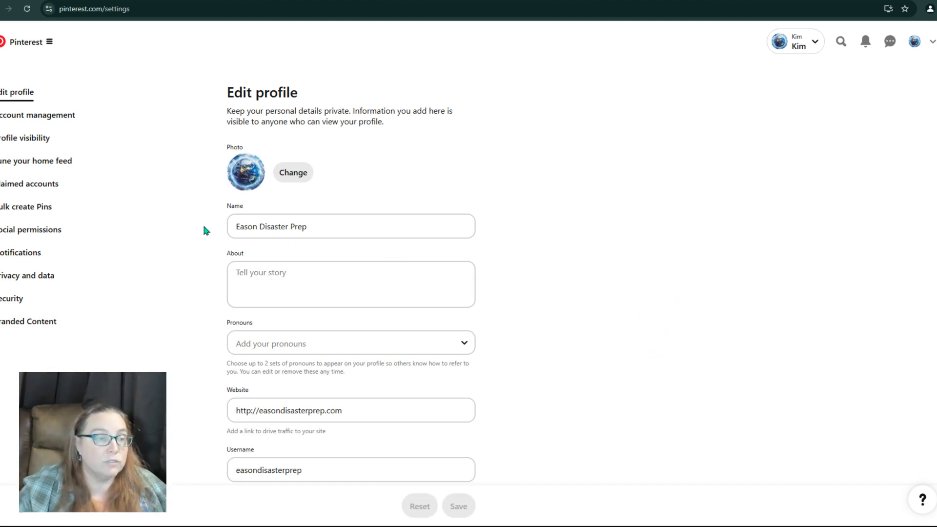
left_click(299, 281)
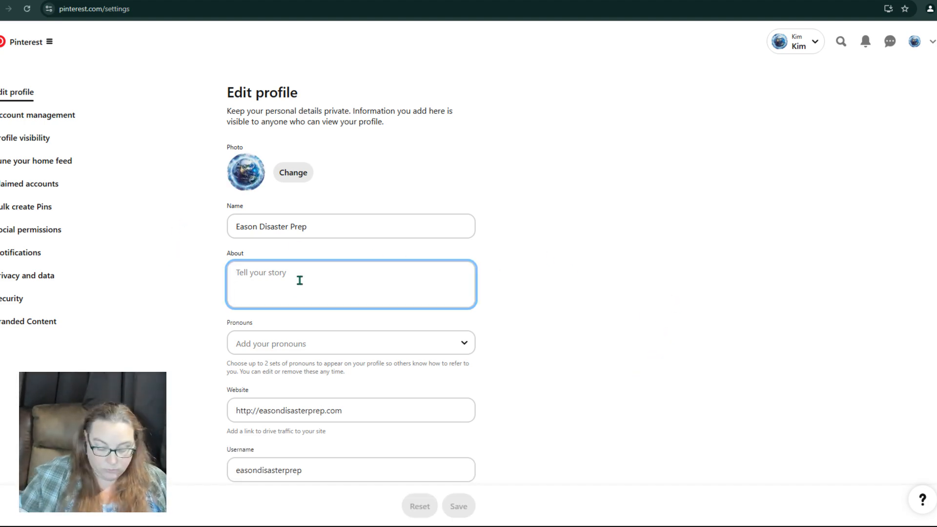
type("Kim Eason shares tips and stories based on experience and education in disaster and emergency preparedness.")
left_click(340, 346)
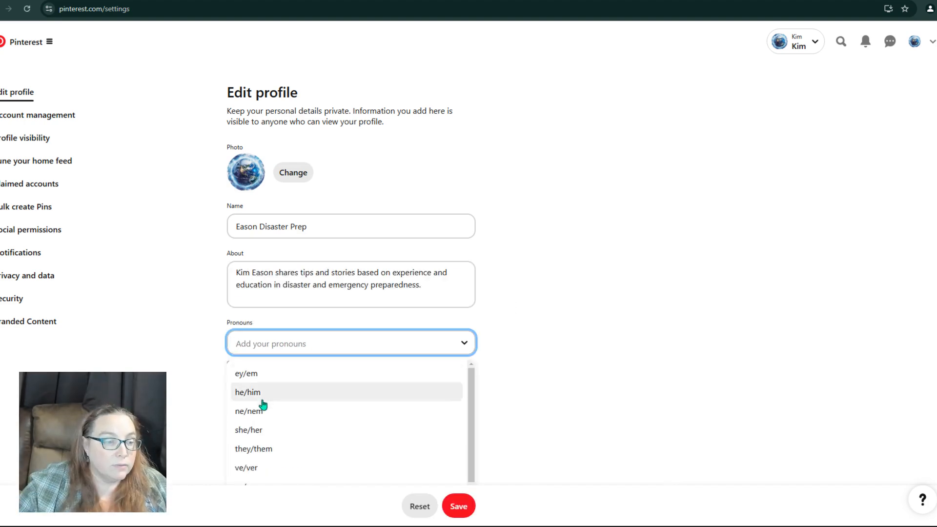
left_click(266, 431)
scroll(630, 389, "down", 1)
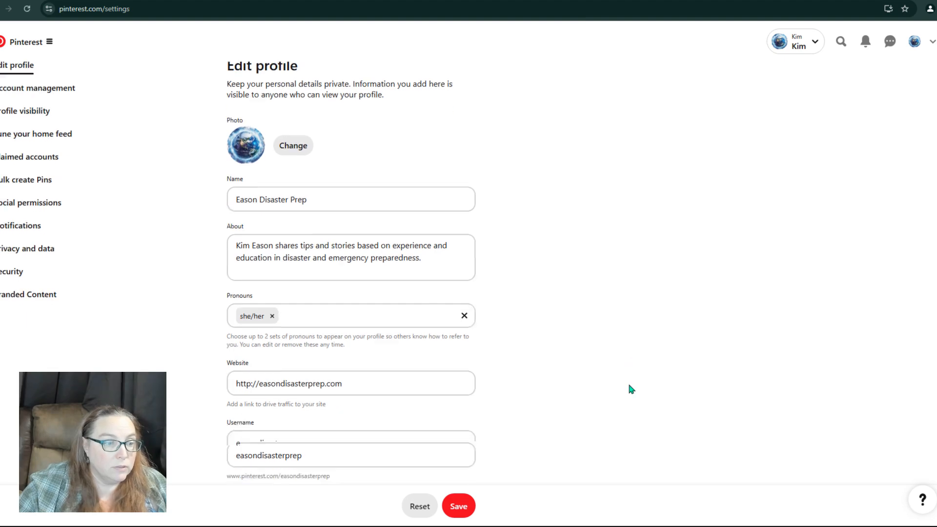
scroll(629, 389, "down", 2)
left_click(265, 256)
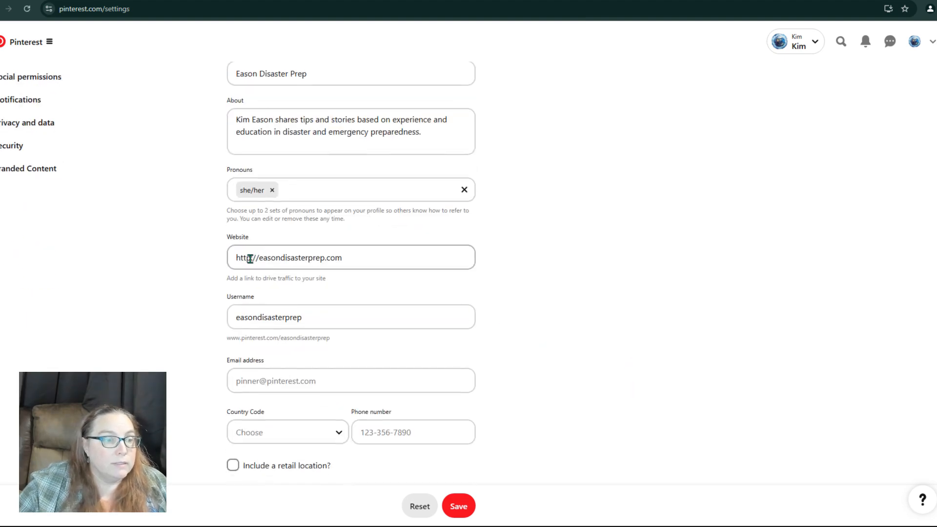
left_click(250, 259)
type("s")
left_click(576, 309)
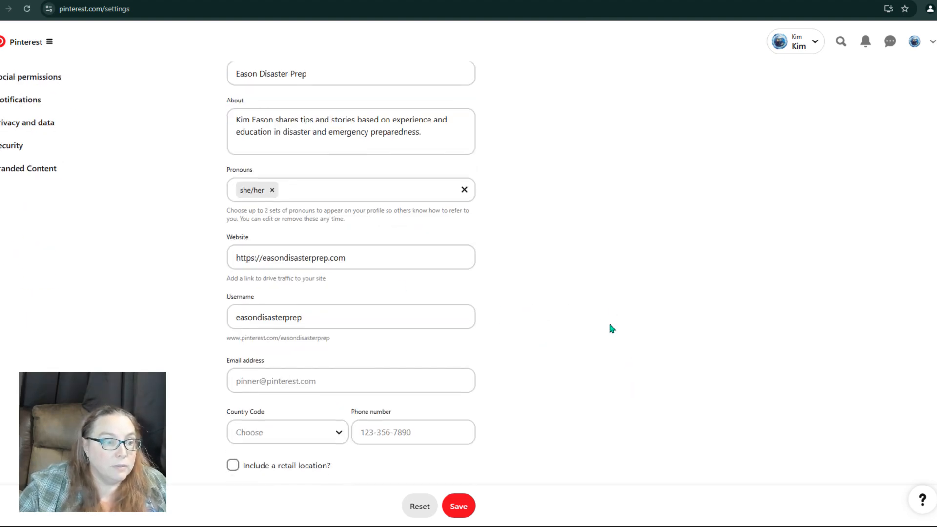
Set the phone country code to United States (+1), leave the remaining contact and address fields empty, and save the profile.
scroll(603, 329, "down", 1)
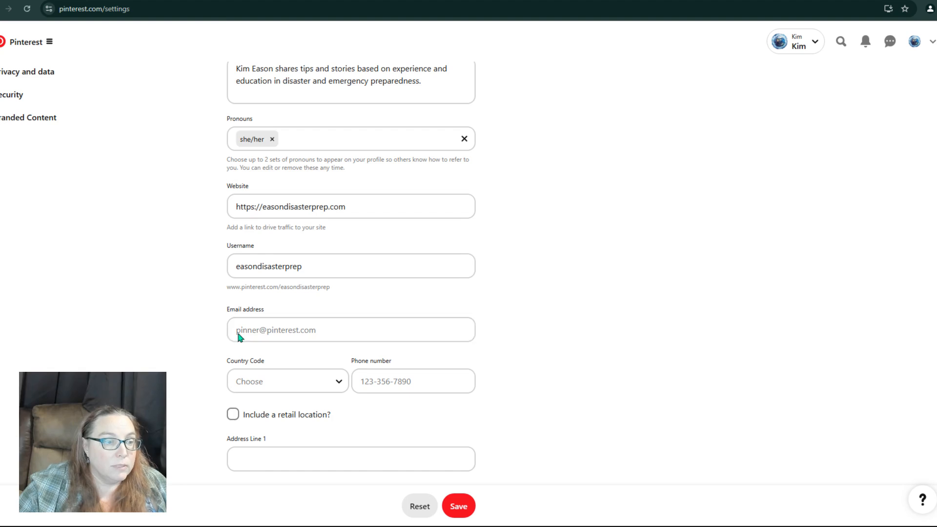
scroll(508, 338, "down", 2)
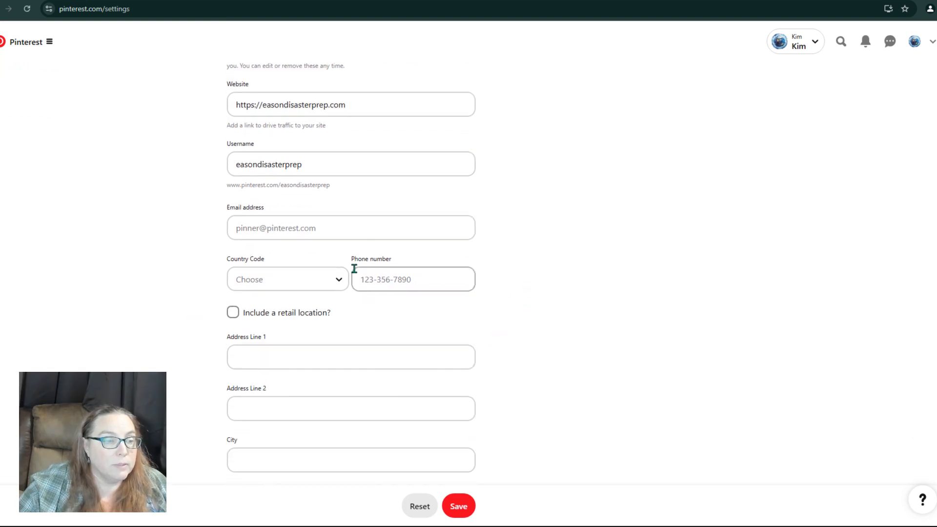
left_click(333, 280)
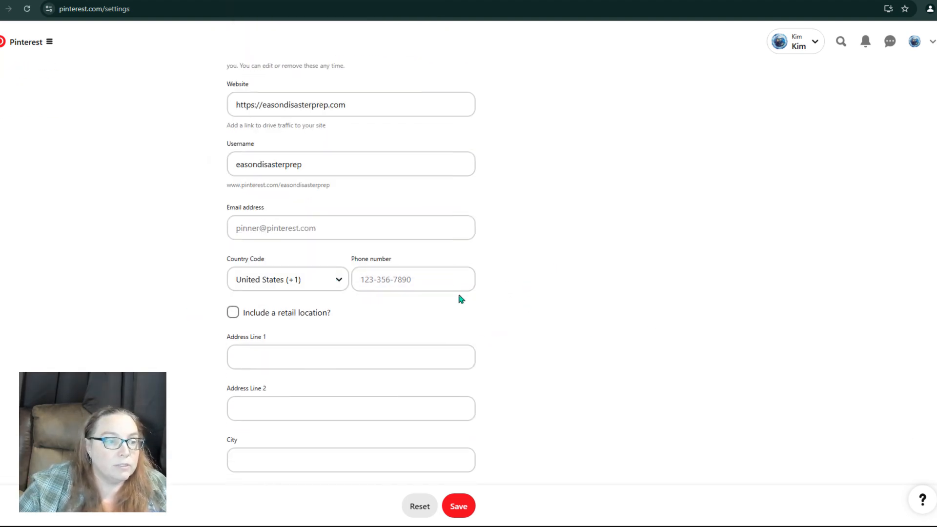
scroll(554, 308, "down", 3)
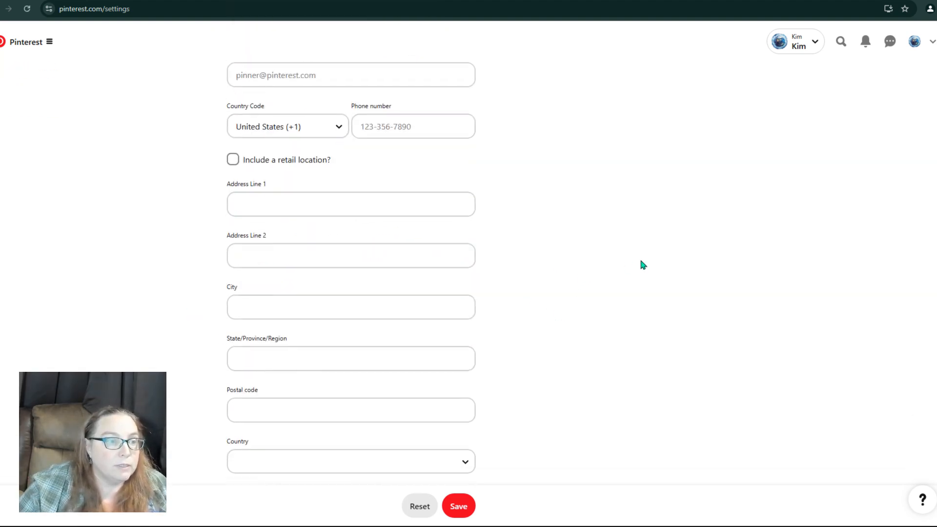
scroll(495, 250, "down", 2)
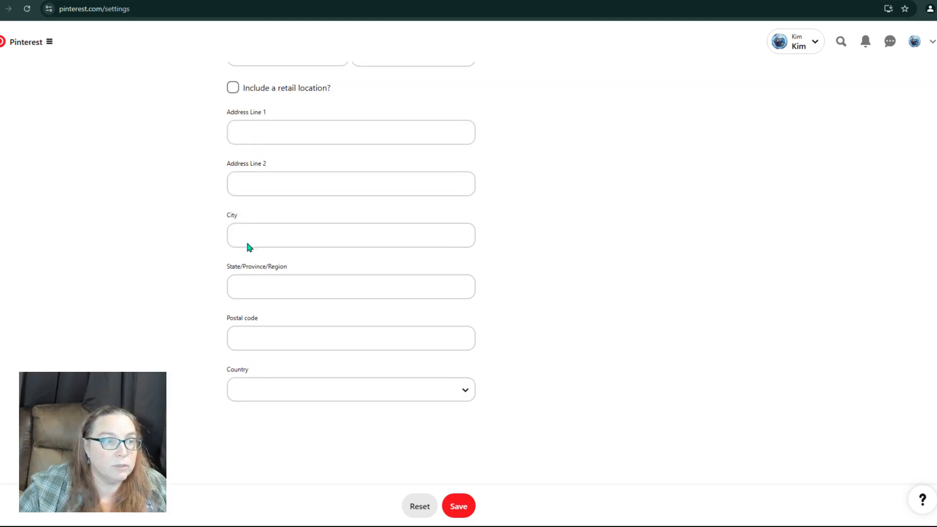
scroll(249, 247, "up", 6)
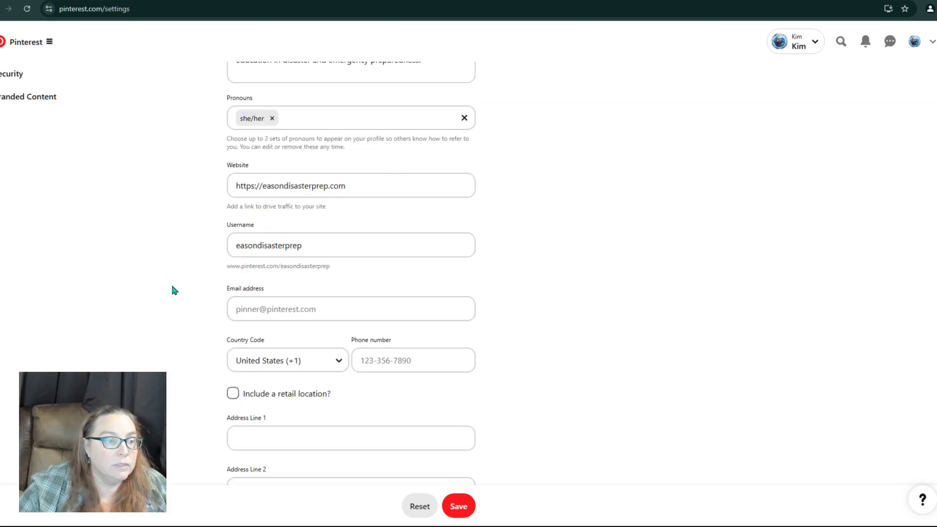
scroll(174, 290, "up", 5)
left_click(462, 506)
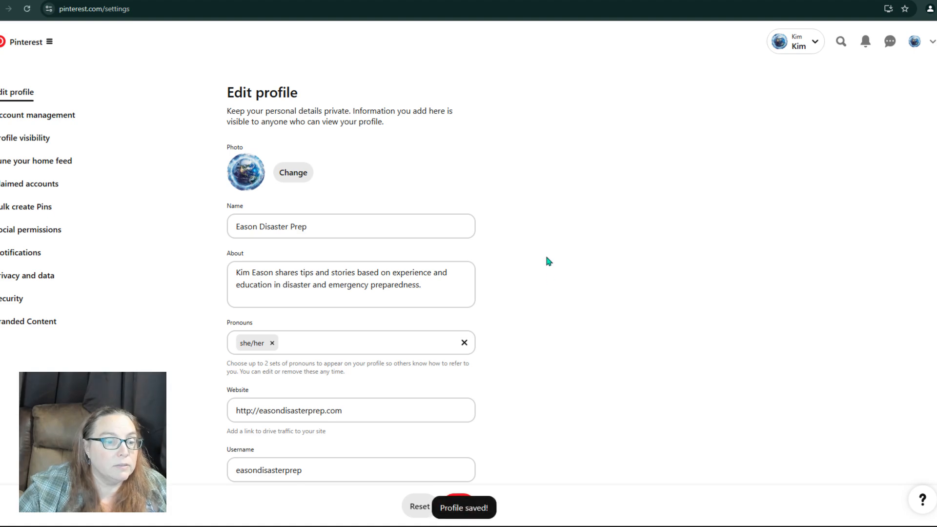
Review the saved profile details, the Account management settings and the Profile visibility settings.
scroll(547, 258, "down", 8)
scroll(549, 268, "up", 5)
scroll(549, 268, "up", 3)
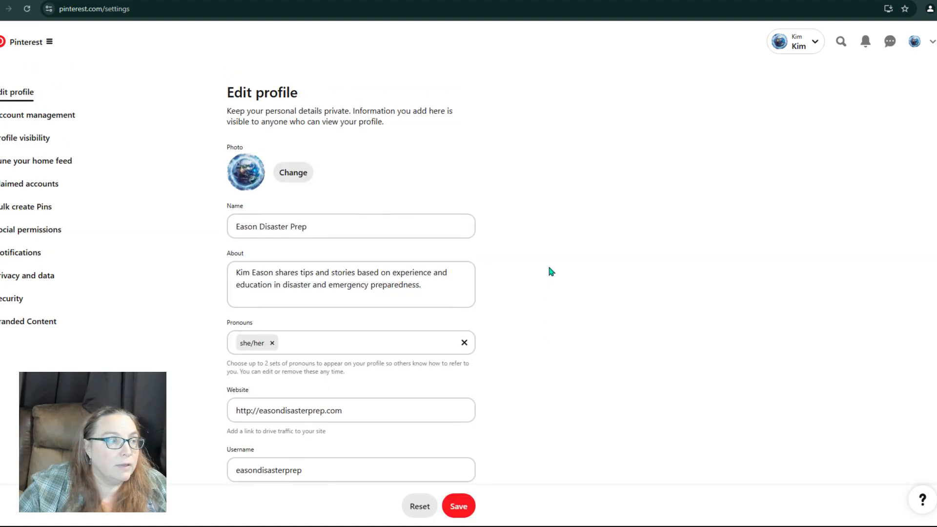
left_click(41, 115)
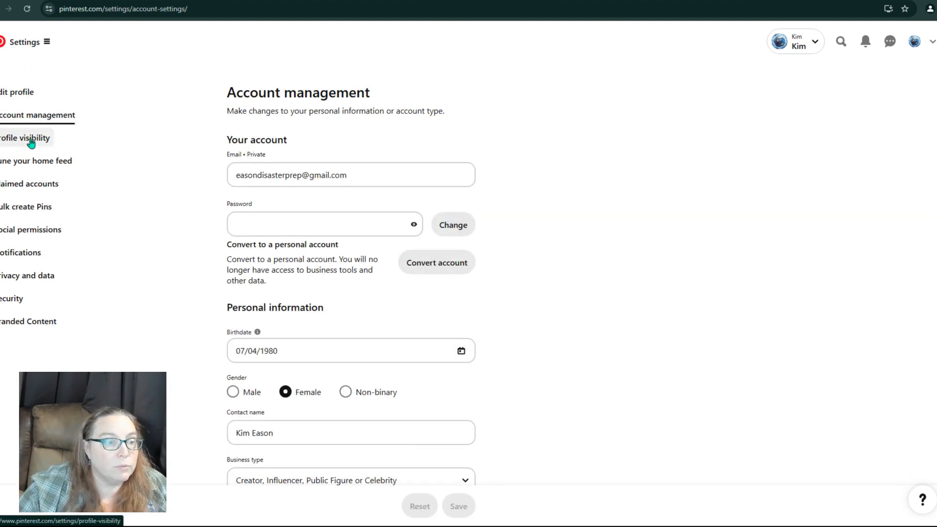
scroll(174, 299, "down", 10)
scroll(174, 299, "up", 10)
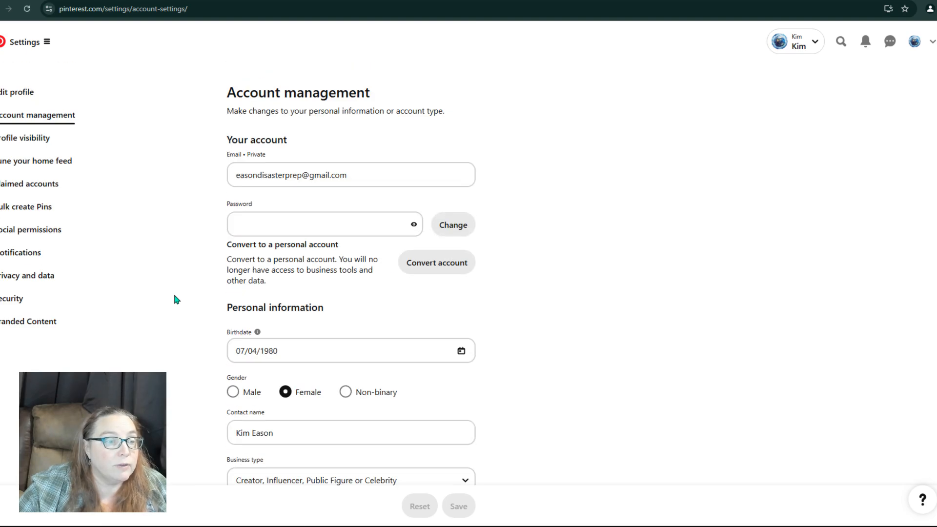
left_click(22, 140)
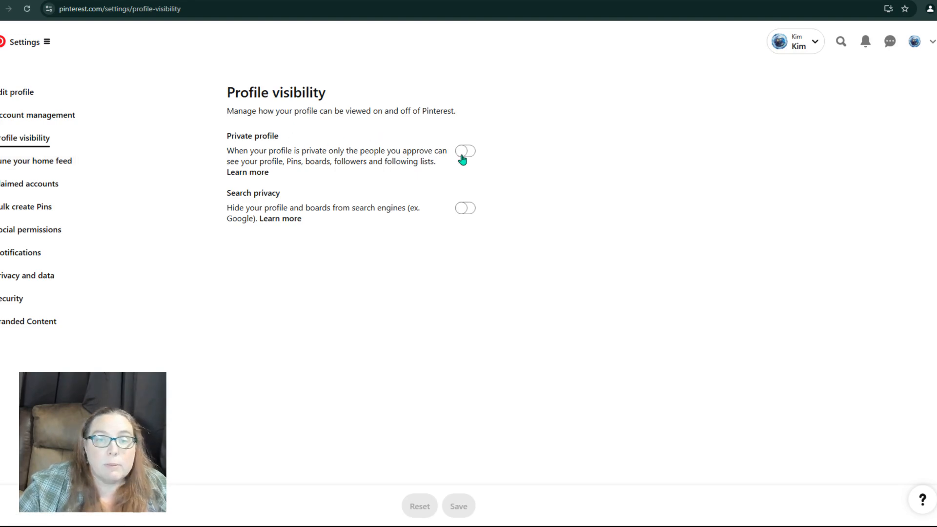
Start claiming a website under Claimed accounts and copy the TXT verification record.
left_click(22, 183)
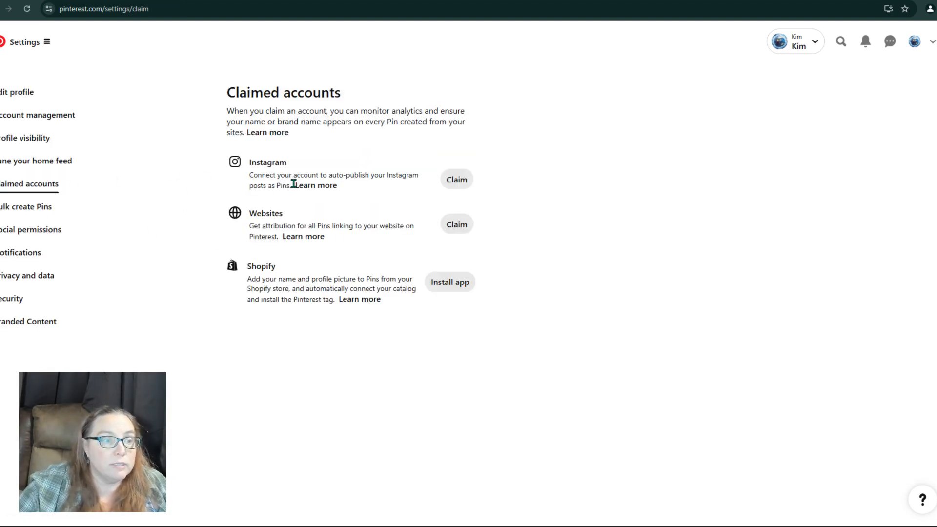
left_click(454, 224)
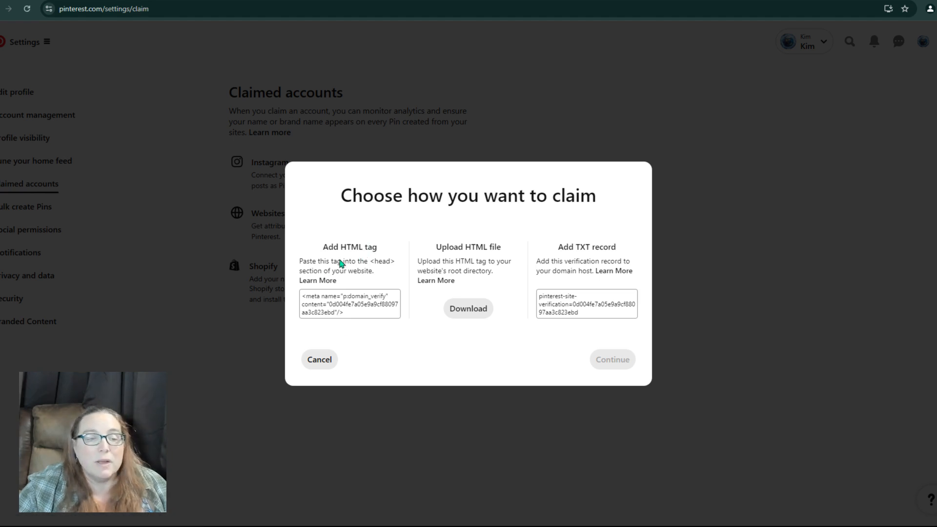
left_click(585, 309)
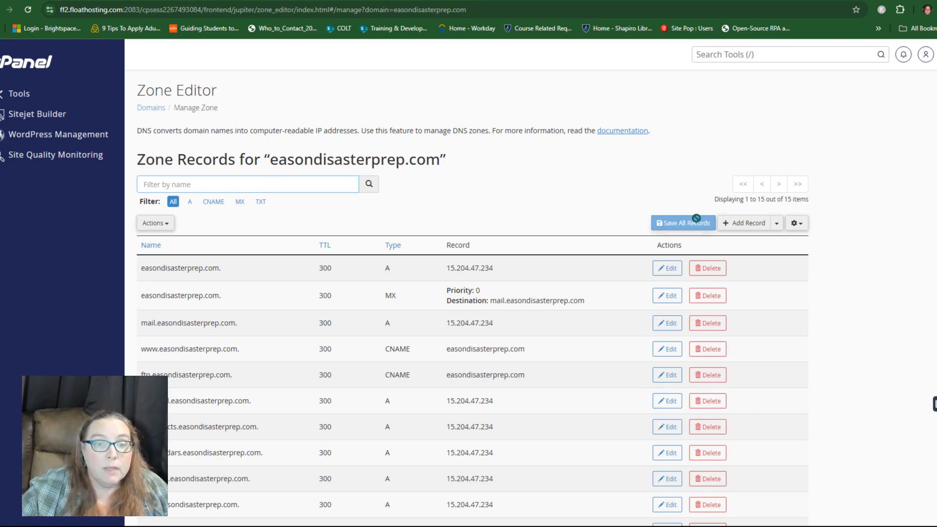
Start a new TXT record for easondisasterprep.com in cPanel's Zone Editor and copy the TXT verification record from Pinterest again.
left_click(776, 223)
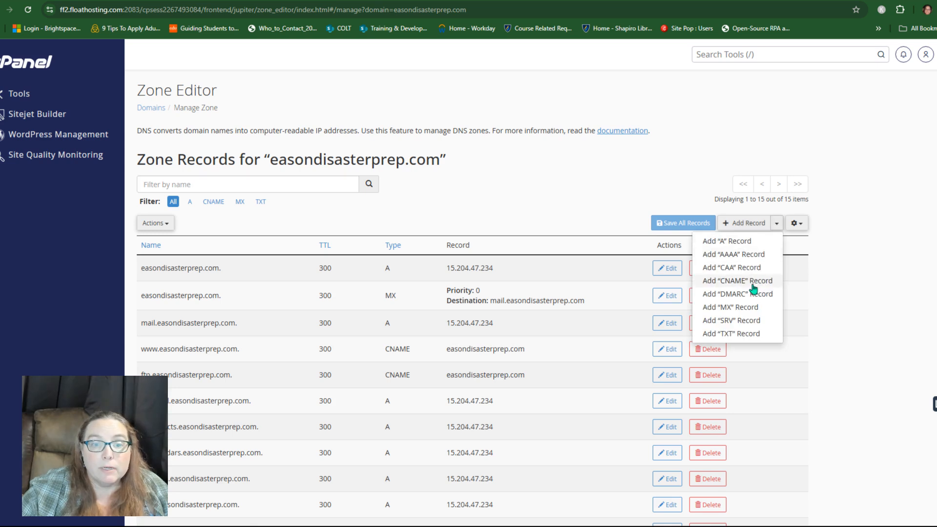
left_click(732, 334)
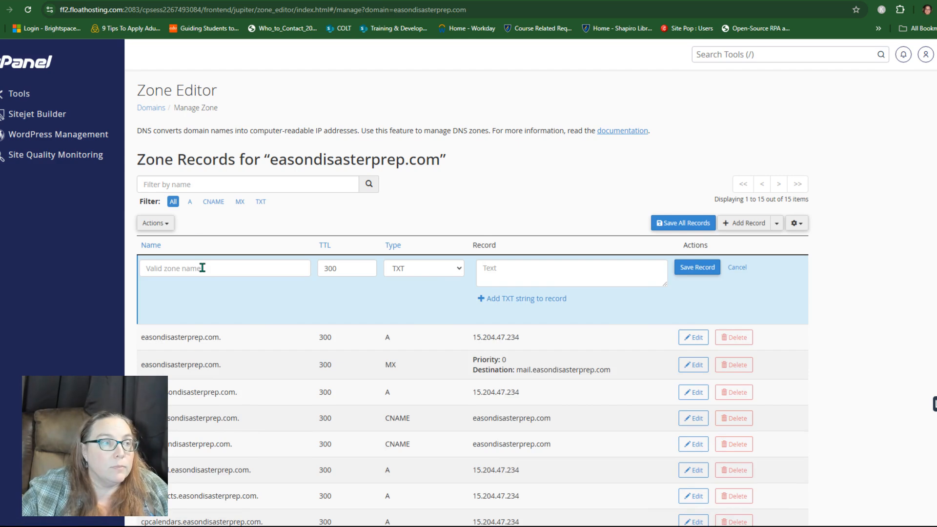
key("alt+Tab")
key("alt+Tab")
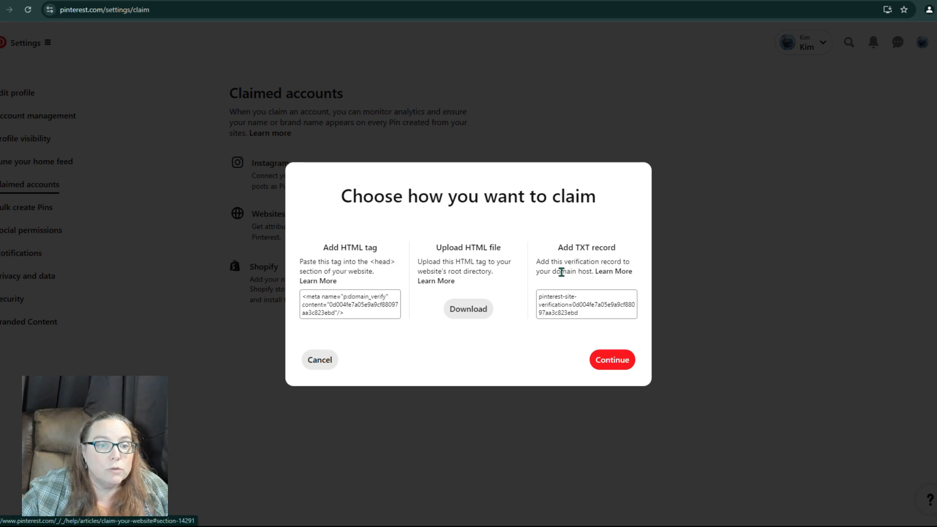
left_click(561, 308)
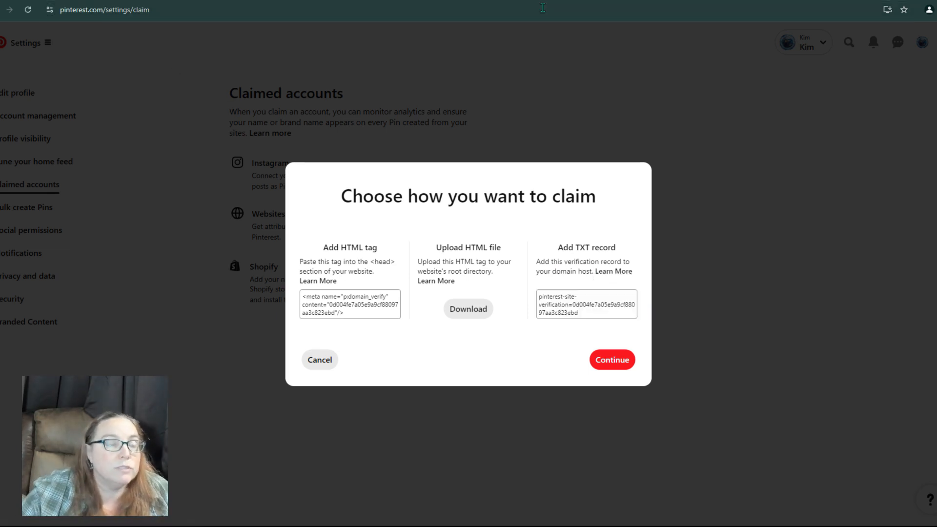
key("alt+Tab")
left_click(219, 268)
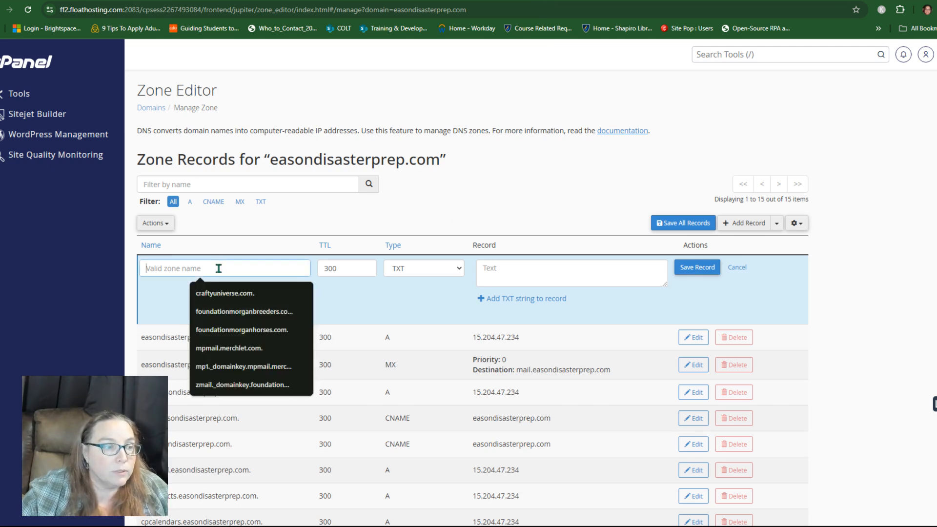
type("litt")
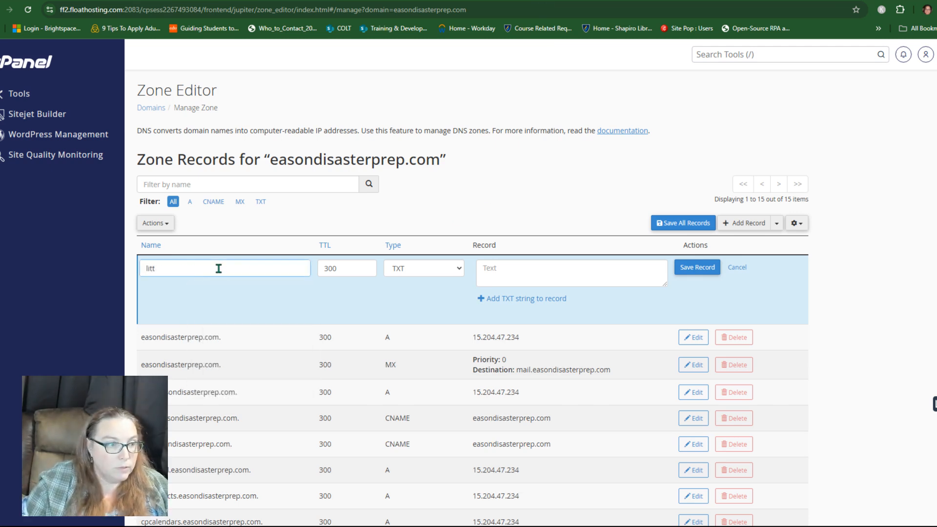
key("BackSpace")
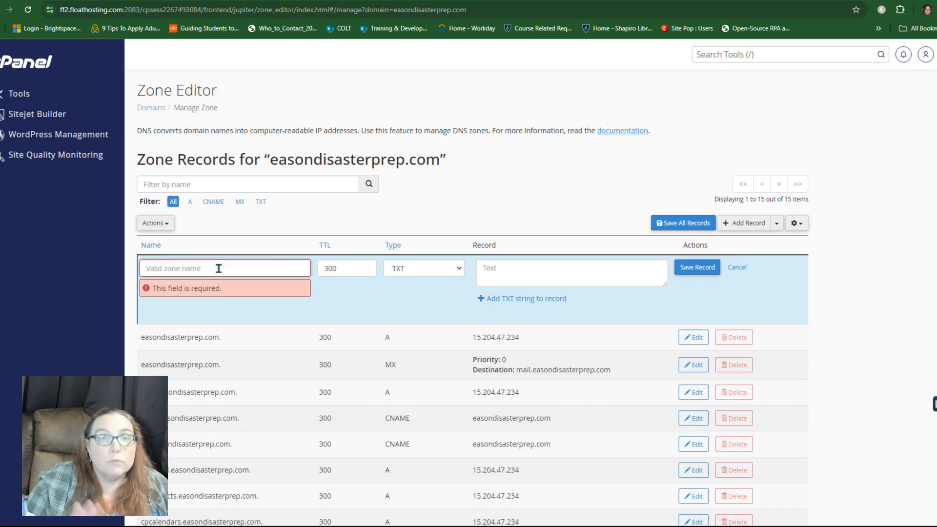
Complete the TXT record with the name easondisasterprep.com and the copied Pinterest site-verification token, and save the record.
type("easondisasterprep.com")
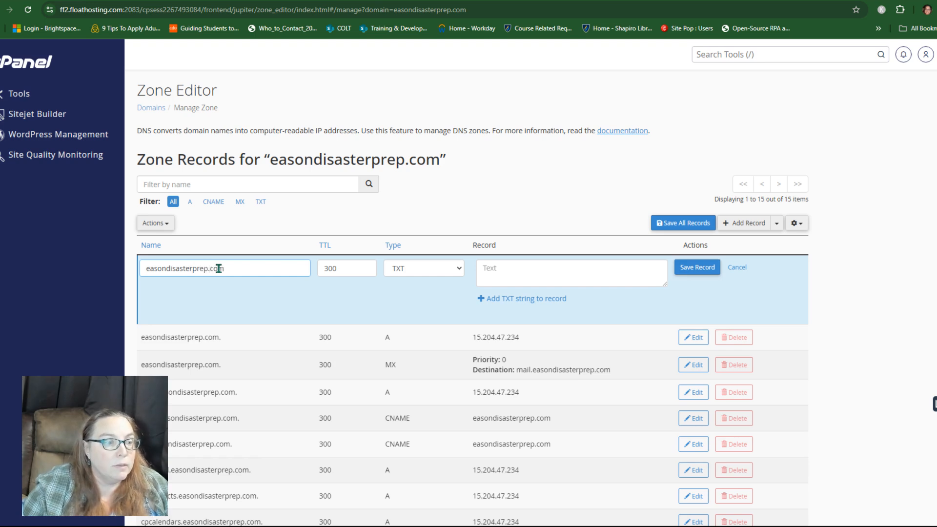
key("Tab")
key("Tab")
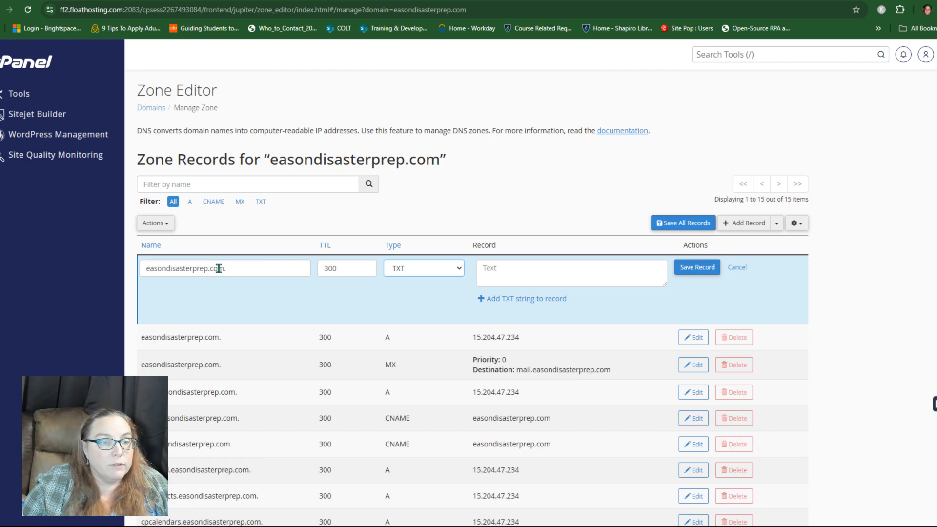
key("Tab")
type("pinterest-site-verification=0d004fe7a05e9a9cf88097aa3c823ebd")
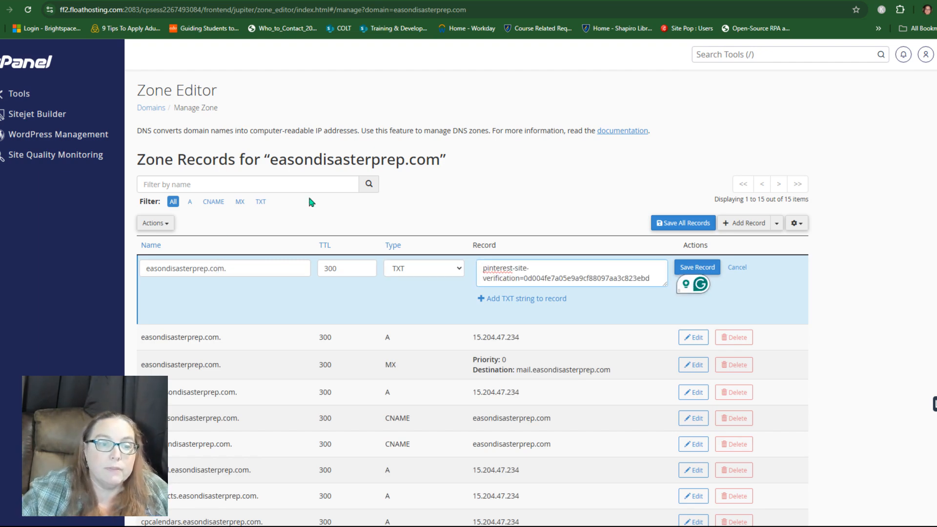
left_click(698, 267)
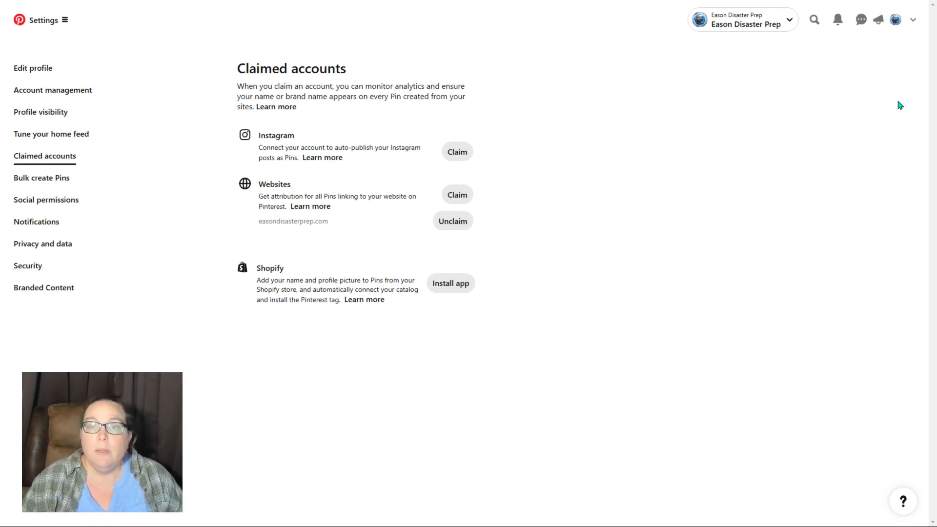
Create a public board named "Disaster Preparedness Kit" from the Eason Disaster Prep profile on Pinterest.
left_click(896, 21)
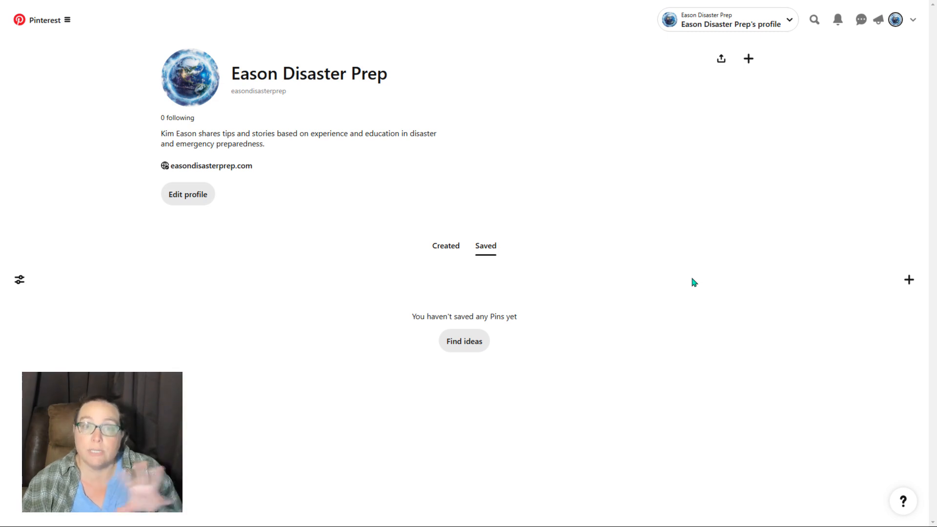
left_click(909, 280)
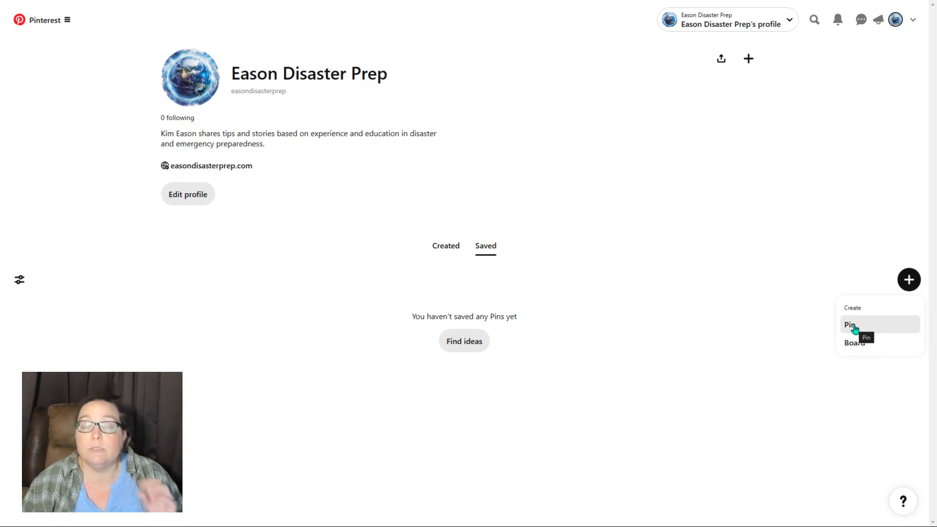
left_click(864, 343)
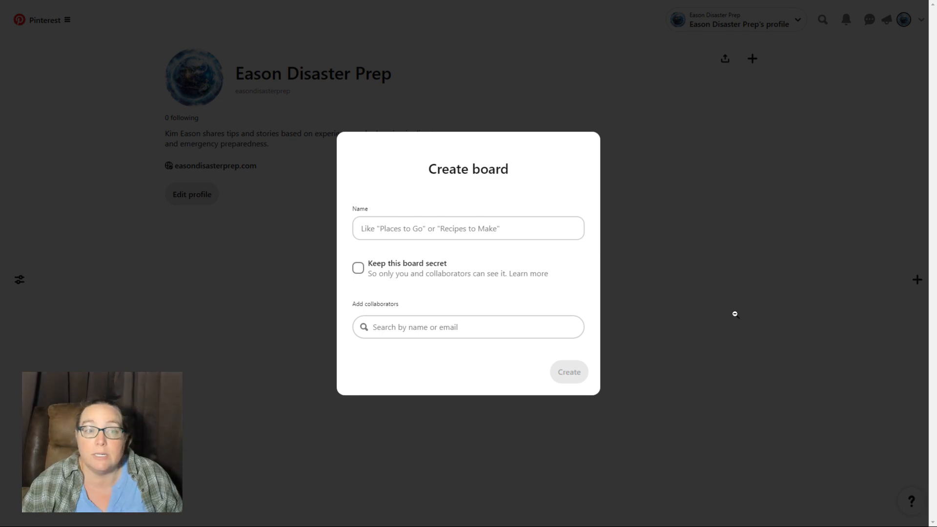
left_click(430, 233)
type("Di")
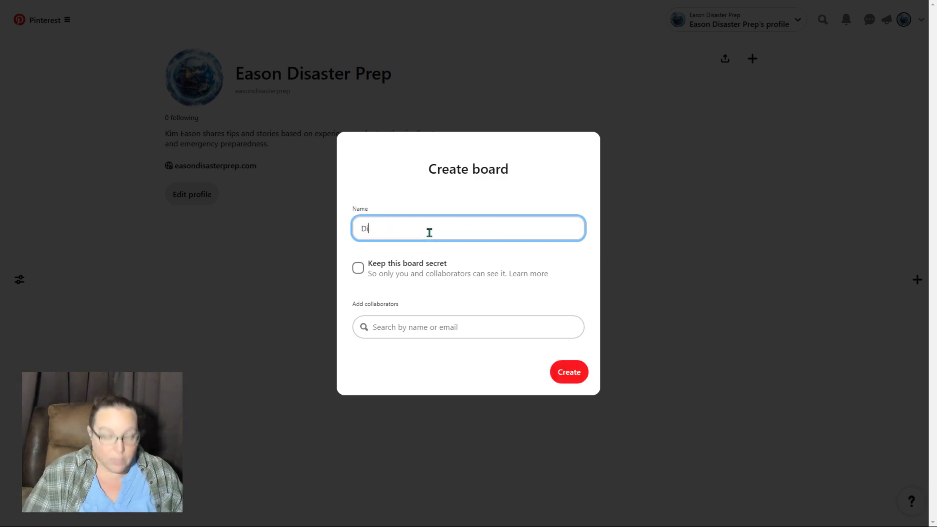
type("saster Preparedne")
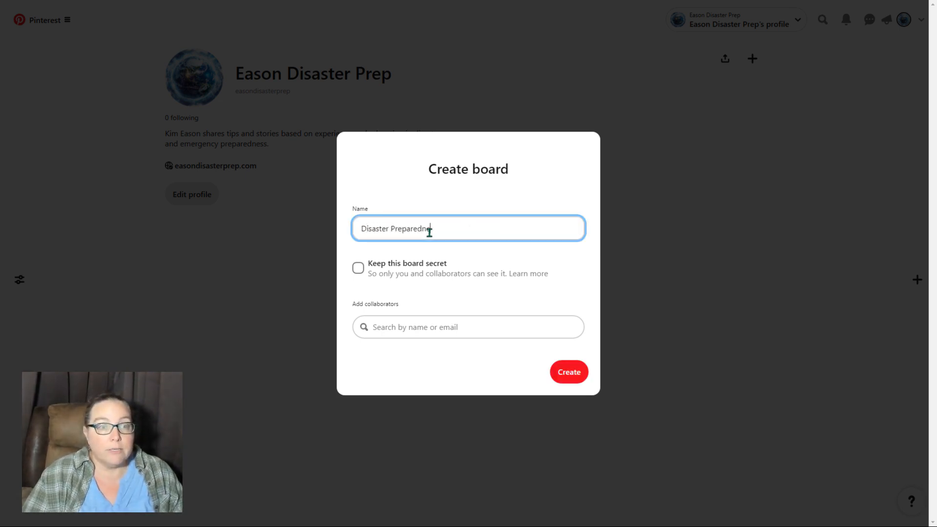
type("ss Kit")
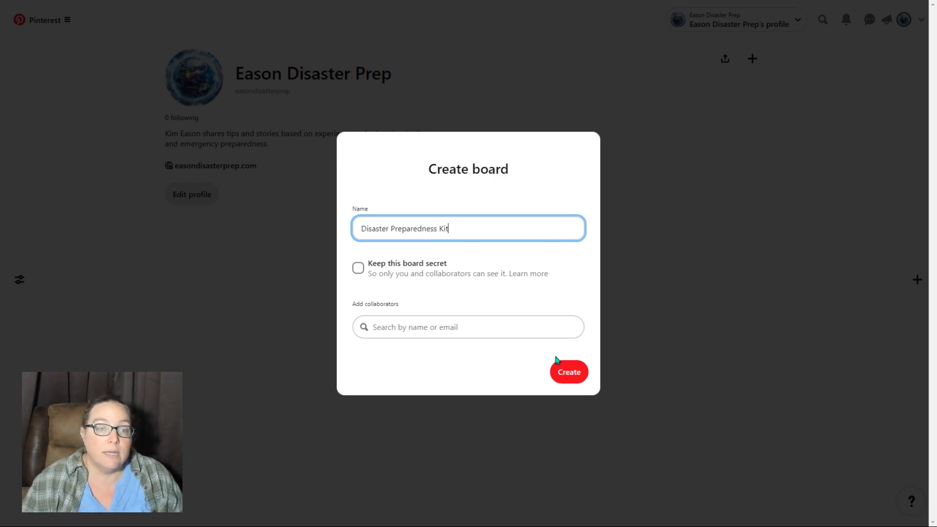
left_click(564, 372)
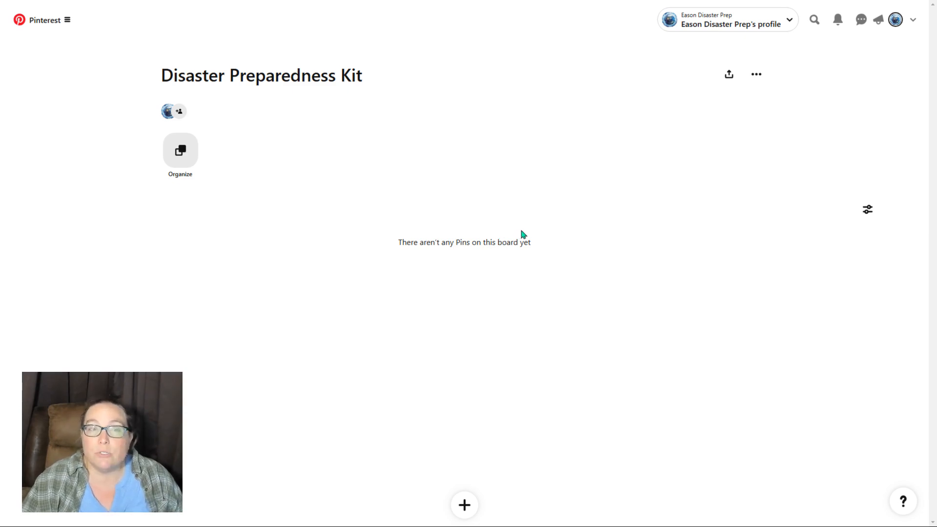
Return to the profile and create a second public board named "Water Storage for Disaster Preparedness".
left_click(895, 20)
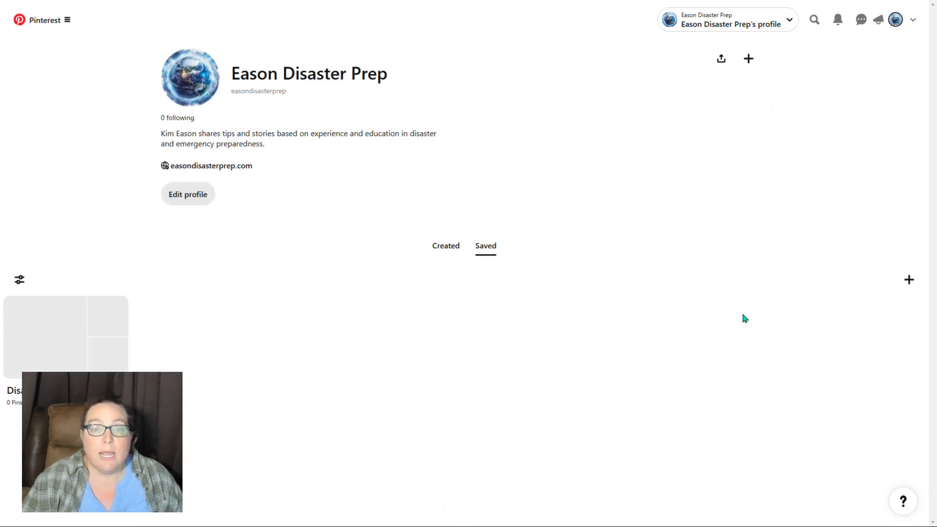
left_click(908, 280)
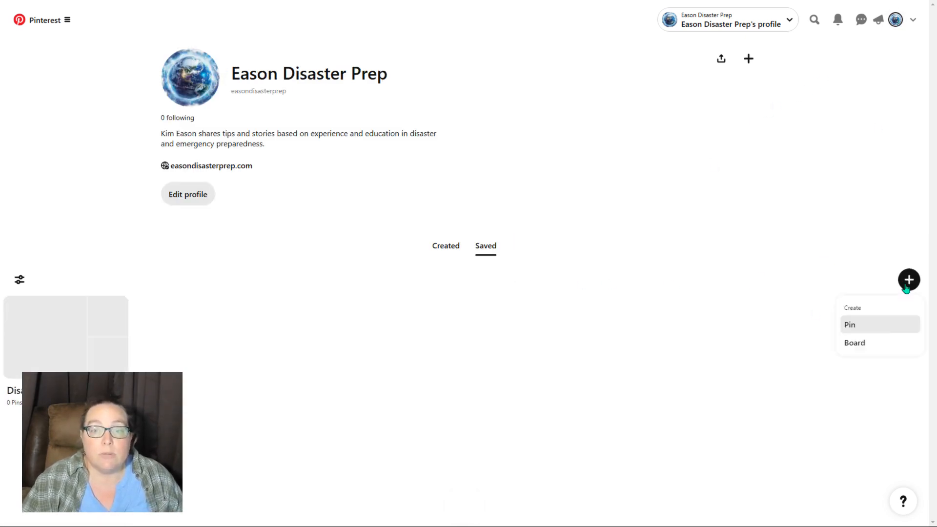
left_click(884, 343)
left_click(440, 234)
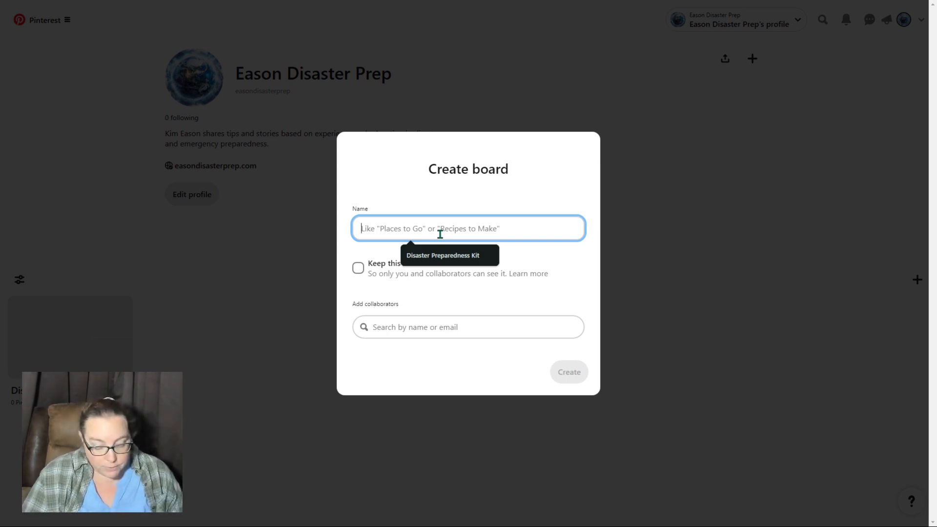
type("Water")
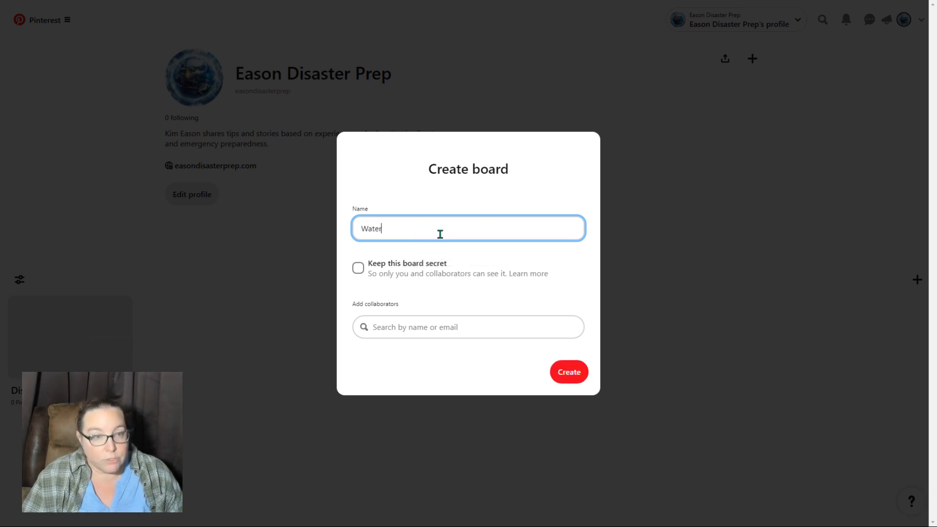
type(" Storage for Disa")
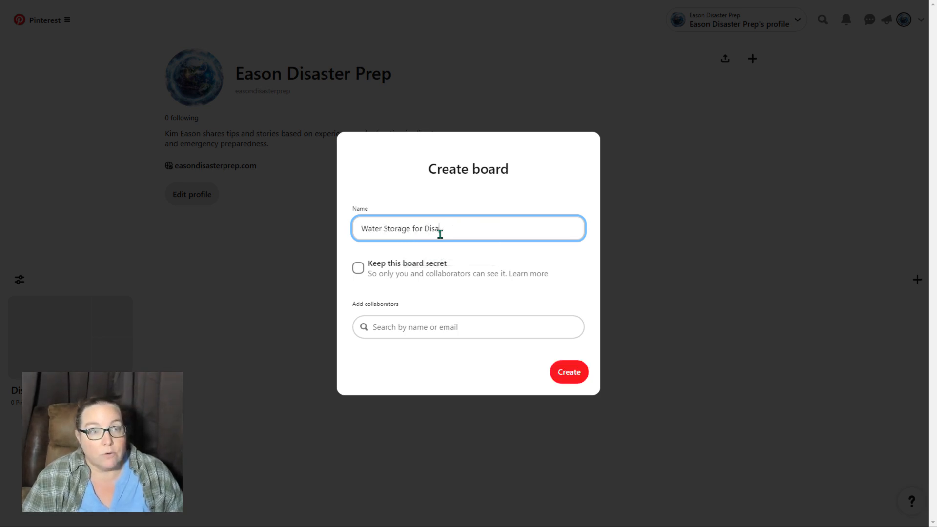
type("ster Preparedness")
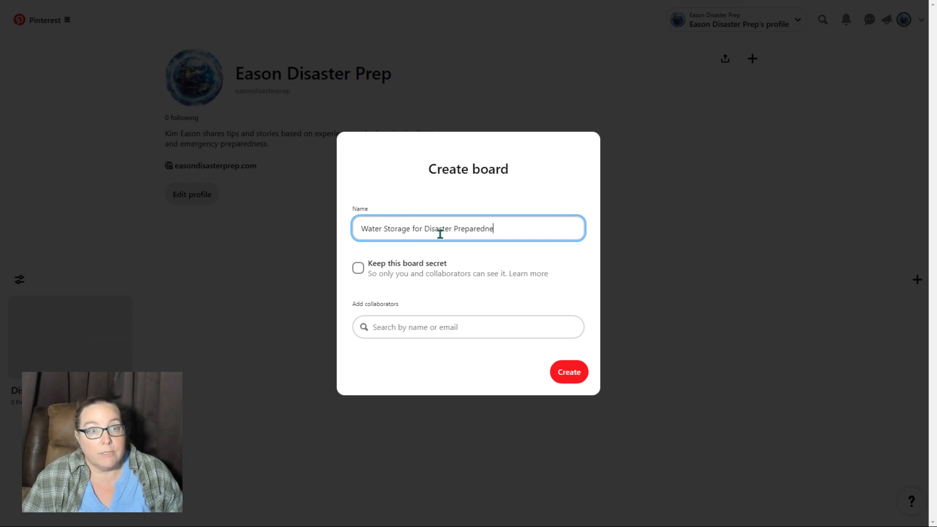
left_click(559, 369)
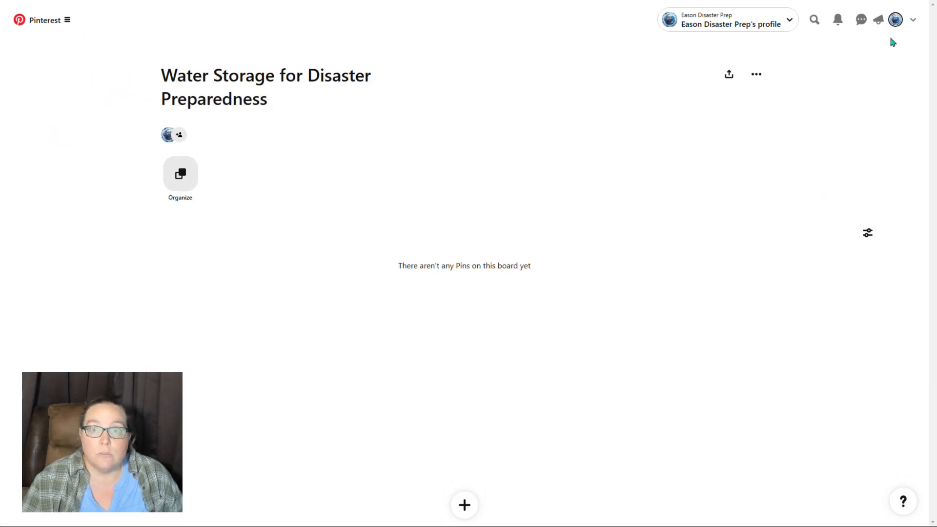
Create a third public board named "Water Filtration and Purification for Disaster" from the profile, and return to the profile page.
left_click(896, 20)
left_click(909, 280)
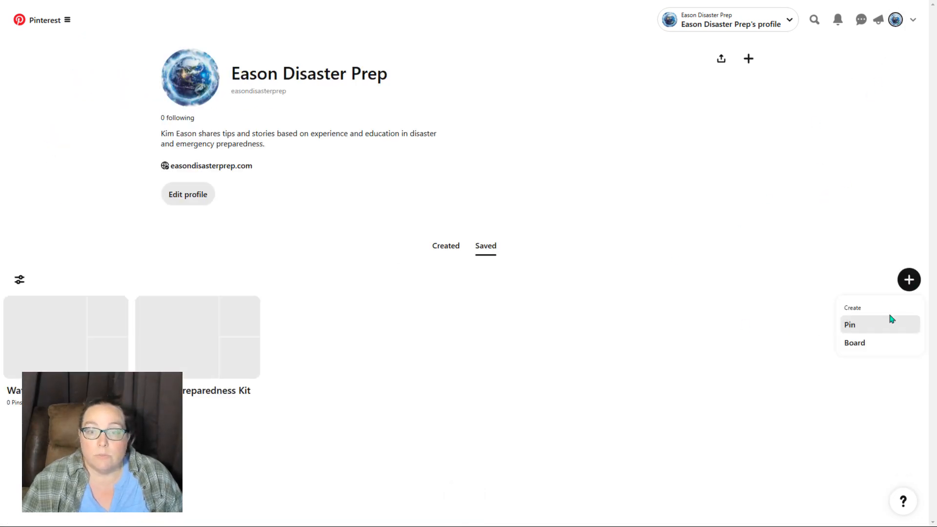
left_click(868, 341)
left_click(488, 230)
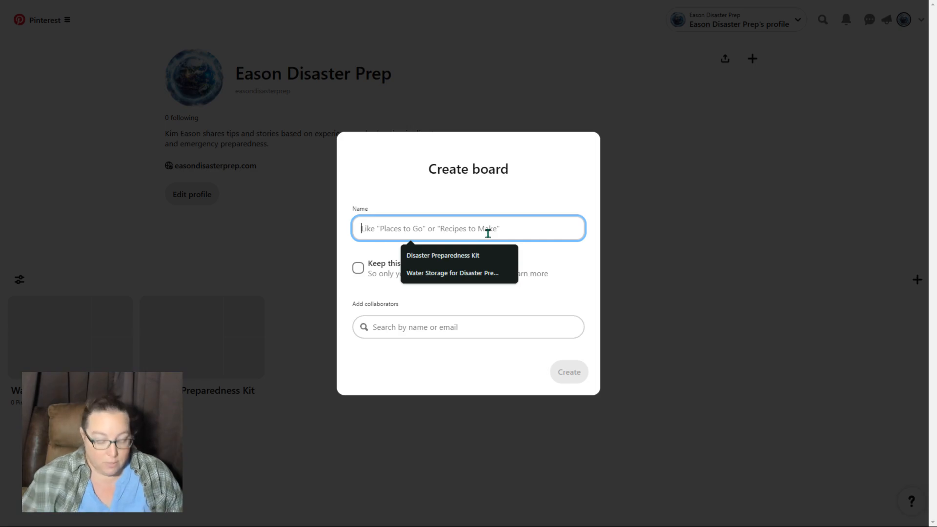
type("Water")
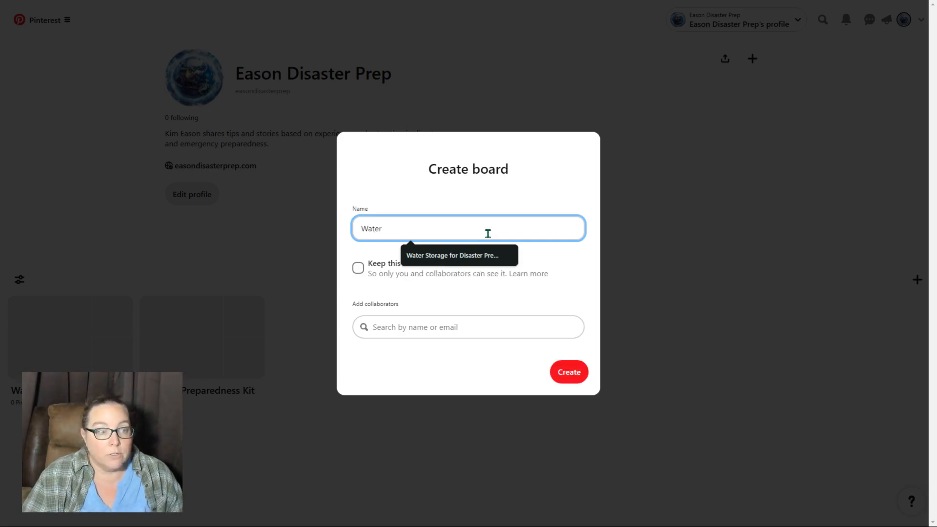
type(" Fil")
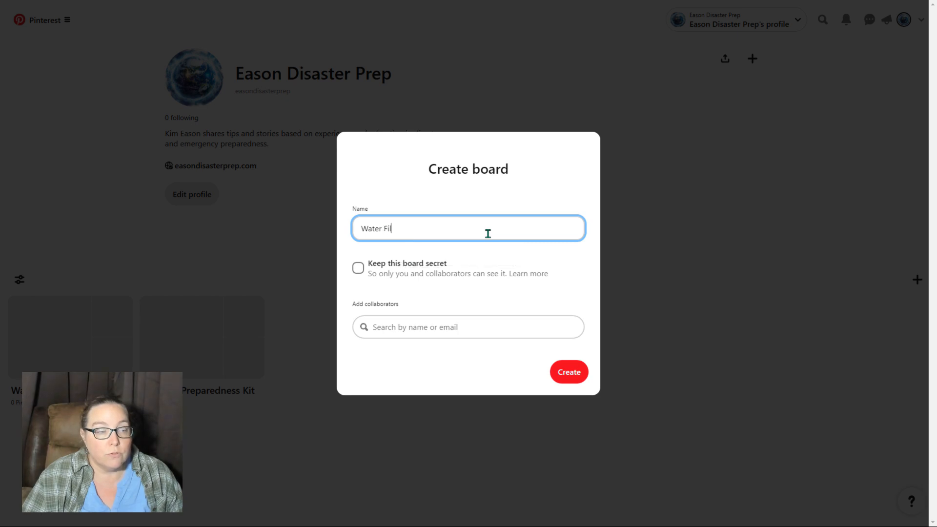
type("tration and")
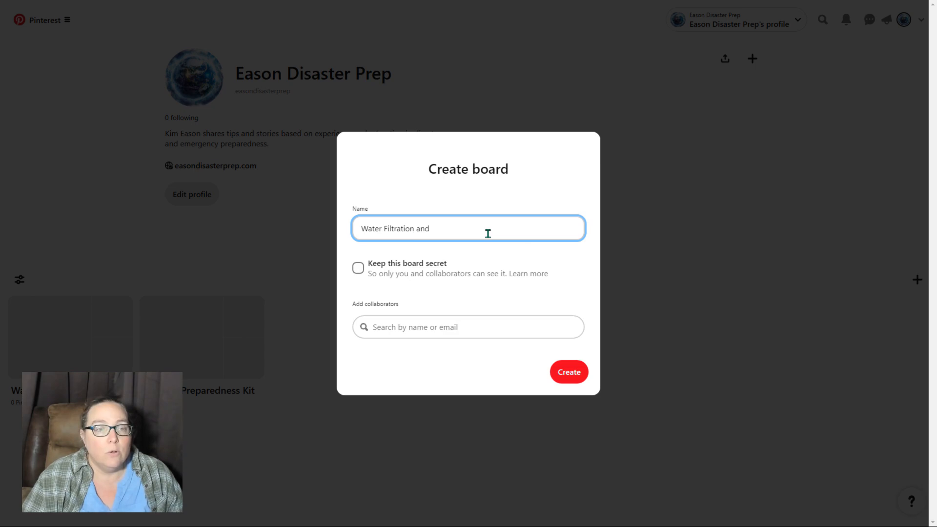
type(" Purific")
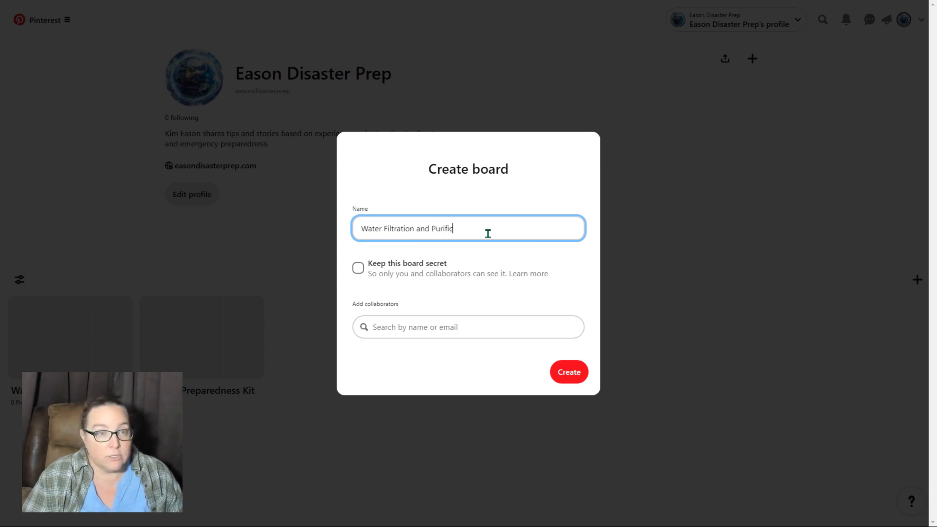
type("ation for Disaster")
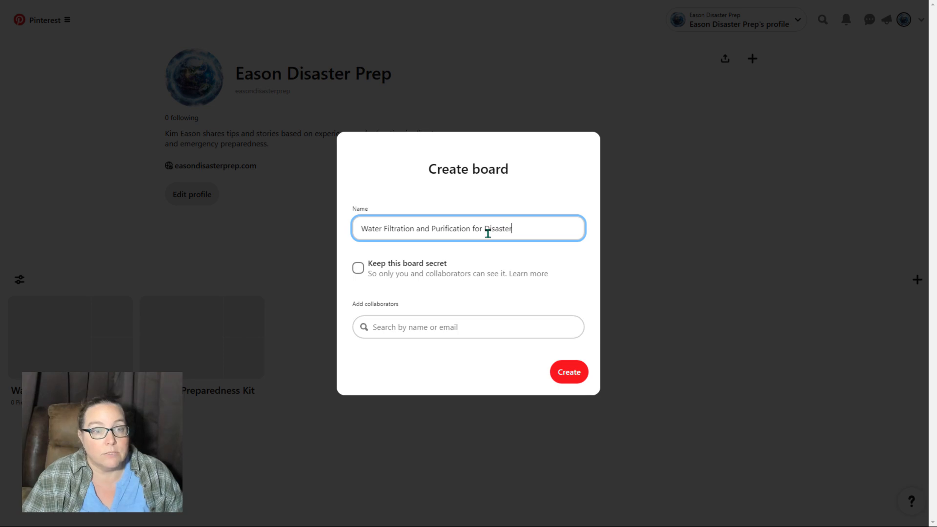
type(" Reso")
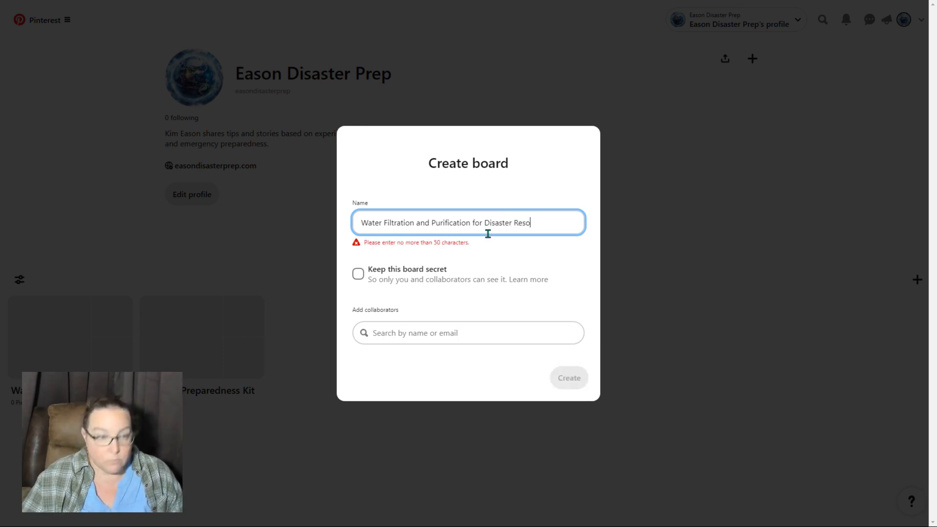
key("BackSpace")
key("BackSpace")
key("BackSpace")
key("BackSpace")
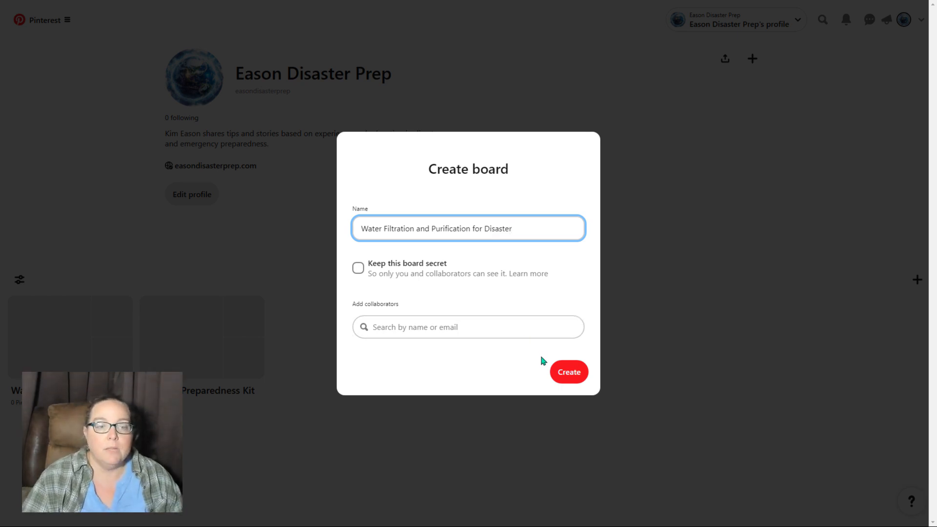
left_click(562, 373)
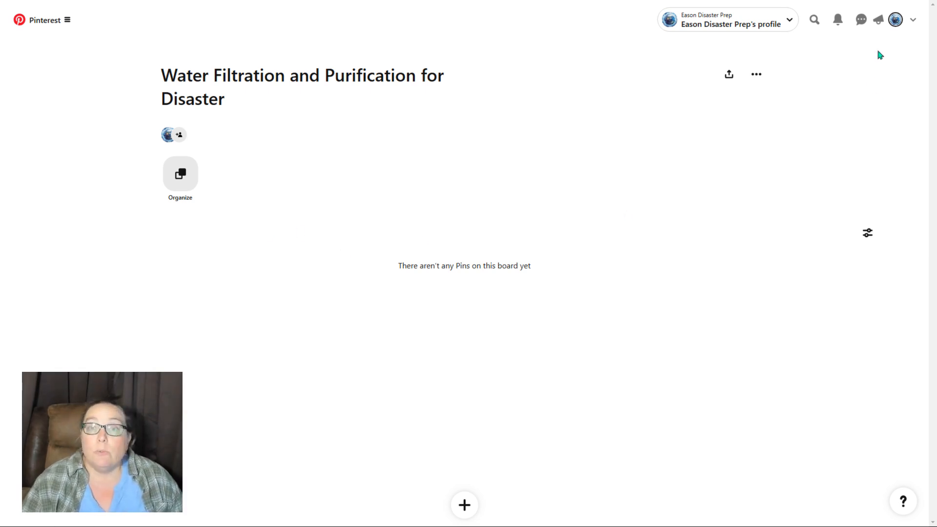
left_click(896, 20)
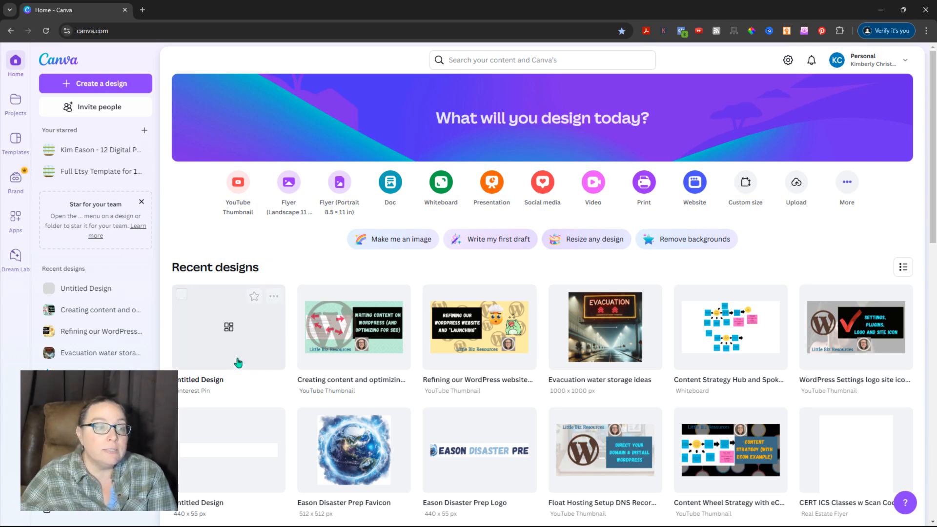
In Canva, search for "pinterest pin", open the Pinterest Pin (1000 × 1500 px) templates, and find the blank Pinterest Pin option.
left_click(546, 57)
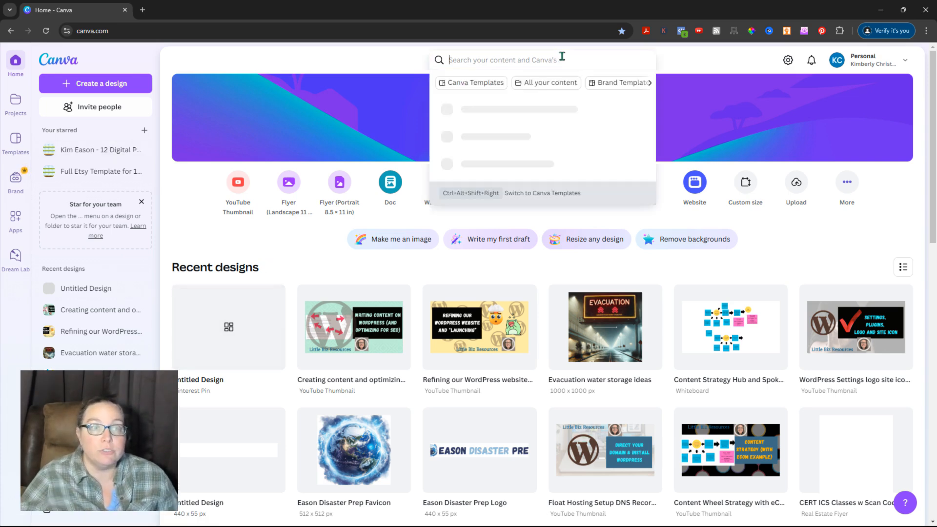
type("pinterest pin")
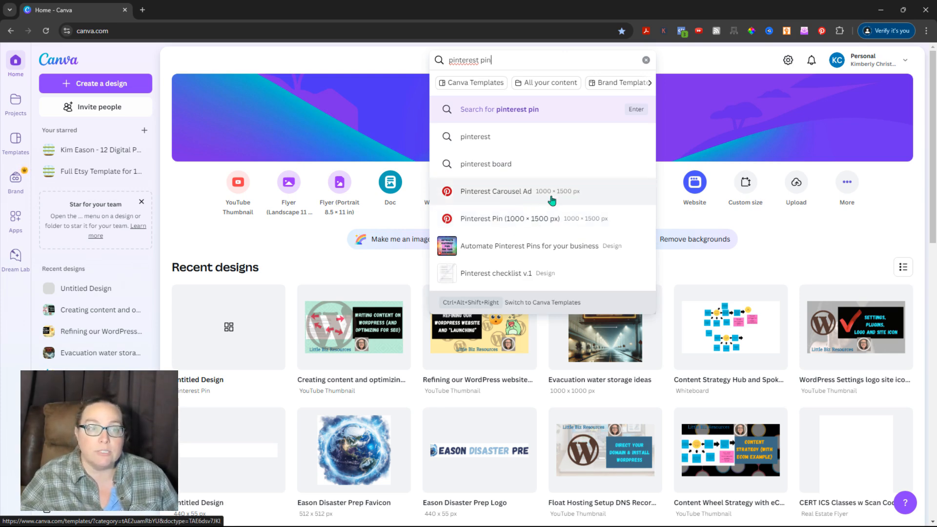
scroll(552, 200, "down", 1)
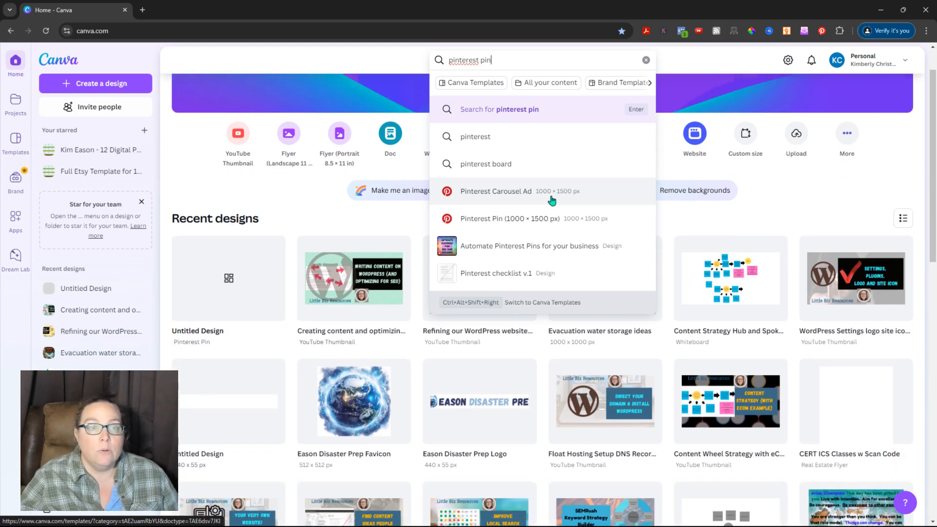
scroll(552, 200, "up", 1)
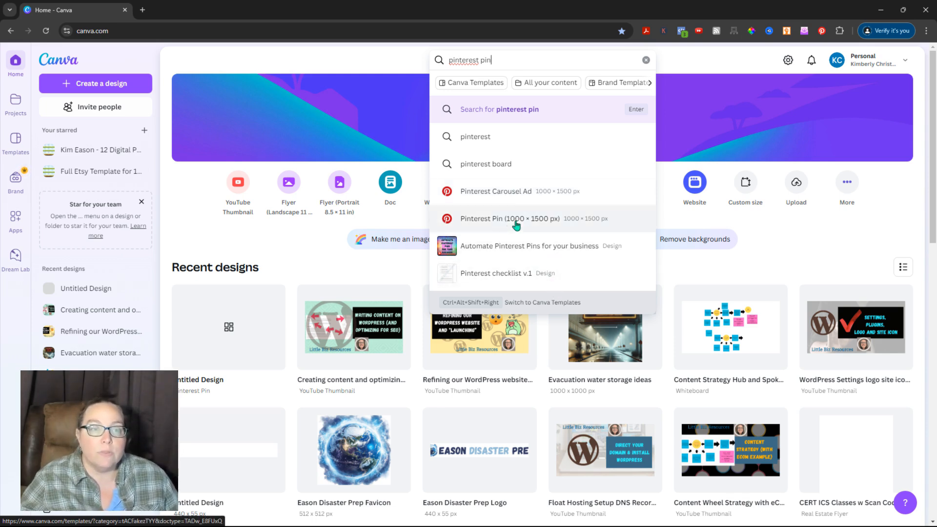
left_click(553, 223)
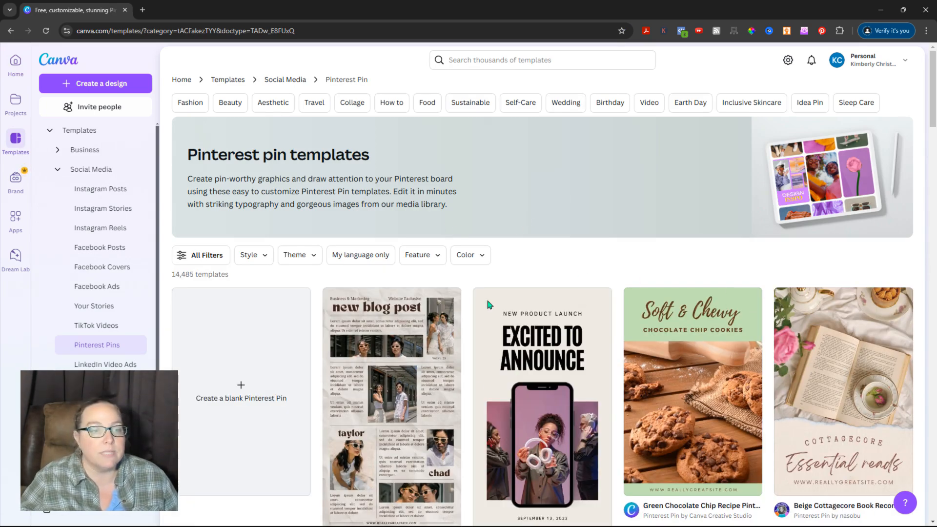
scroll(565, 294, "down", 2)
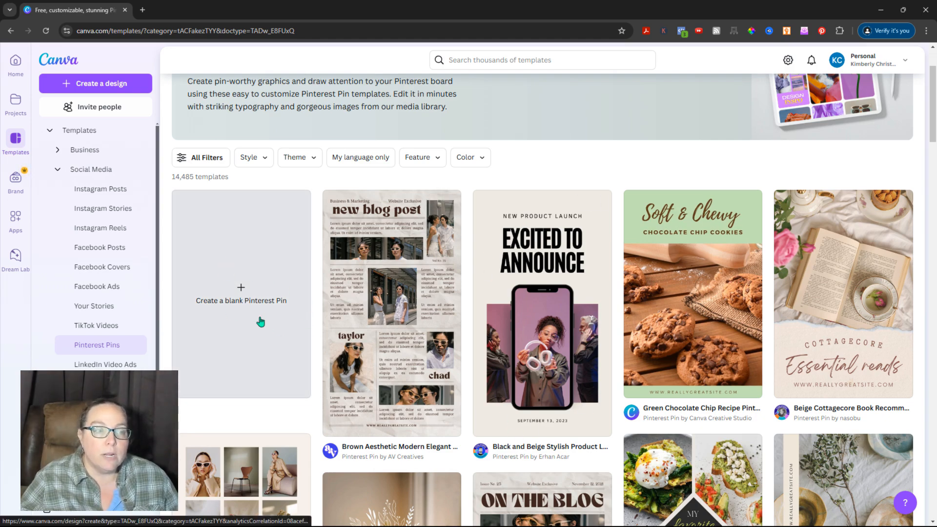
Create a blank Pinterest Pin design and title it "Water Storage for Disaster Preparedness Kit".
left_click(207, 284)
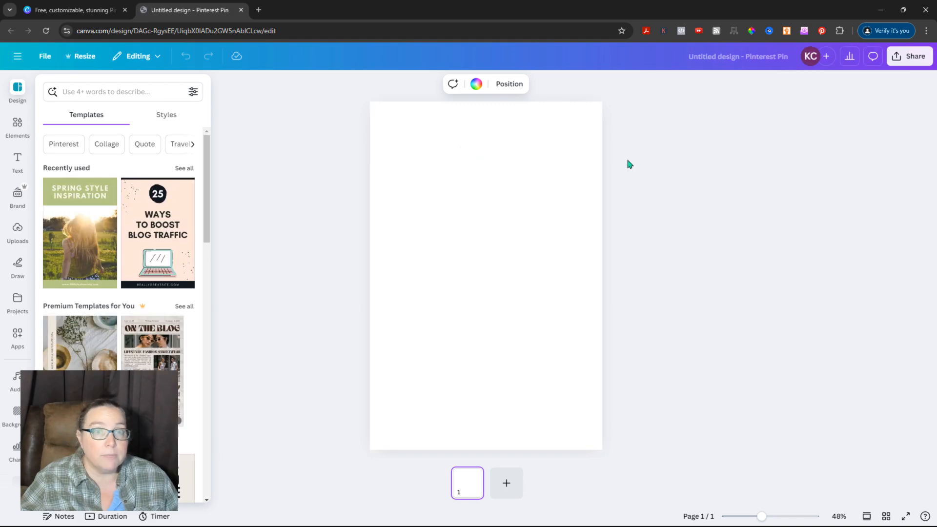
left_click(742, 57)
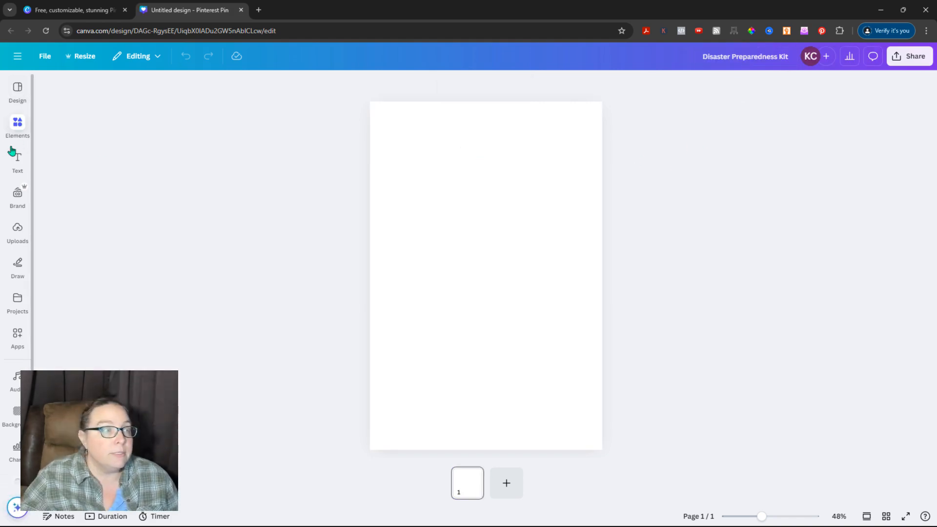
mouse_move(18, 131)
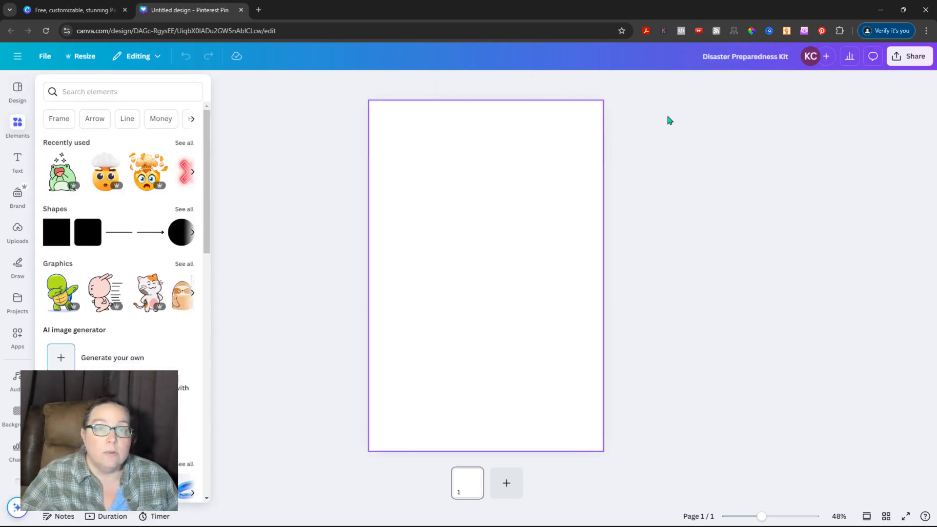
left_click(703, 55)
type("Water Storage for")
left_click(718, 142)
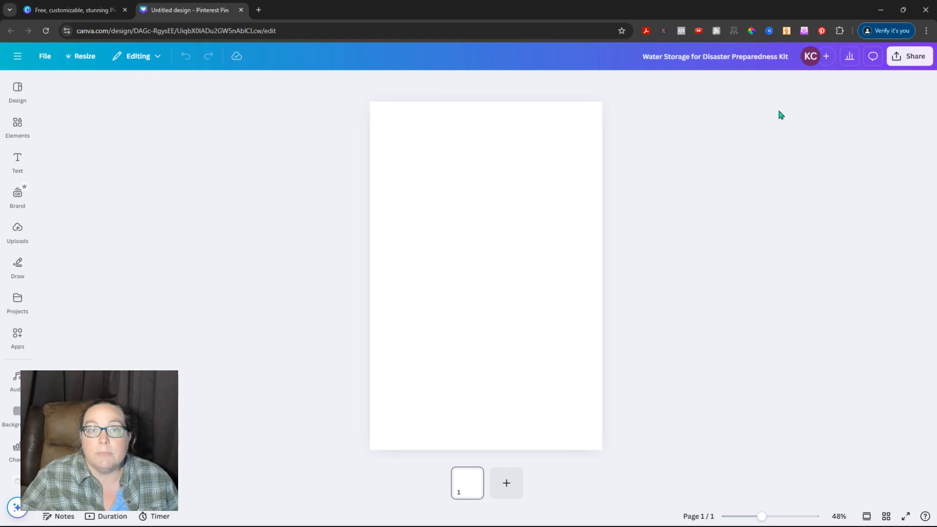
Open the uploaded videos available for the water storage pin.
left_click(16, 125)
left_click(17, 229)
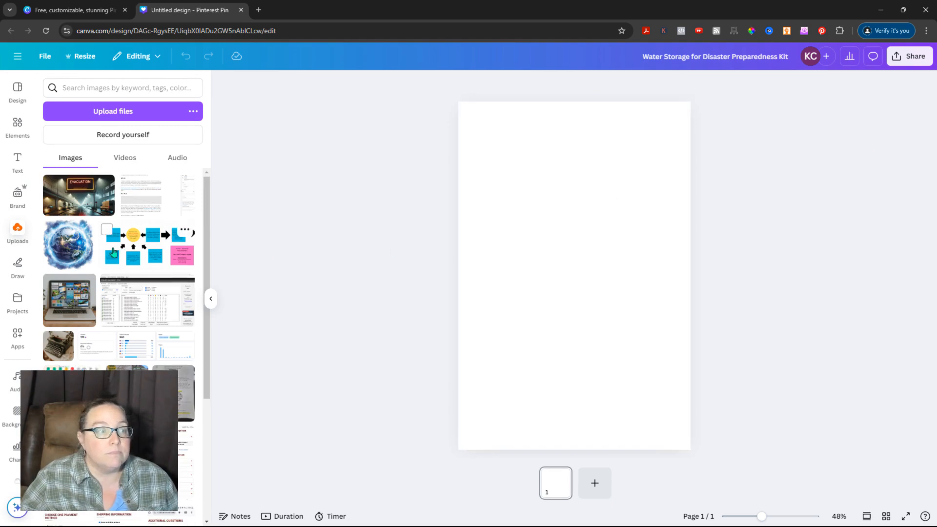
left_click(128, 158)
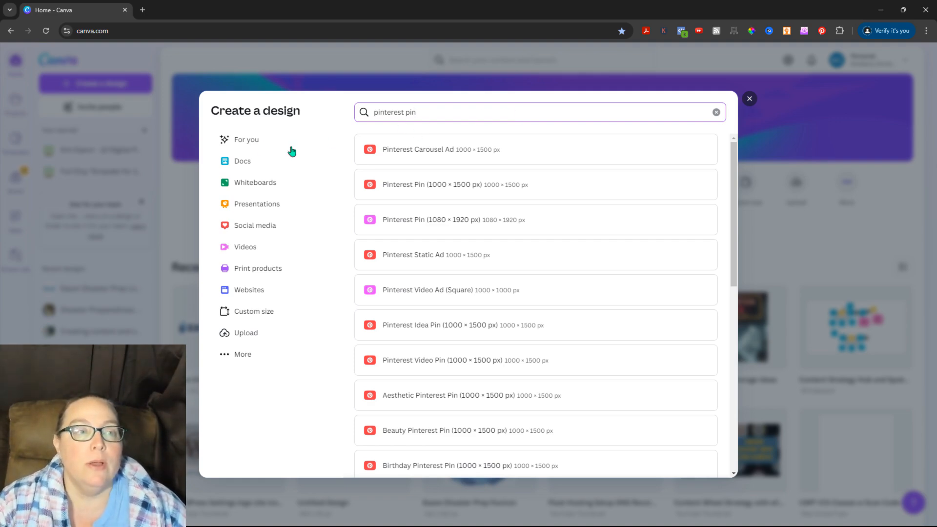
Start another new design by finding "pinterest pin" and choosing the blank Pinterest Pin (1000 × 1500 px).
left_click(749, 98)
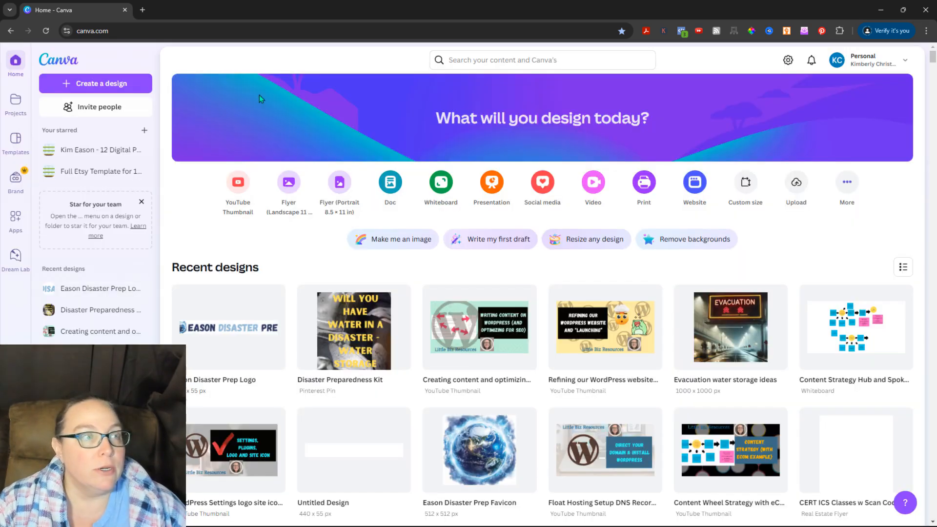
left_click(104, 84)
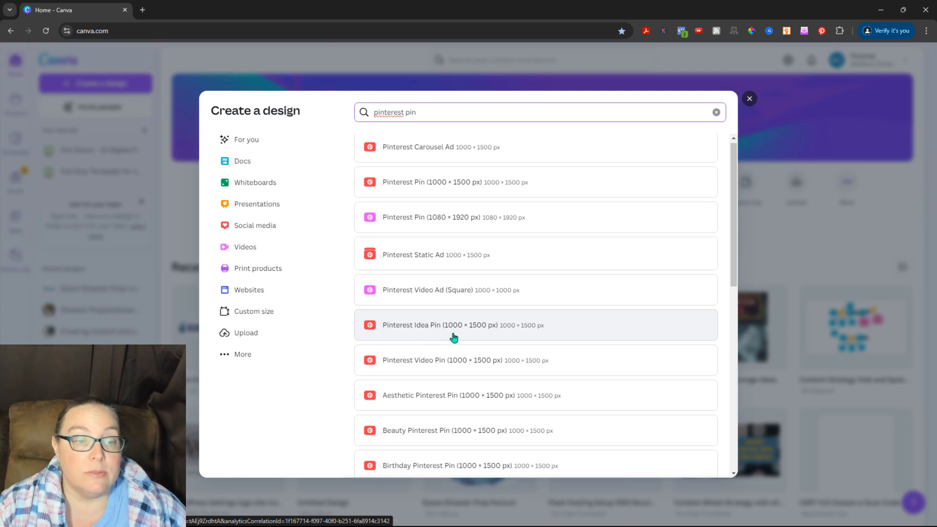
scroll(455, 334, "down", 4)
scroll(462, 414, "up", 5)
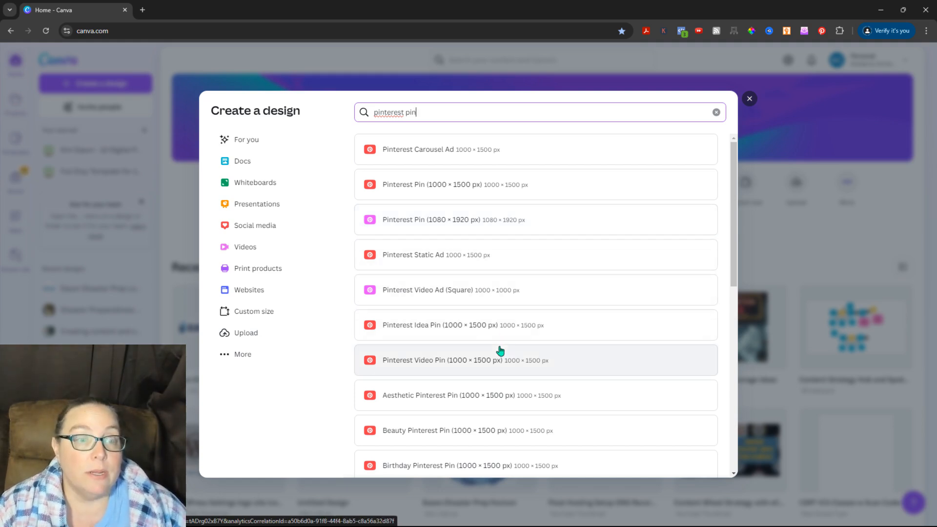
left_click(453, 189)
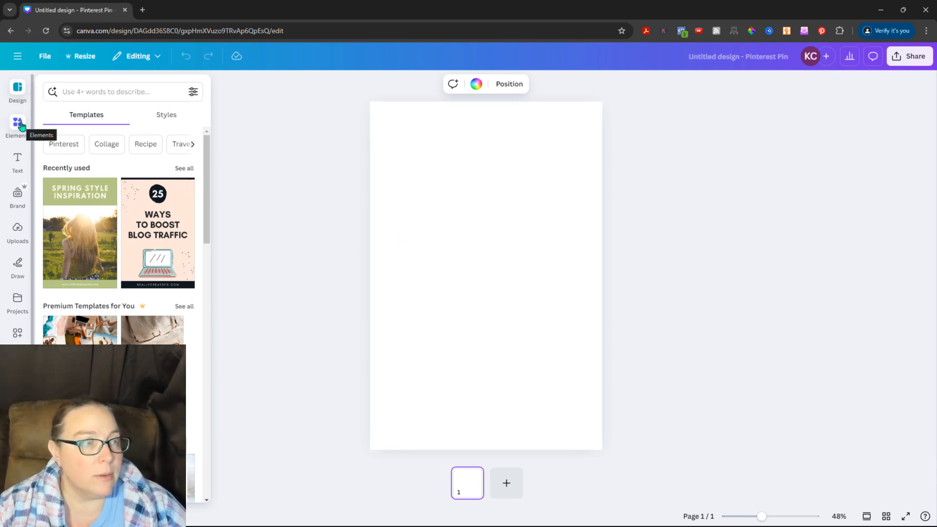
Try the uploaded faucet video as an enlarged background across the blank pin and delete it.
left_click(18, 124)
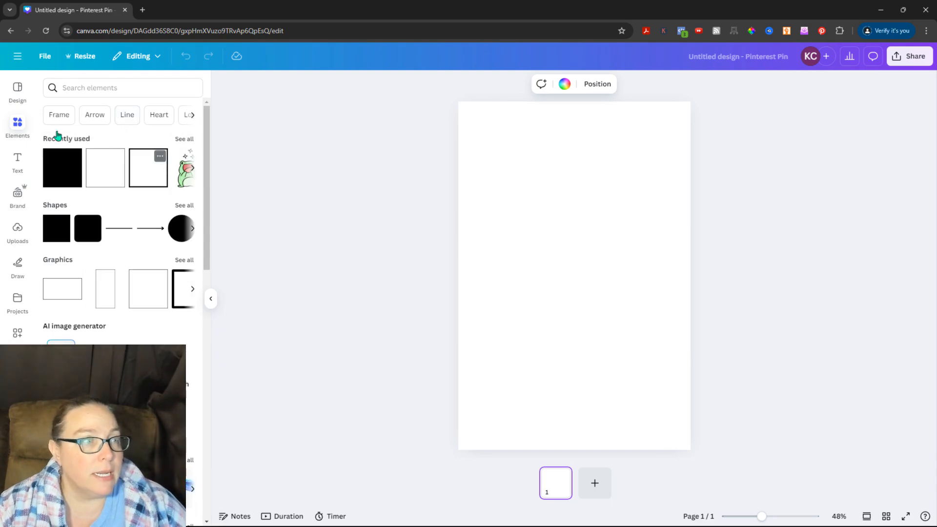
left_click(18, 228)
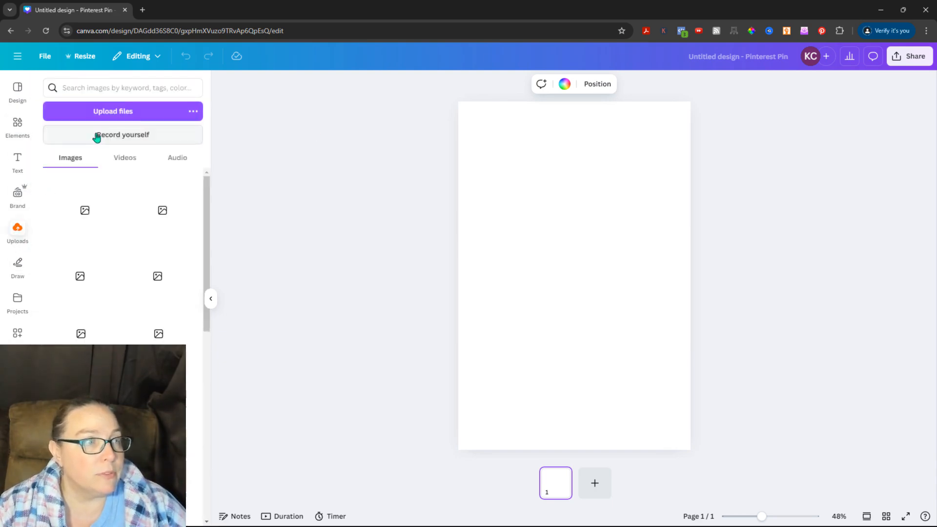
left_click(129, 160)
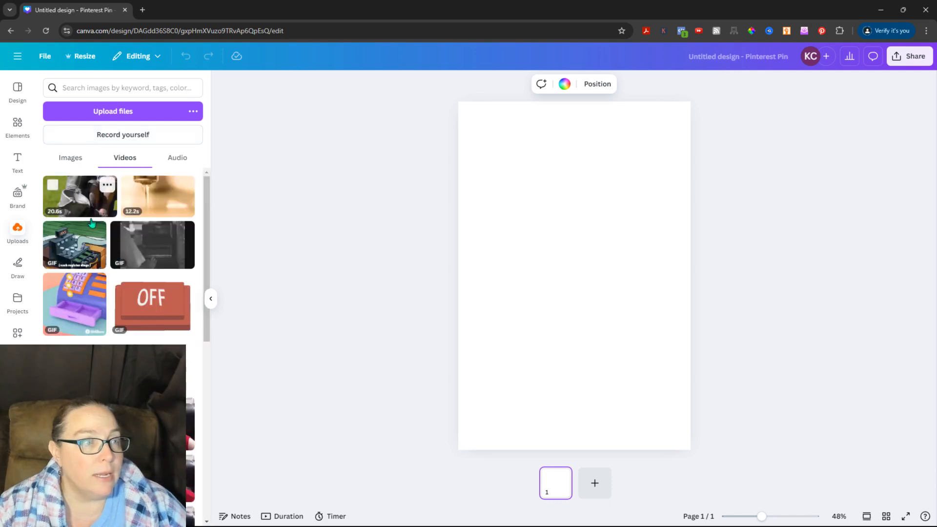
left_click(155, 199)
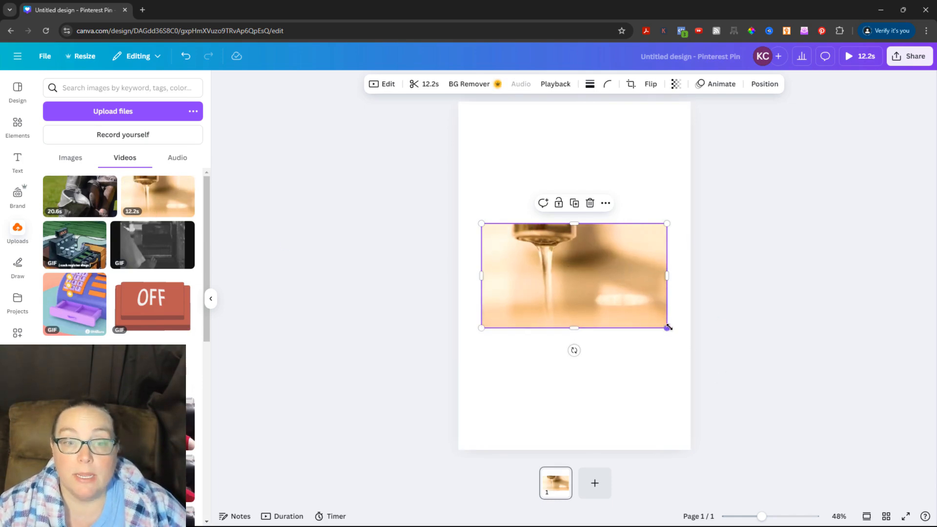
left_click_drag(667, 328, 917, 483)
left_click_drag(605, 328, 578, 224)
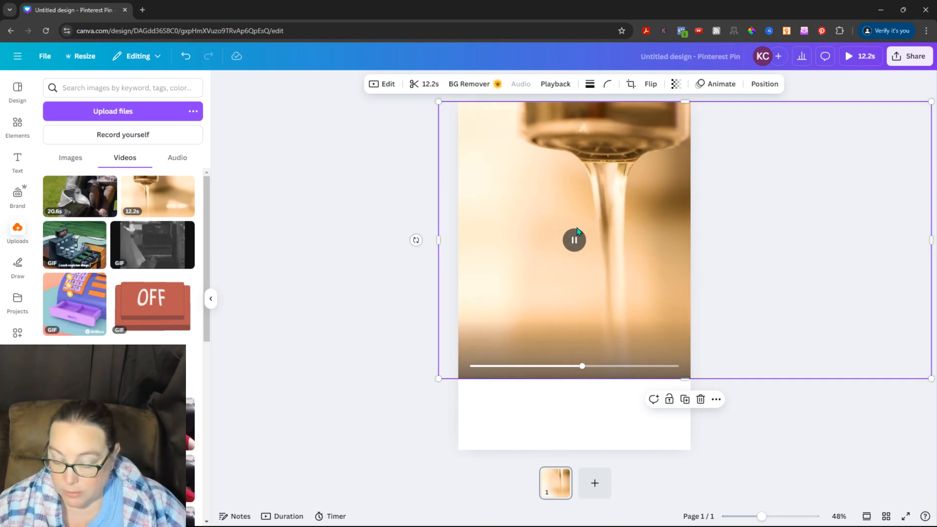
key("Delete")
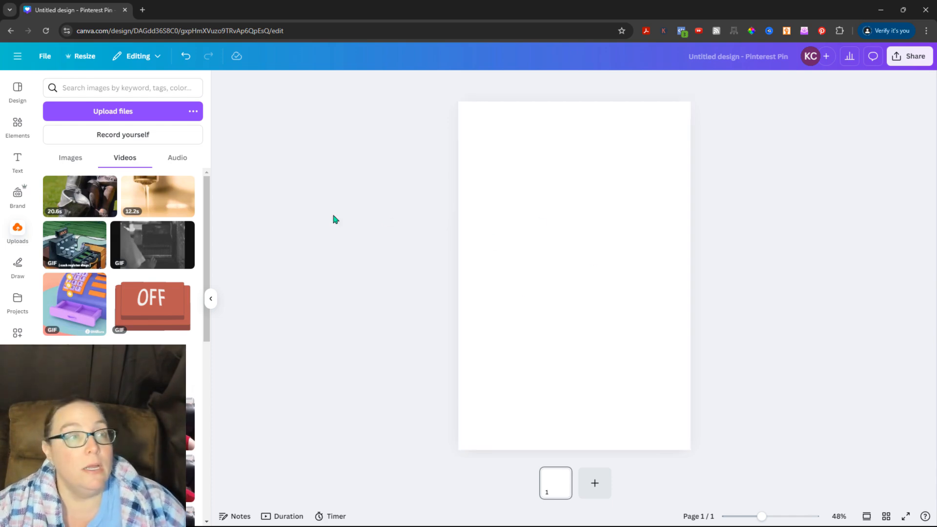
Upload the emergency supplies checklist image and add it to the blank pin.
left_click(121, 113)
left_click_drag(534, 29, 936, 27)
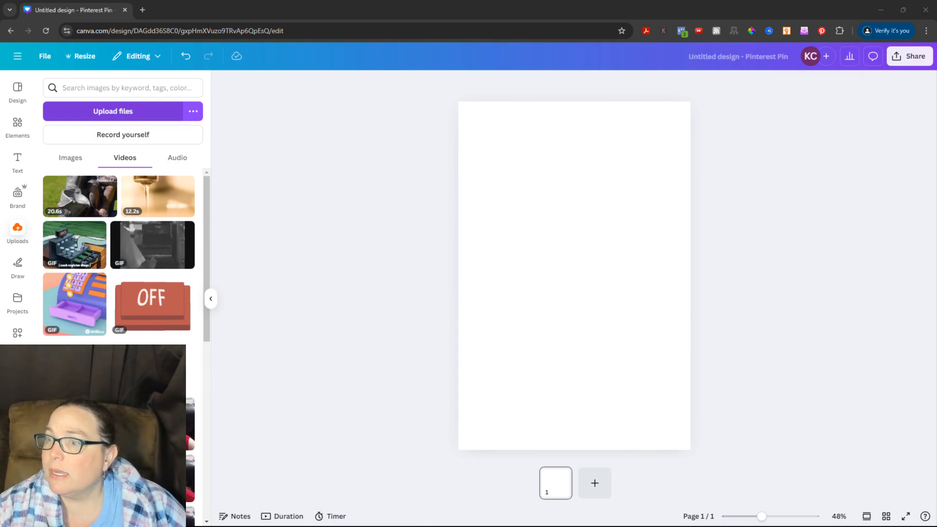
left_click_drag(720, 301, 170, 207)
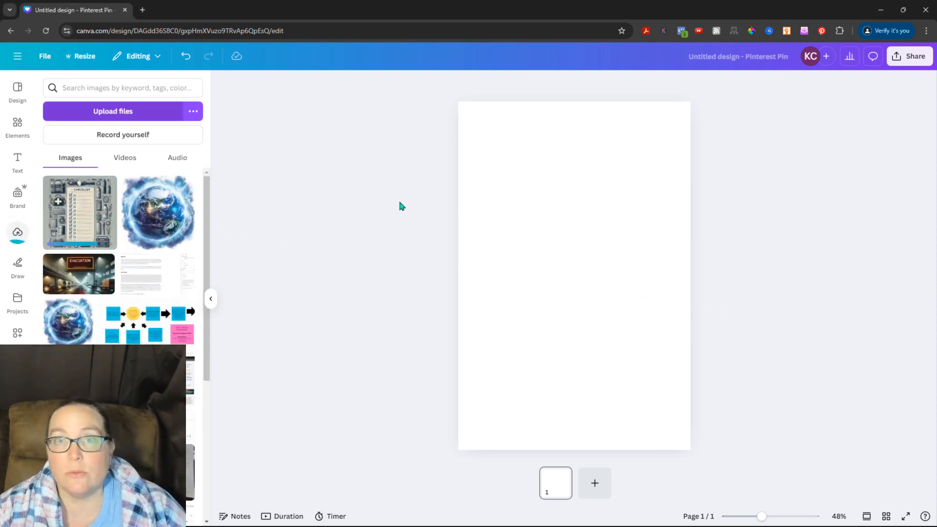
left_click(81, 216)
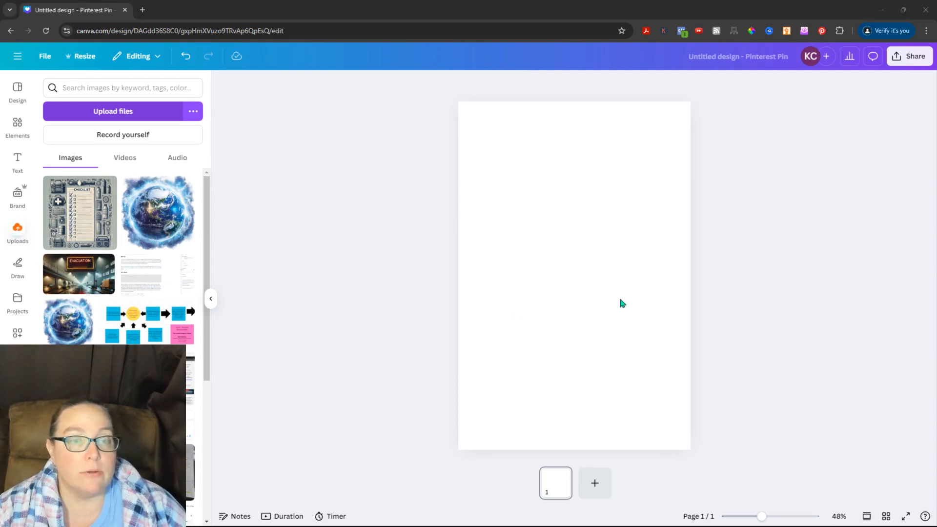
Move the checklist image down the pin and enlarge it to about 1051 px so it slightly overlaps both side edges.
left_click_drag(614, 253, 674, 335)
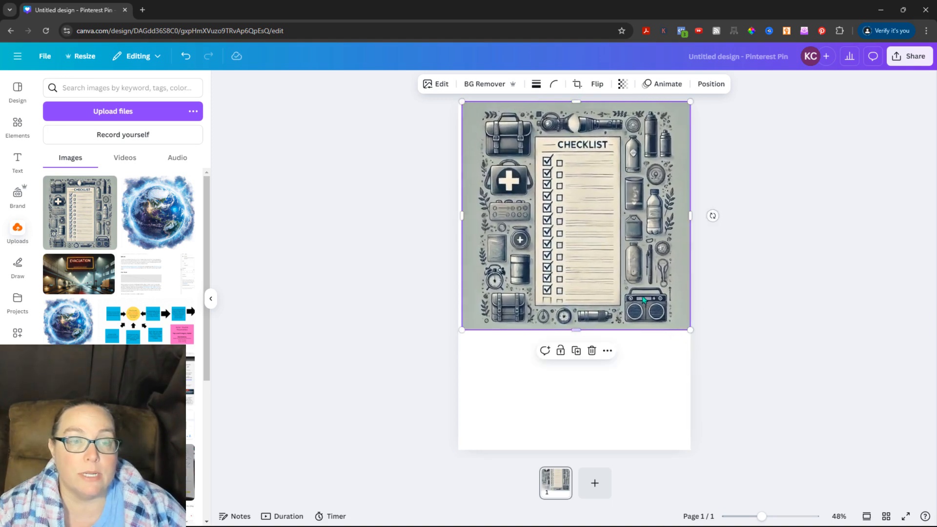
left_click_drag(622, 252, 619, 320)
left_click_drag(460, 170, 453, 164)
left_click_drag(694, 401, 702, 409)
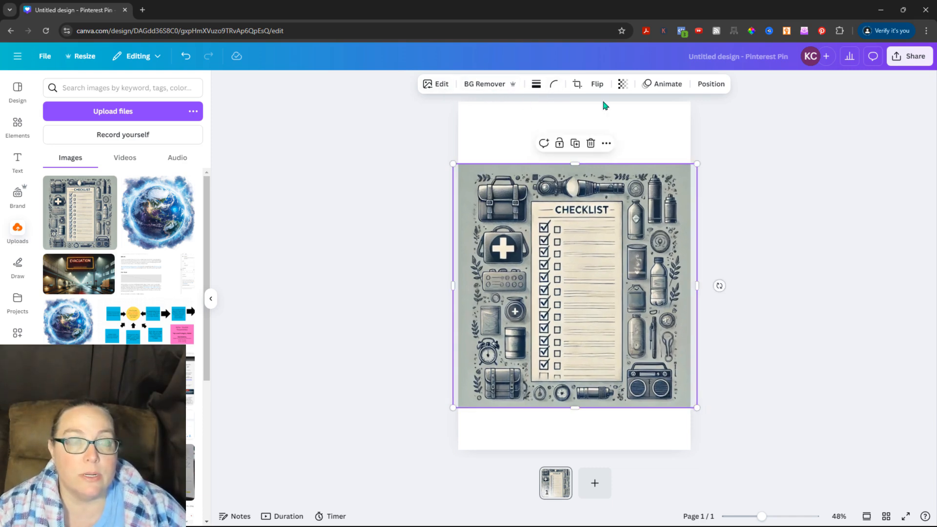
Align the checklist image to the middle and center of the page.
left_click(712, 84)
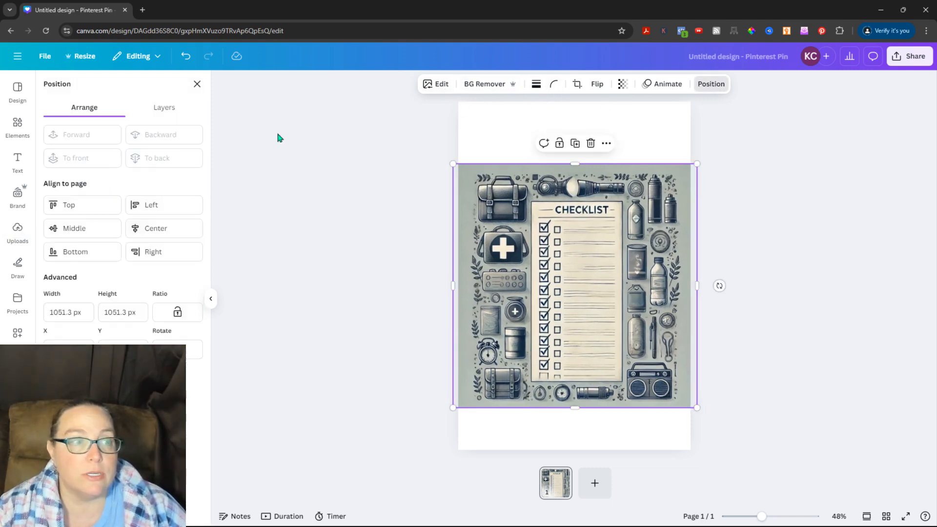
left_click(83, 232)
left_click(146, 233)
Nudge the checklist image down so the blank band above it is taller than the one below.
left_click(536, 246)
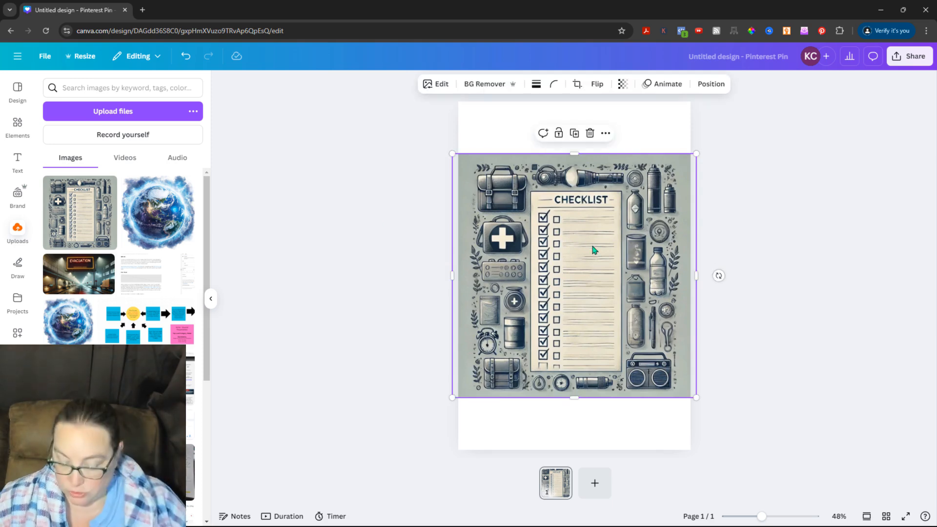
key("Down")
key("Down")
key("Down")
key("Down")
key("Down")
key("Down")
key("Down")
key("Down")
key("Down")
key("Down")
key("Down")
key("Down")
key("Down")
key("Down")
key("Down")
key("Down")
key("Down")
key("Down")
key("Down")
key("Down")
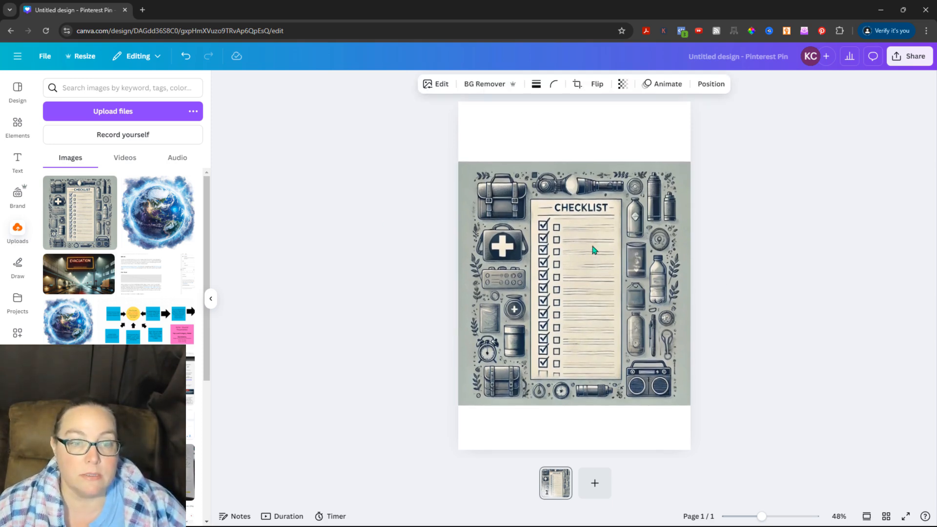
key("Down")
key("Down")
key("Down")
key("Down")
key("Down")
key("Down")
key("Down")
key("Down")
key("Down")
key("Down")
key("Down")
key("Down")
key("Down")
key("Down")
key("Down")
key("Down")
key("Down")
key("Down")
key("Down")
key("Down")
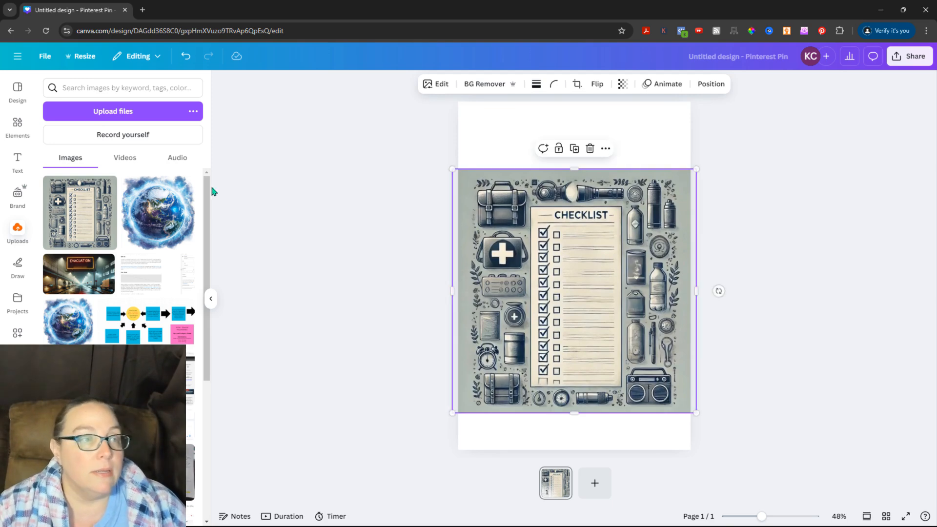
Add a text box above the checklist image reading "Are you prepared for the next disaster?".
left_click(320, 174)
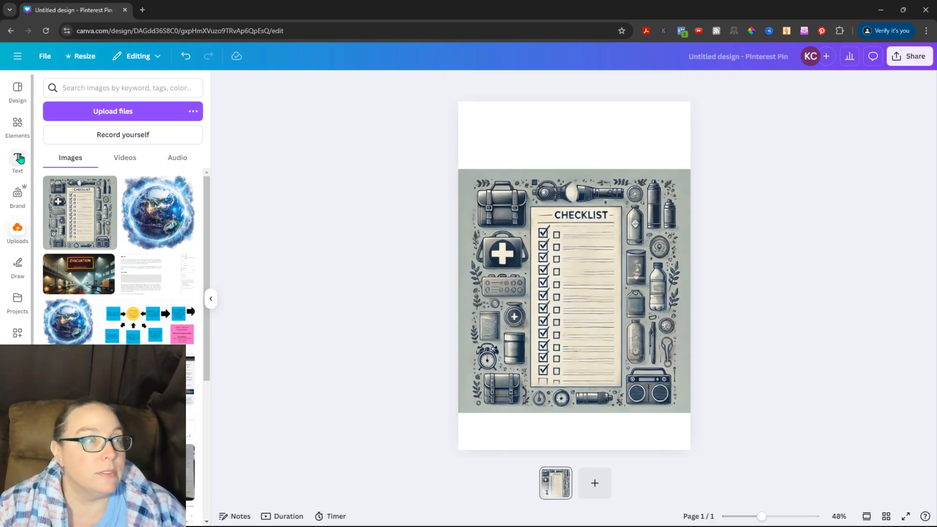
left_click(19, 158)
left_click(132, 114)
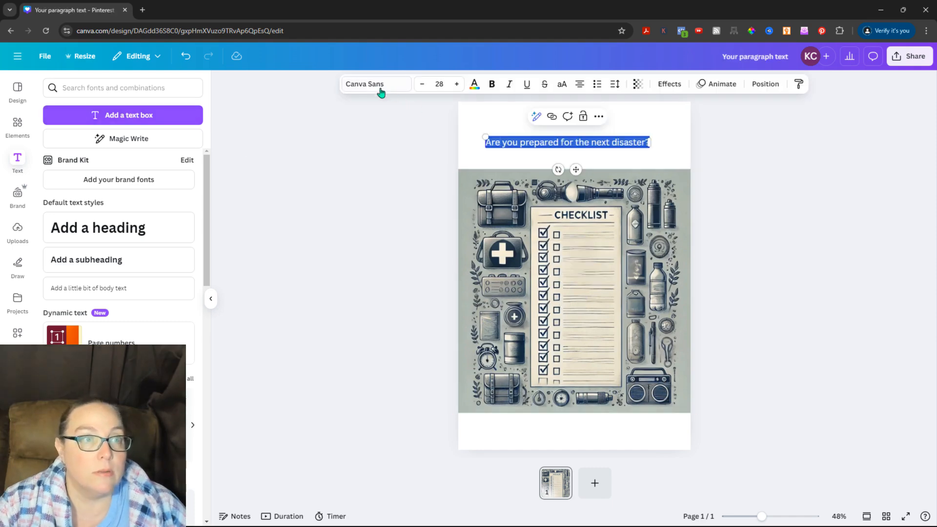
Try the recently used Oilvare Base font on the selected headline text.
left_click(380, 85)
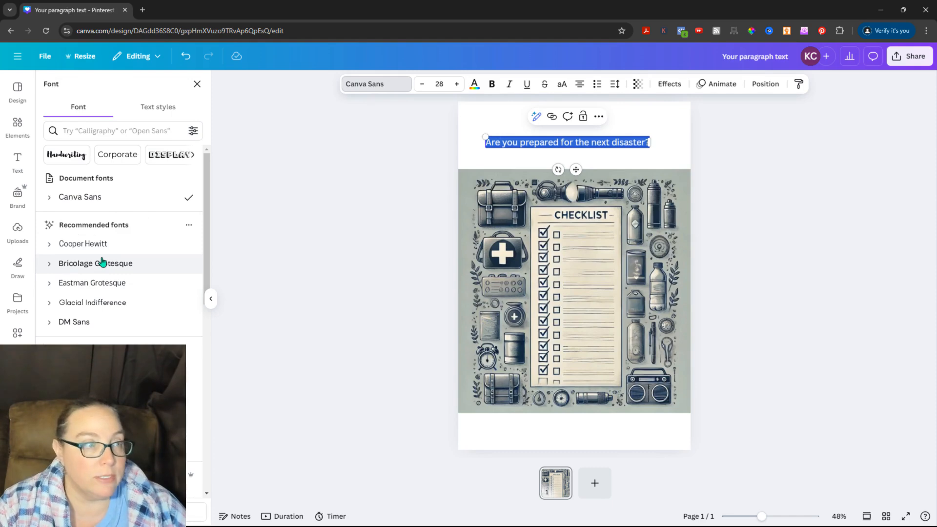
scroll(102, 261, "down", 3)
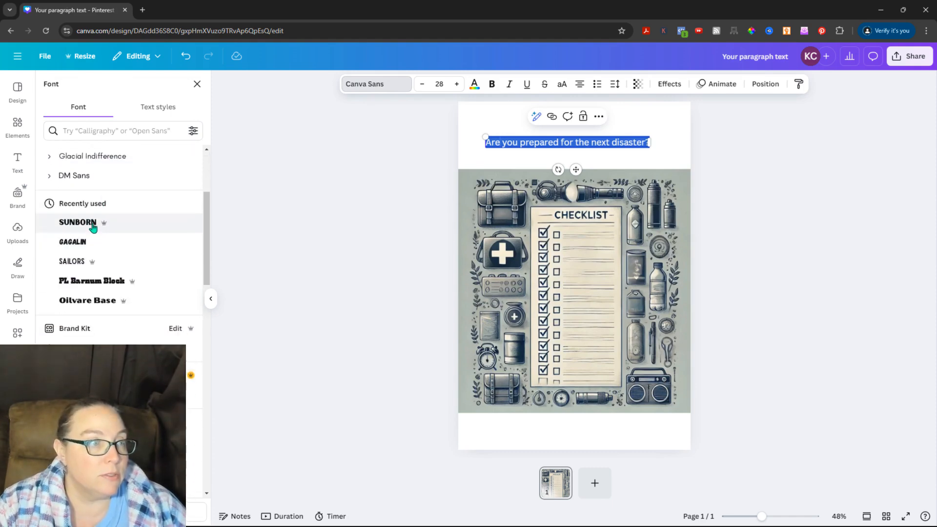
mouse_move(105, 226)
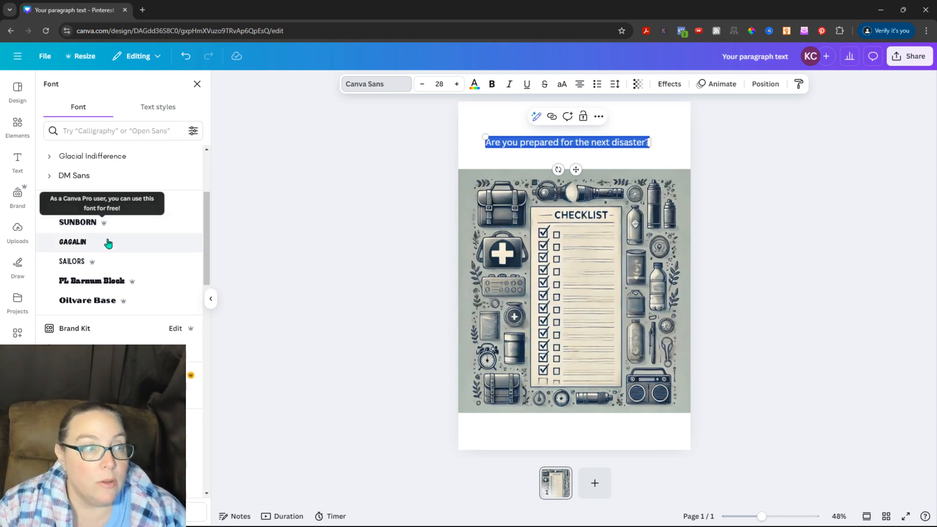
scroll(109, 246, "down", 2)
left_click(96, 208)
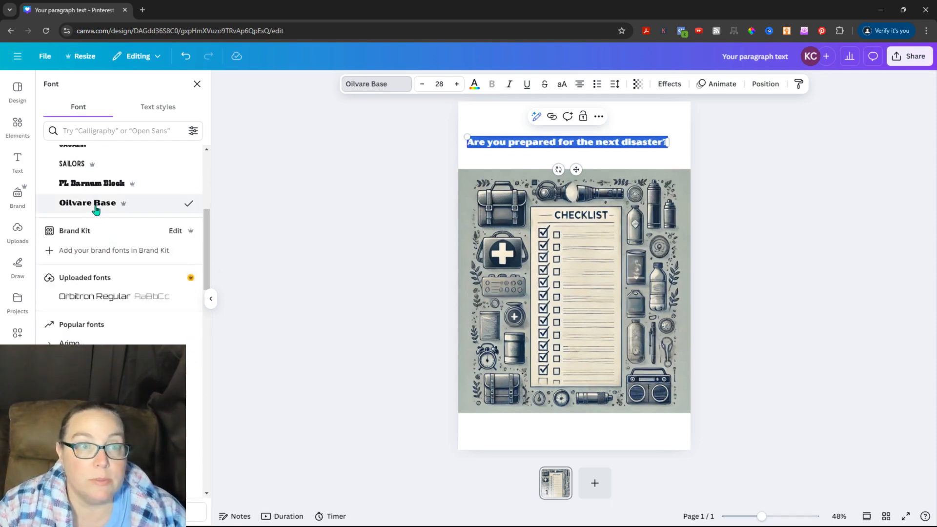
Try Bukhari Script on the headline and change its font to HK Modular.
scroll(101, 256, "down", 4)
scroll(103, 257, "down", 6)
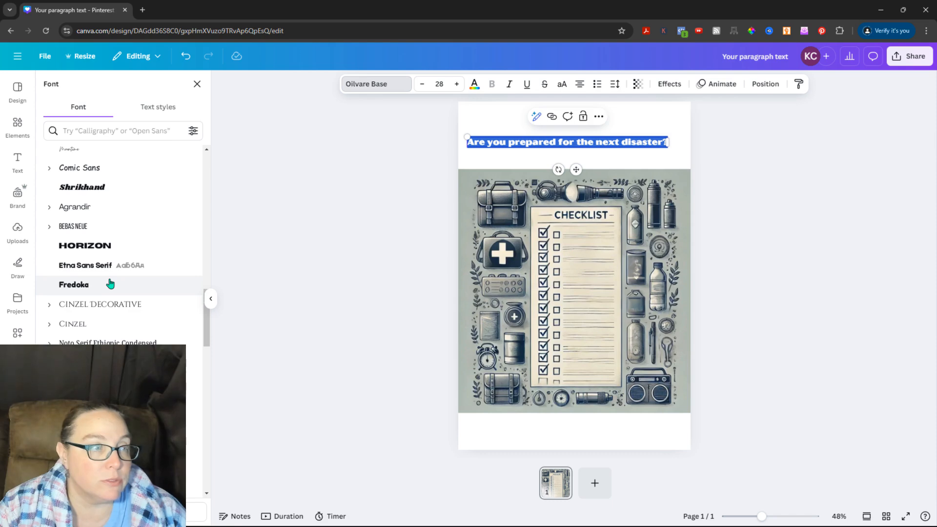
scroll(110, 284, "up", 3)
scroll(110, 284, "down", 4)
scroll(110, 284, "down", 5)
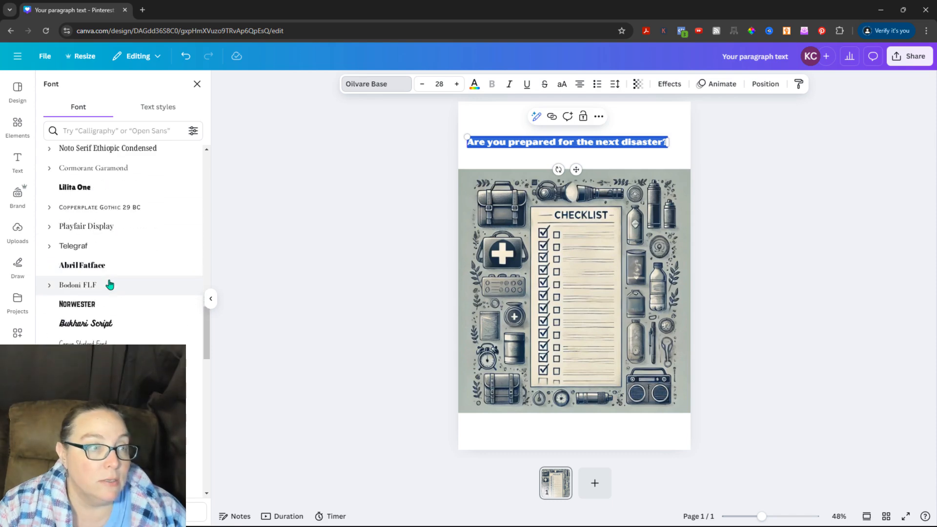
left_click(108, 229)
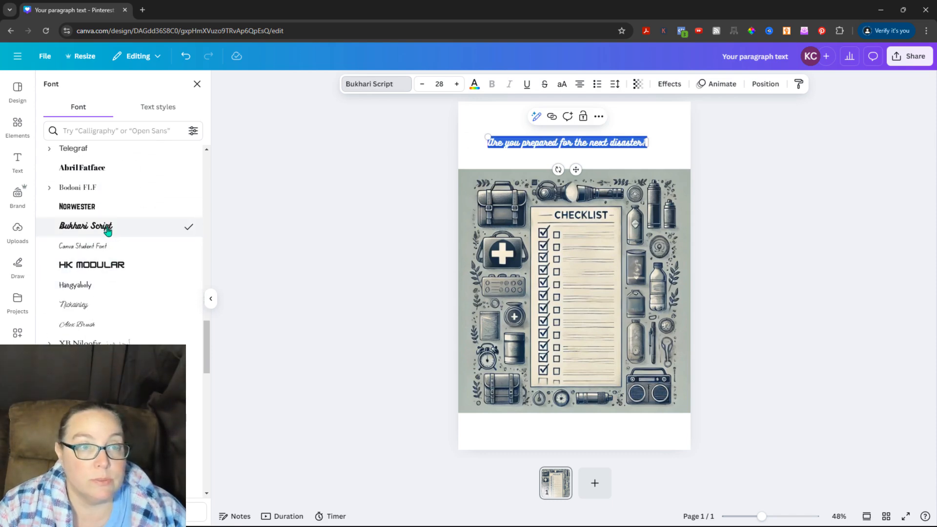
left_click(114, 268)
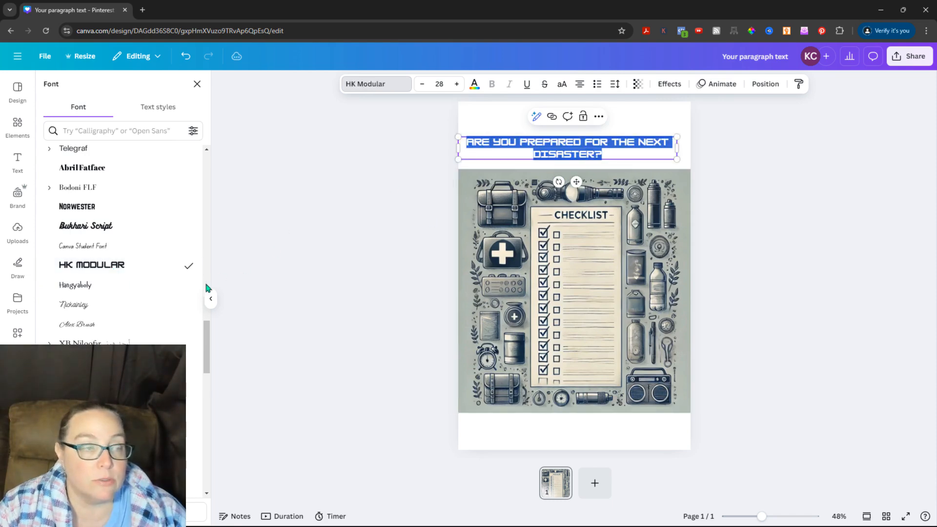
Scale the headline up to font size 31.6 and fit its text box within the page width at the pin's upper edge.
left_click_drag(455, 135, 430, 134)
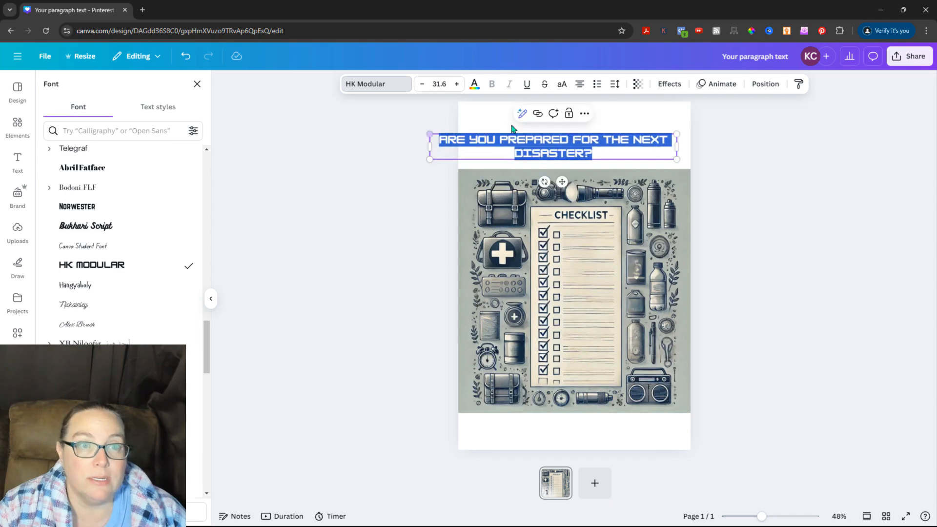
left_click(791, 145)
left_click_drag(605, 149, 629, 115)
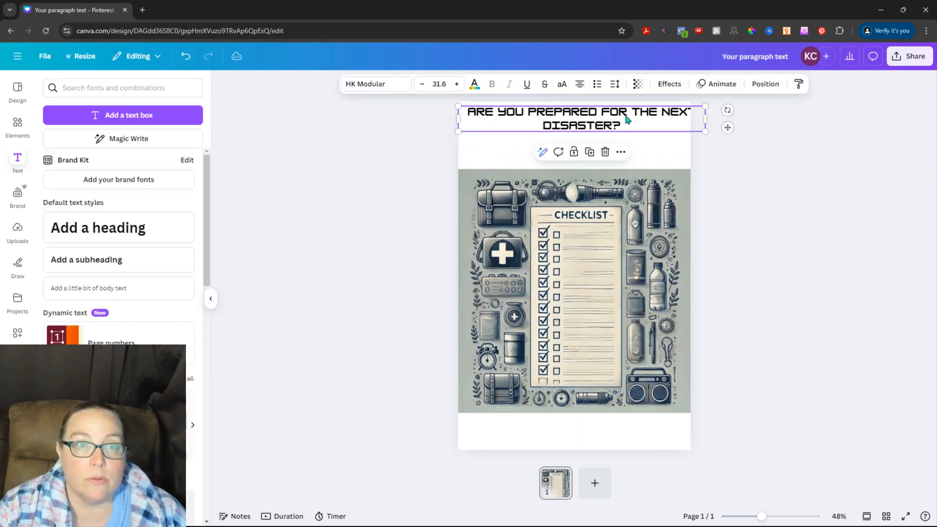
left_click(703, 123)
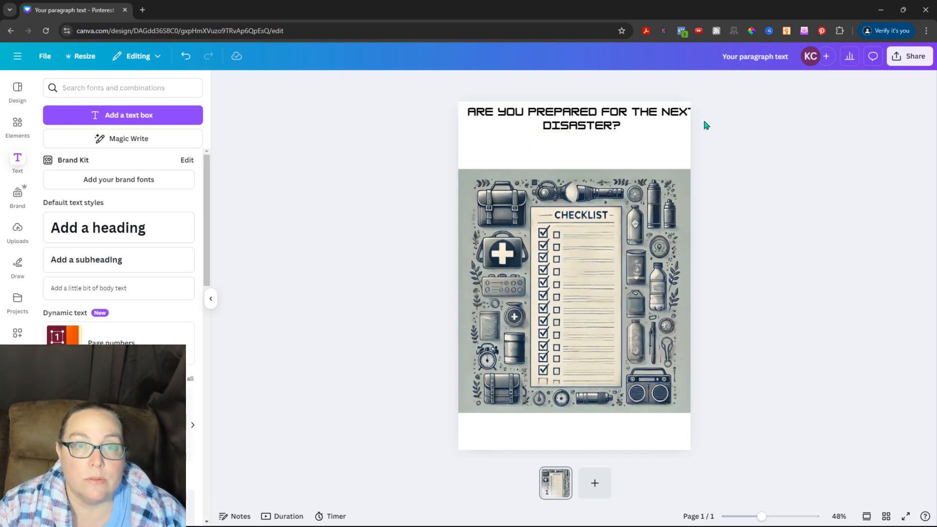
left_click(673, 122)
left_click_drag(705, 119, 686, 120)
Increase the headline's font size to 48.6 so it wraps onto three lines above the checklist image.
double_click(616, 116)
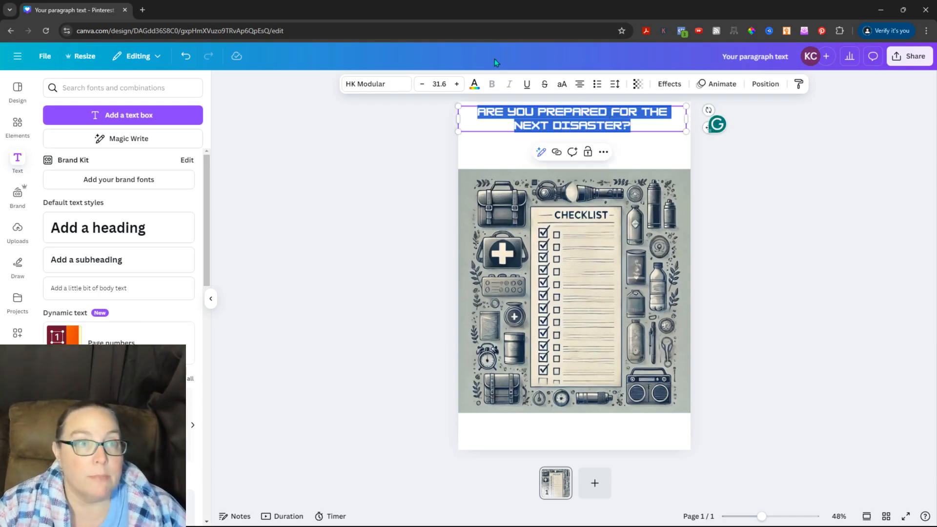
left_click(456, 85)
left_click(456, 85)
left_click(456, 85)
left_click(456, 85)
left_click(457, 84)
left_click(457, 84)
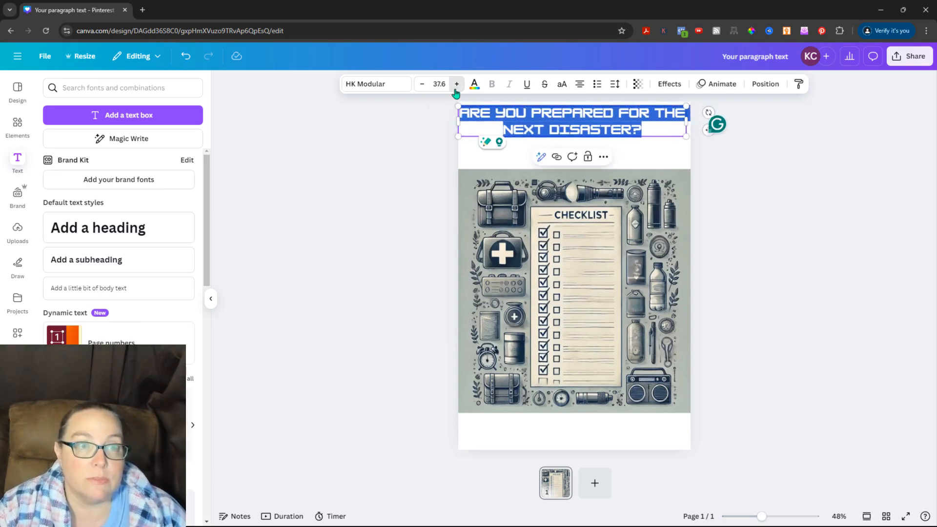
left_click(457, 84)
left_click(456, 84)
left_click(456, 84)
left_click(456, 83)
left_click(456, 84)
left_click(457, 84)
left_click(457, 84)
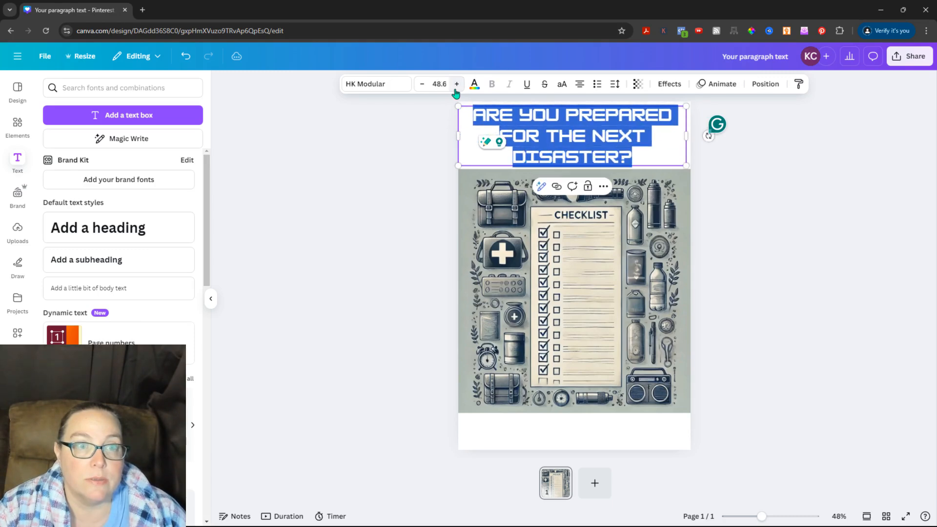
left_click(414, 130)
Center the headline across the pin and move the checklist image up directly beneath it.
left_click_drag(534, 141, 537, 136)
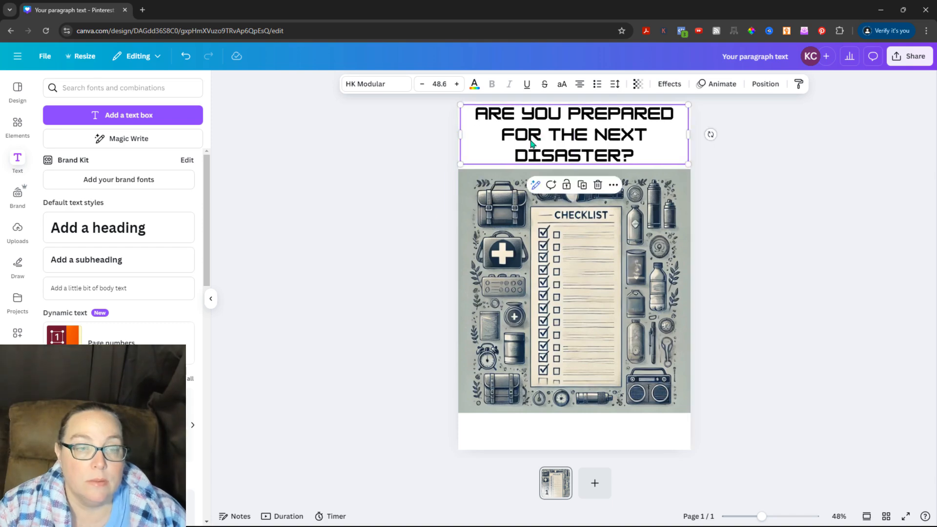
left_click_drag(559, 283, 565, 273)
left_click(325, 239)
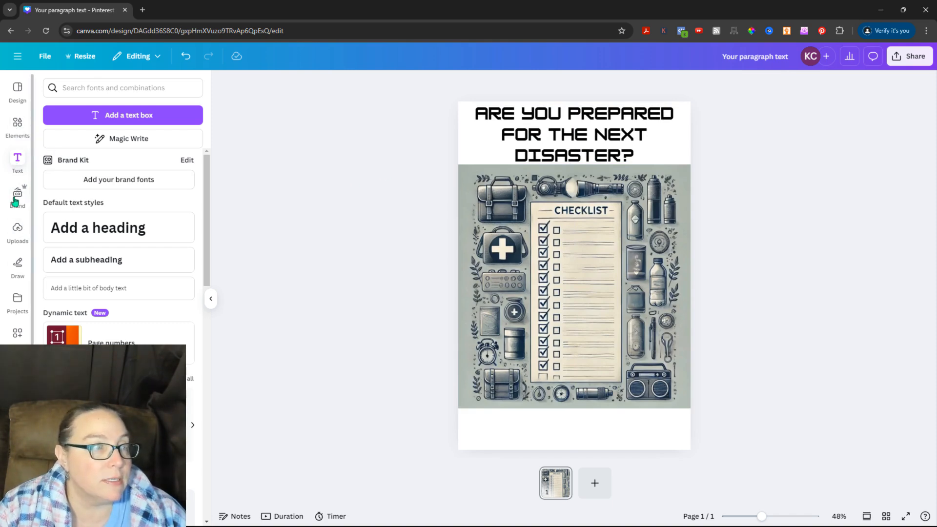
Open the Eason Disaster Prep Logo design in a new Canva tab and select both its globe and lettering.
left_click(143, 10)
type("canva")
key("Return")
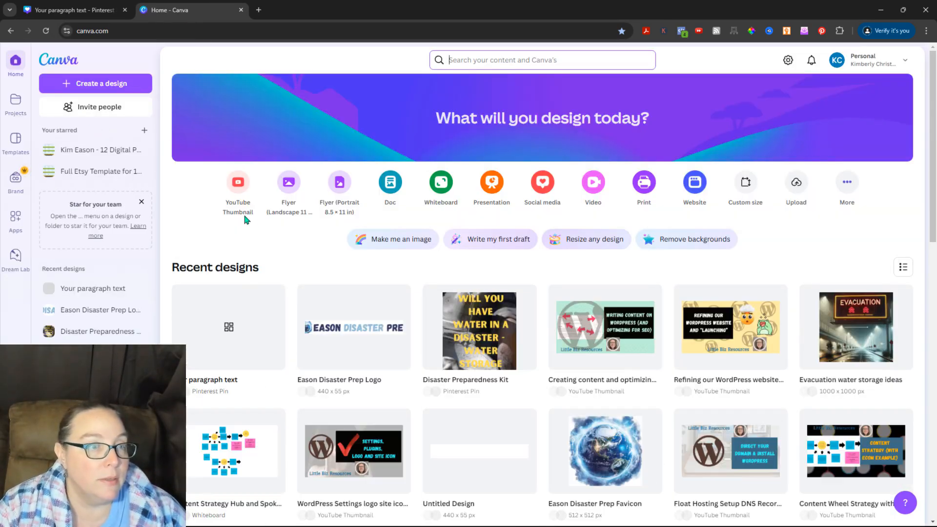
left_click(370, 353)
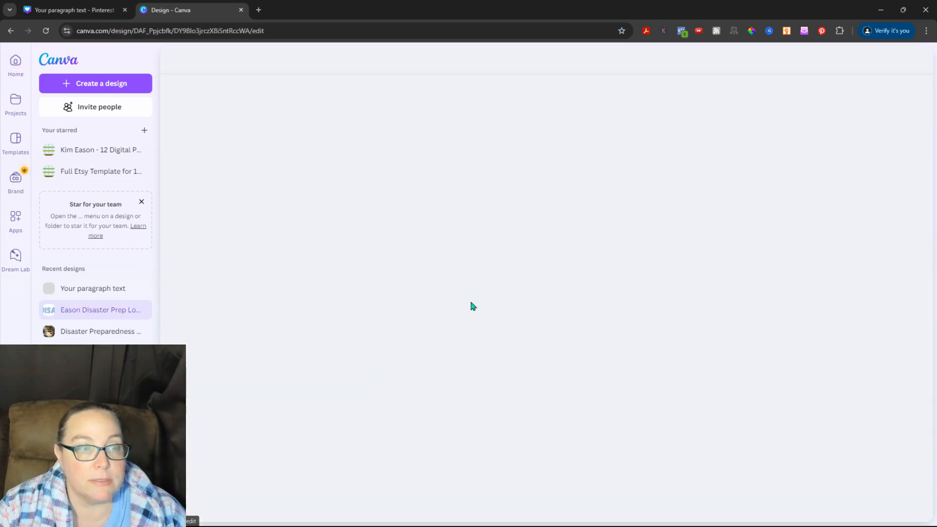
left_click(227, 287)
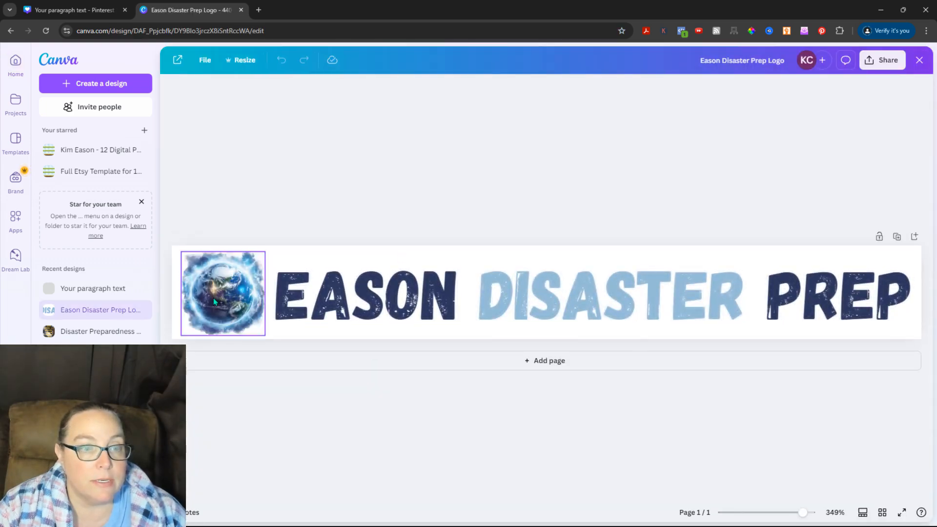
left_click(427, 312, "shift")
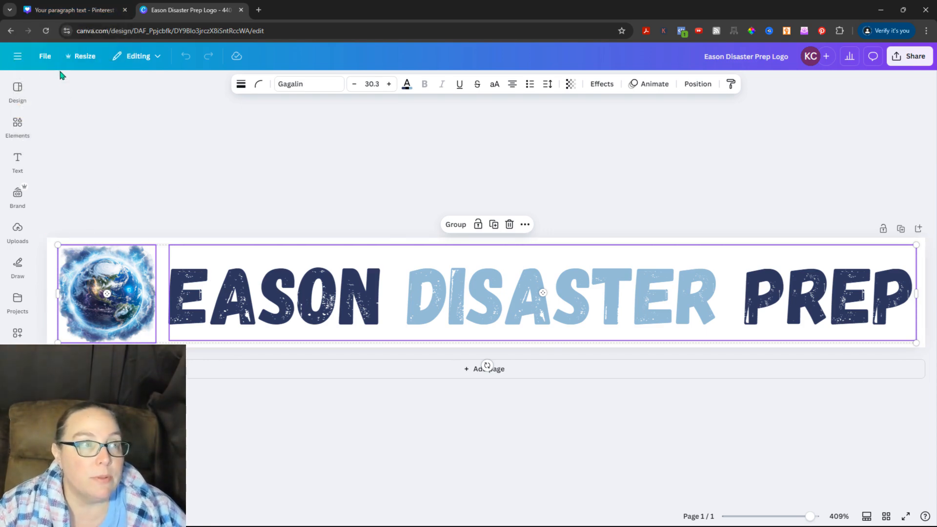
left_click(61, 11)
left_click(507, 434)
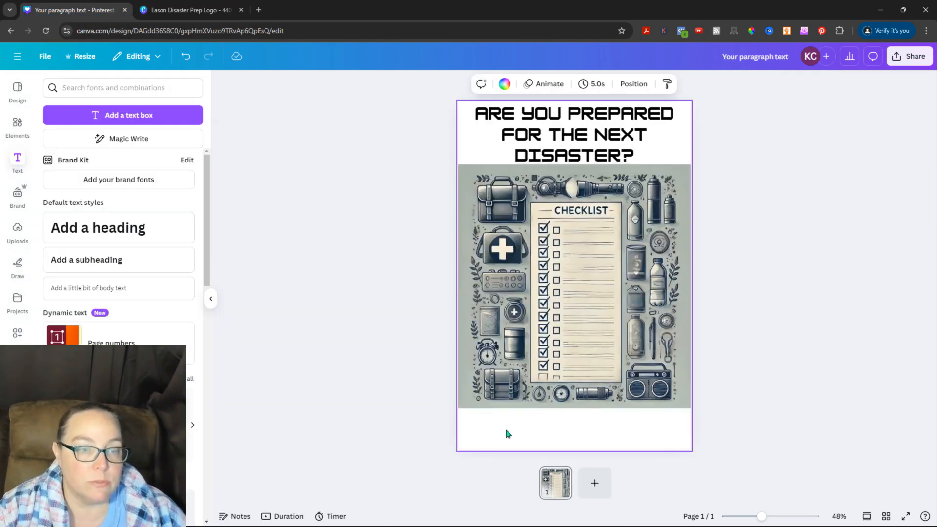
key("ctrl+v")
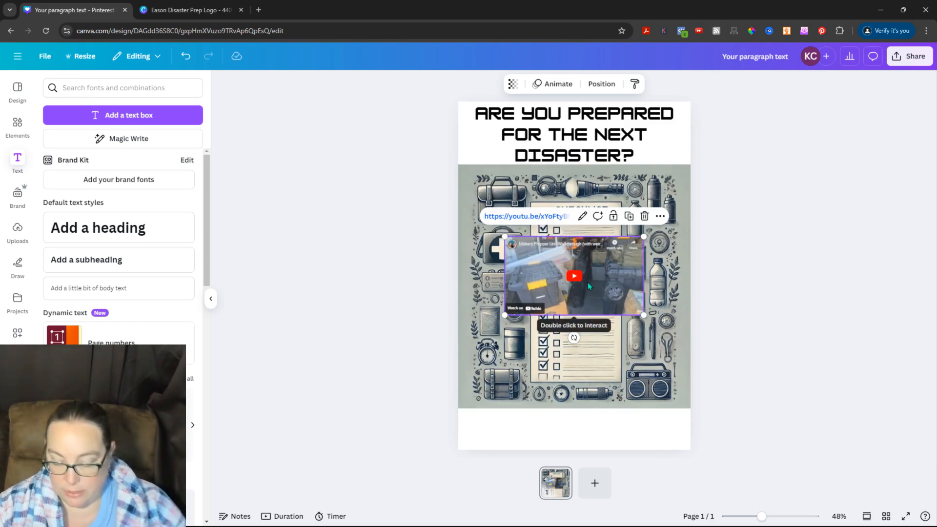
key("Delete")
Copy the globe and lettering from the logo design and place them in the blank band below the pin's checklist image.
left_click(190, 9)
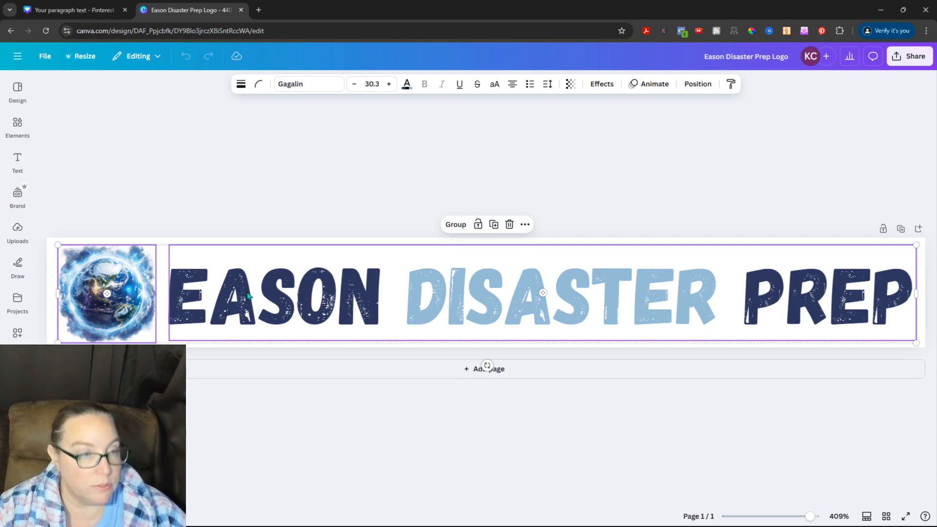
left_click(73, 9)
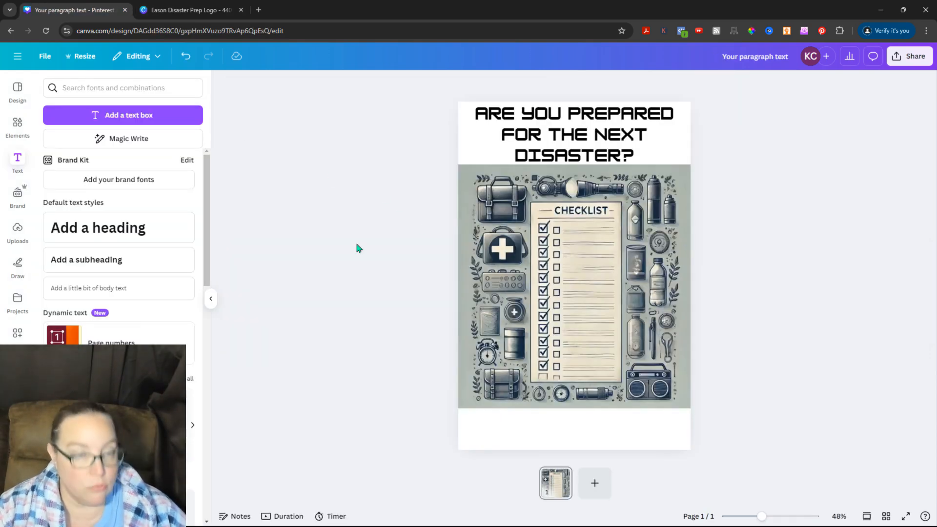
key("ctrl+v")
left_click_drag(502, 139, 512, 447)
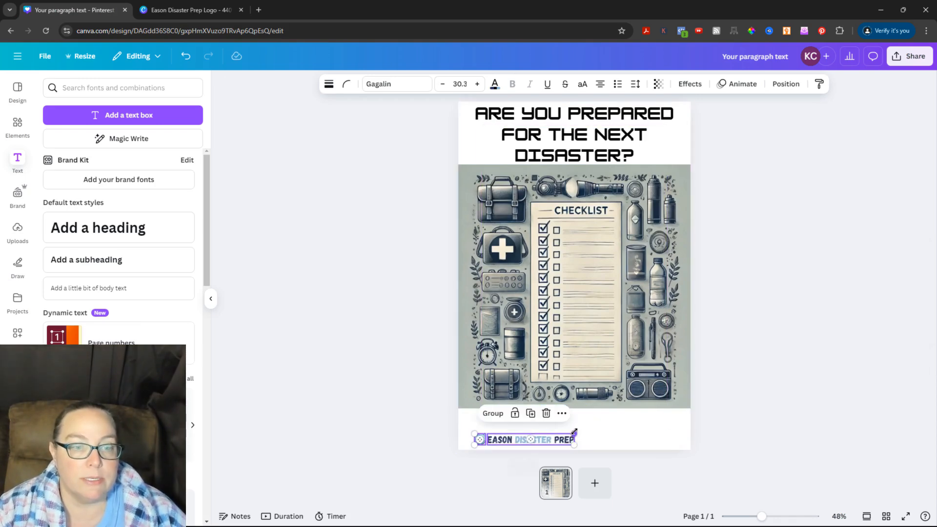
Enlarge the pasted logo to nearly the pin's full width, with lettering at size 69.1, and close the logo design.
mouse_move(575, 431)
left_mouse_down()
mouse_move(691, 407)
mouse_move(565, 426)
left_mouse_up()
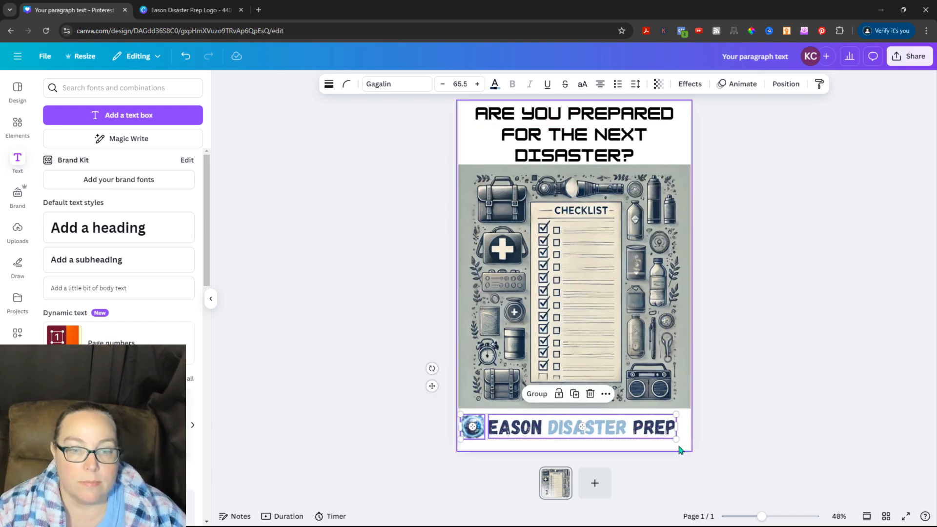
left_click_drag(676, 441, 687, 448)
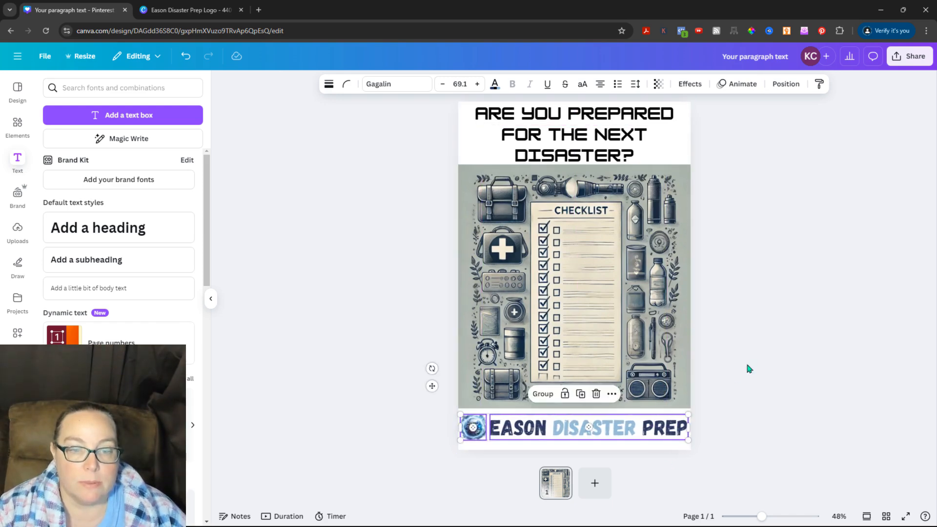
left_click(749, 368)
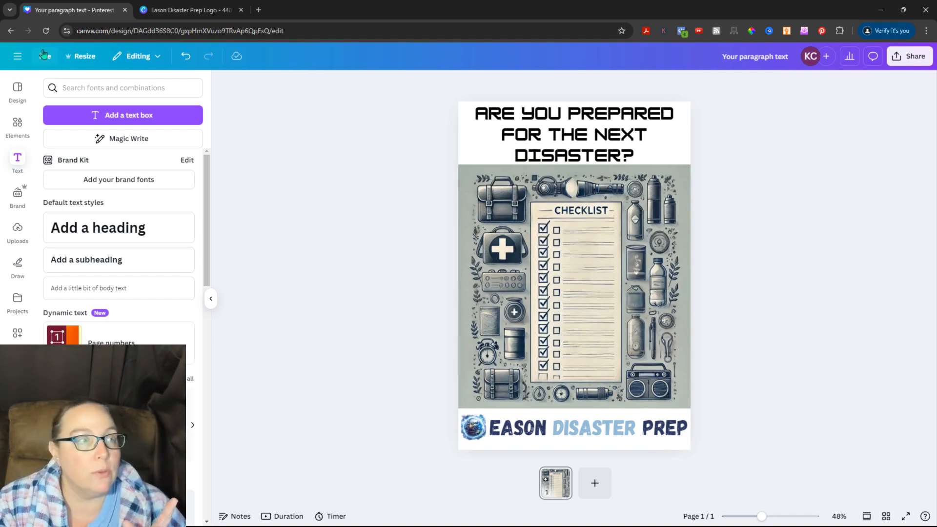
left_click(192, 8)
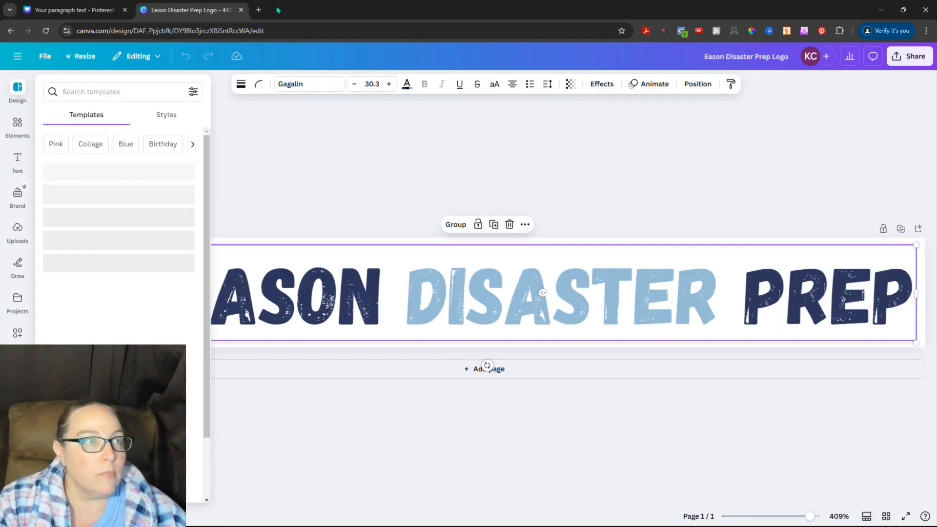
left_click(240, 10)
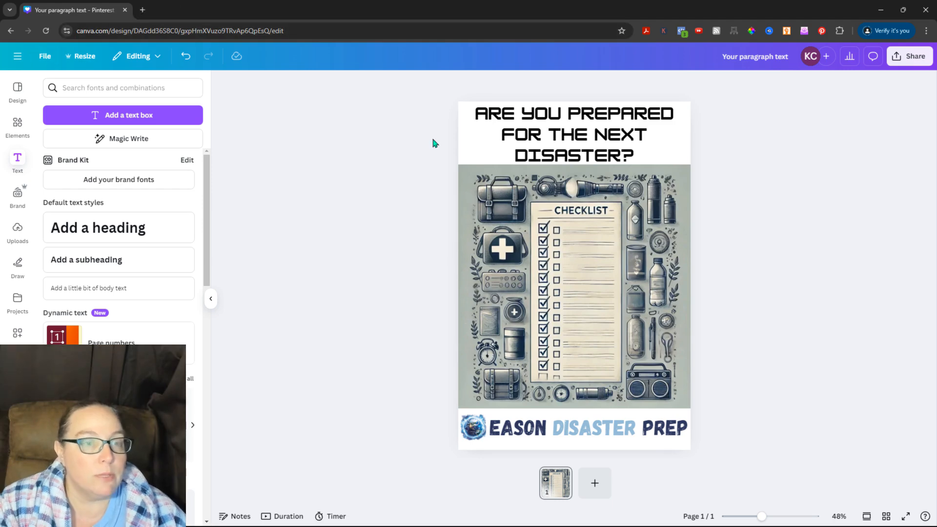
Rename the pin design as "Eason Disaster Prep Kit Checklist".
left_click(772, 56)
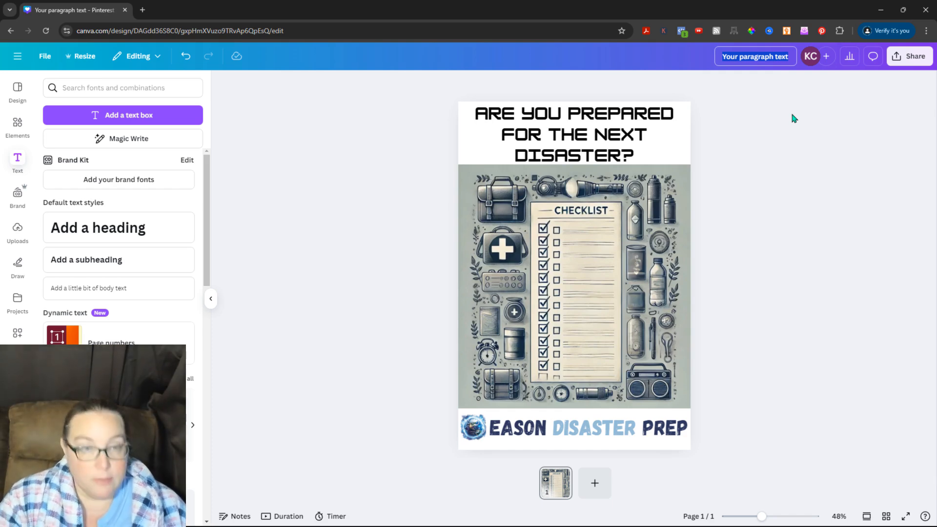
type("Eason Disa")
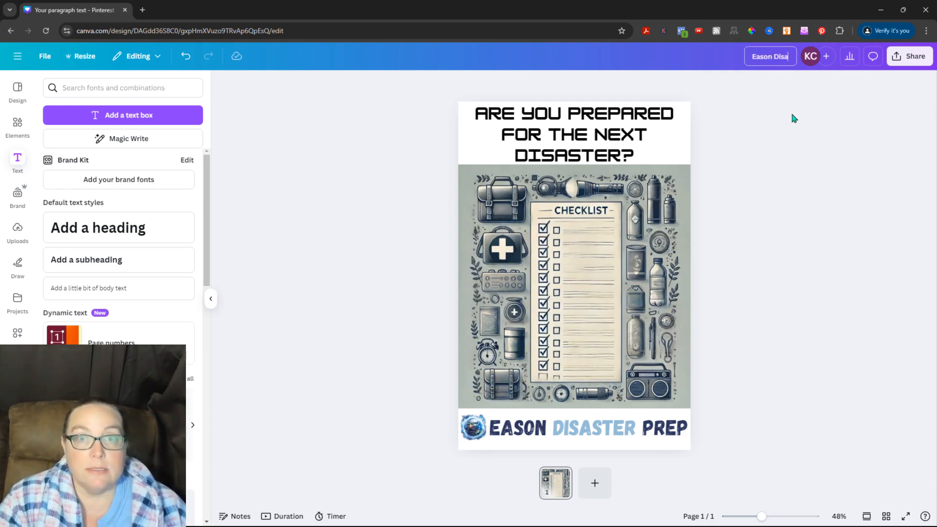
type("ster Prep Disa")
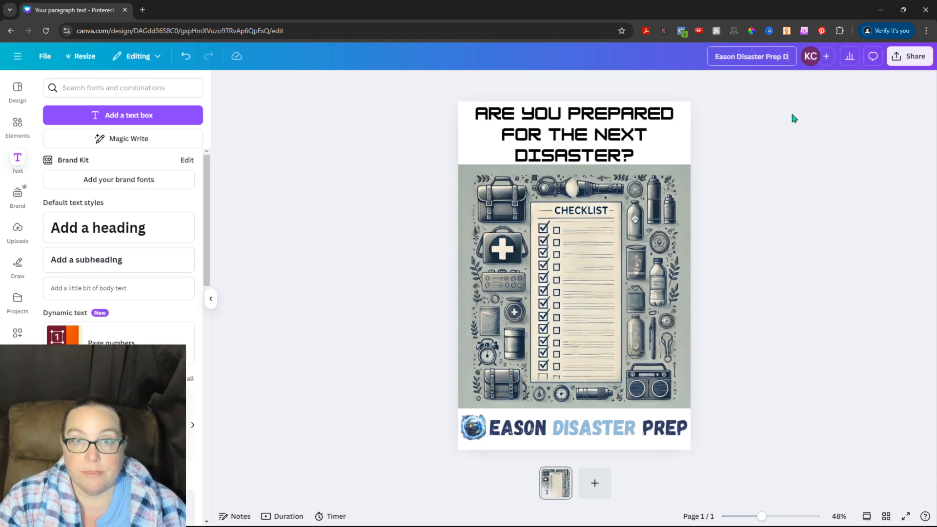
key("BackSpace")
key("BackSpace")
key("BackSpace")
key("BackSpace")
type("Che")
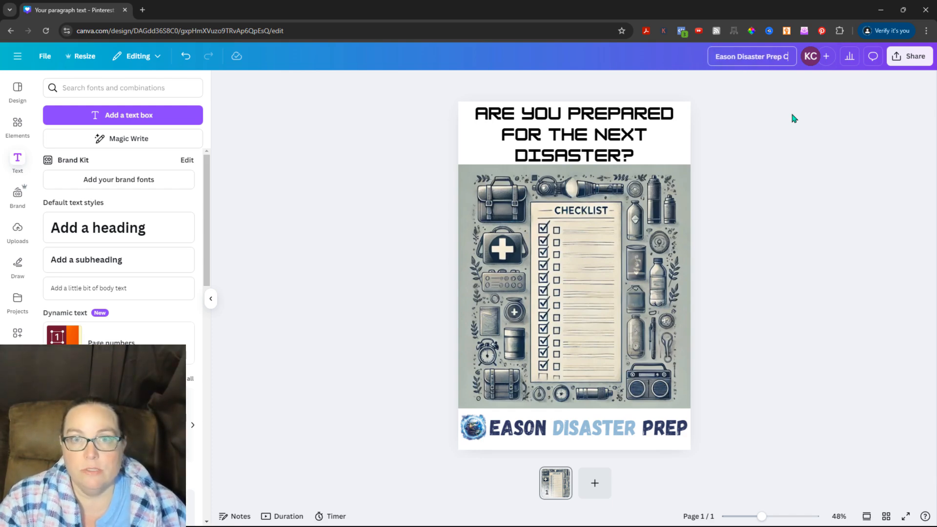
key("BackSpace")
key("BackSpace")
key("BackSpace")
type("Kit")
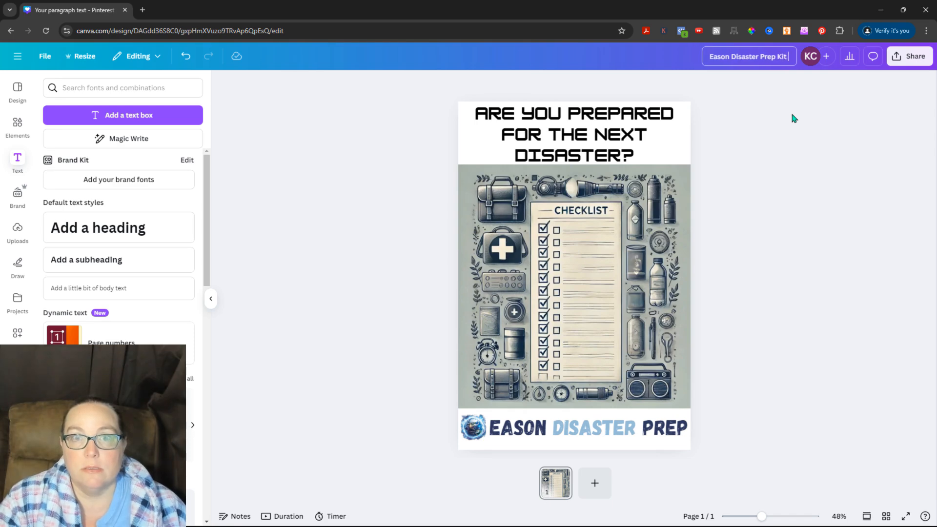
type(" Checklist")
key("Return")
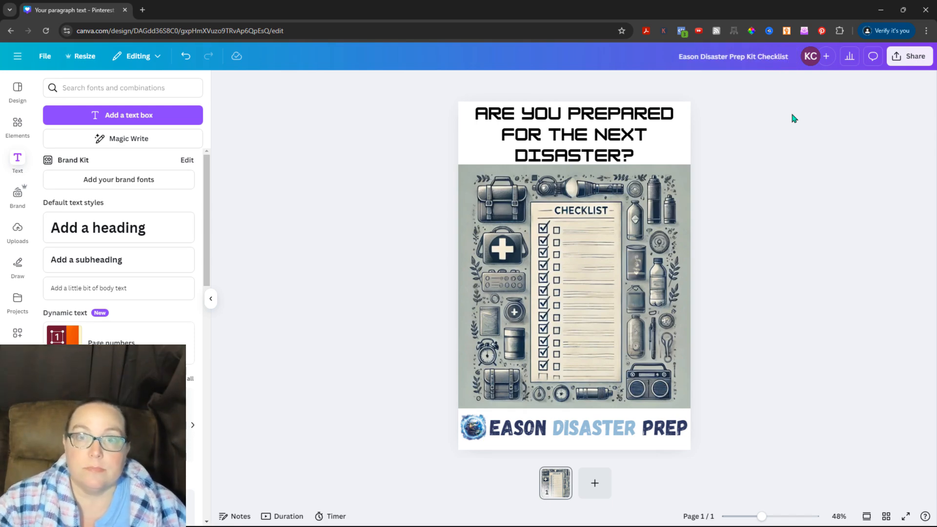
Download the pin as a JPG at size 1 and quality 80, and close the design to return to the Canva home page.
left_click(897, 59)
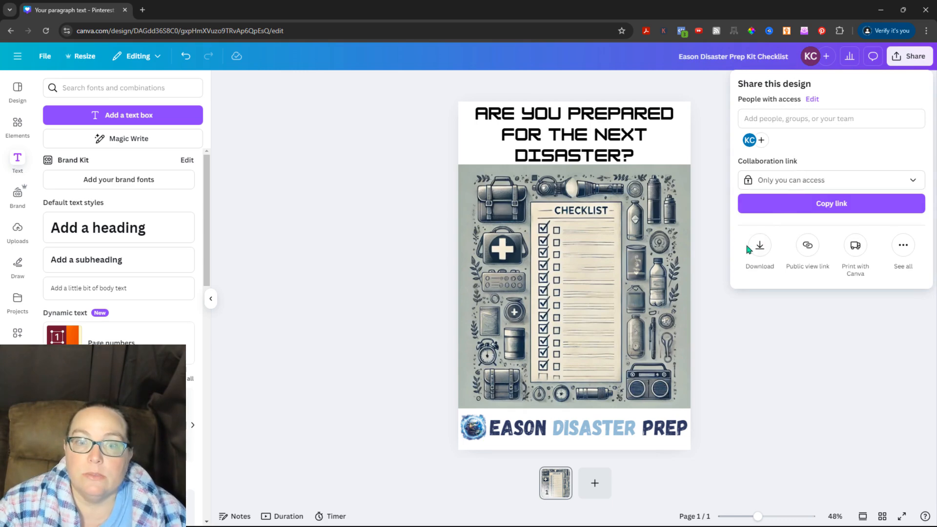
left_click(758, 245)
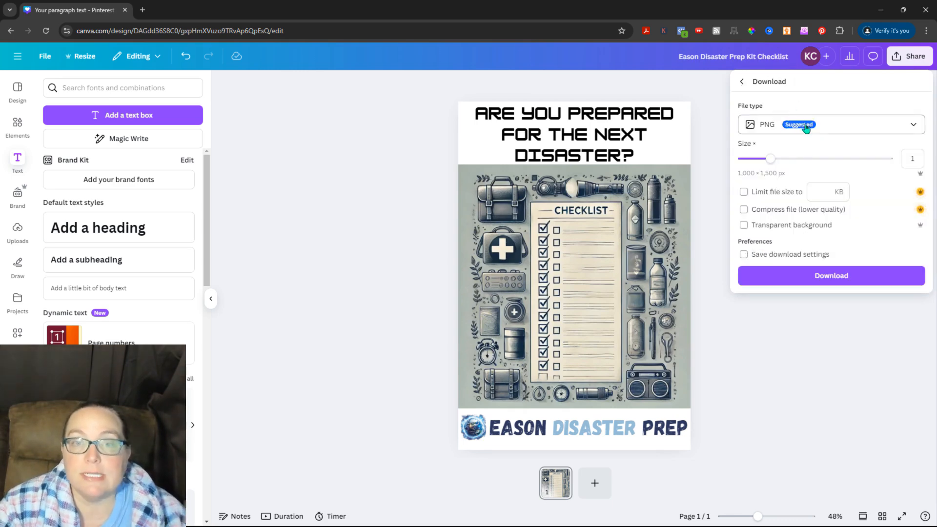
left_click(835, 130)
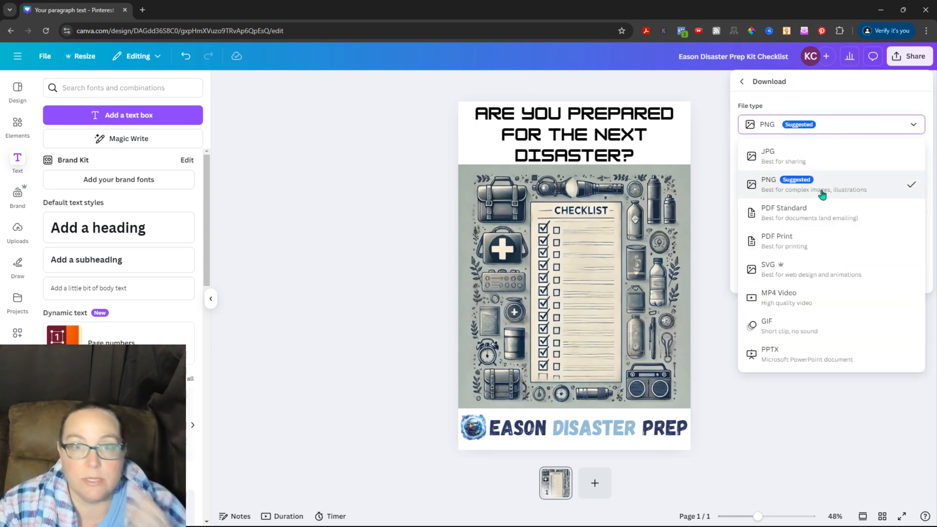
left_click(820, 156)
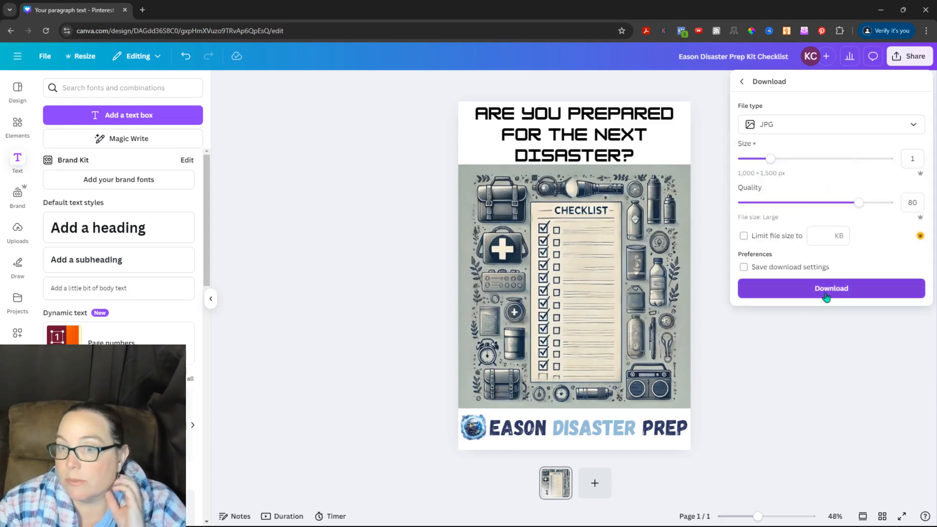
left_click(825, 293)
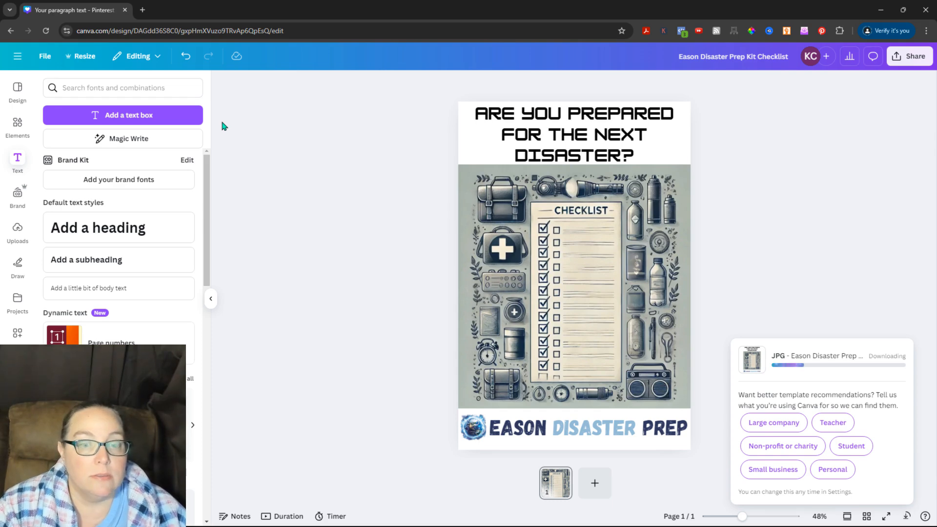
left_click(17, 56)
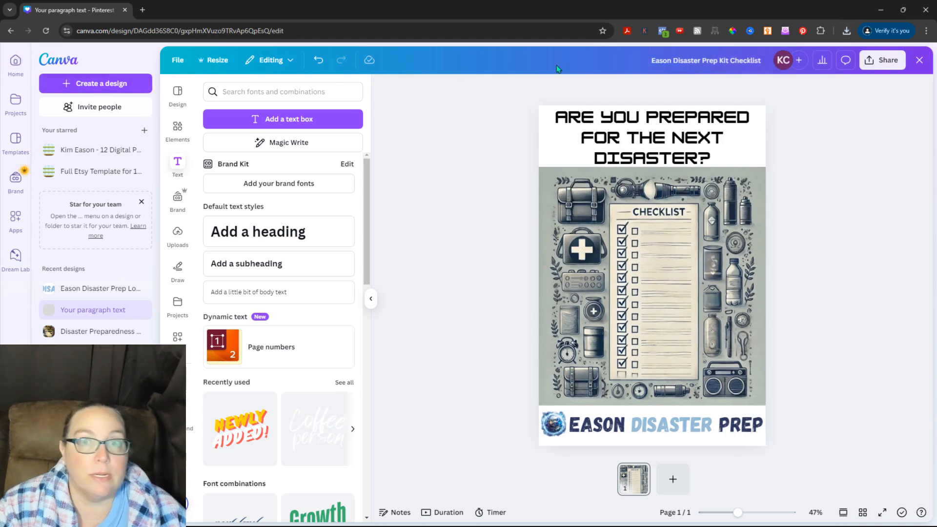
left_click(919, 59)
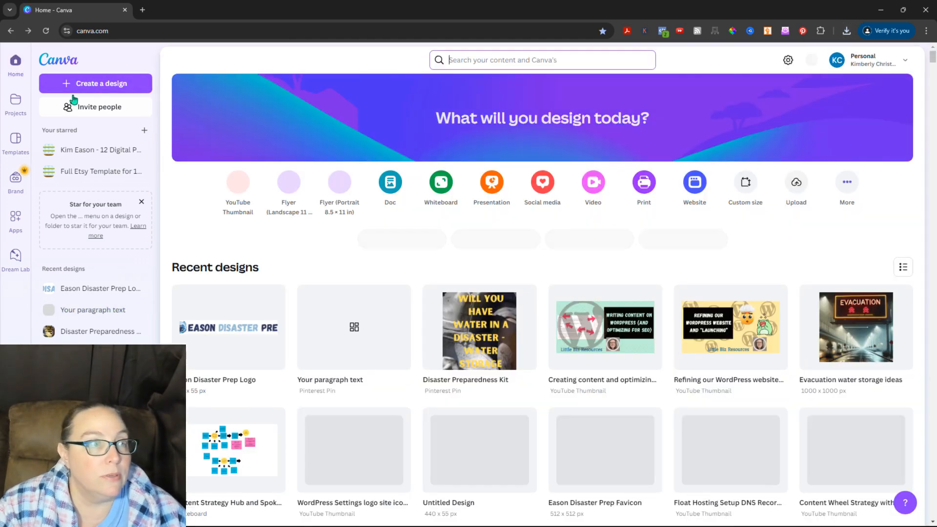
Create a new 1000 × 1500 px Pinterest Pin design and add the uploaded 12.2-second faucet video to it.
left_click(75, 84)
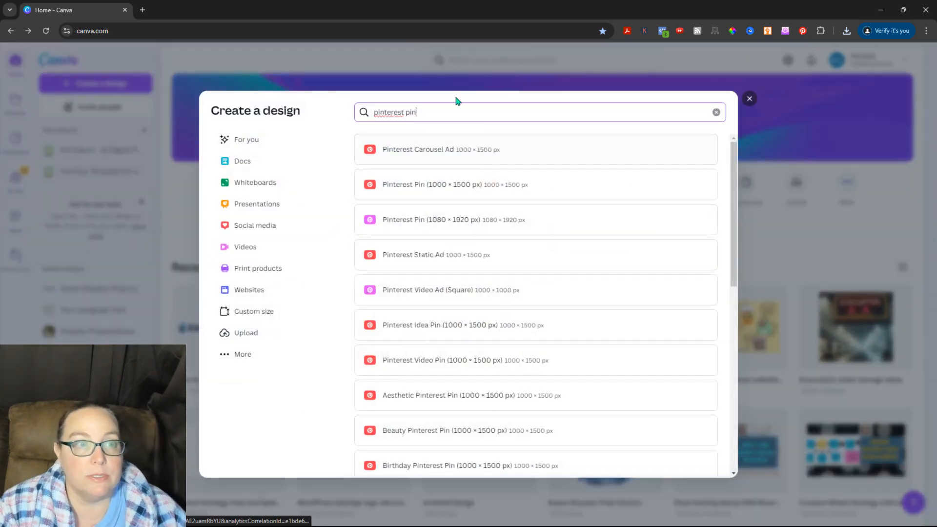
left_click(549, 190)
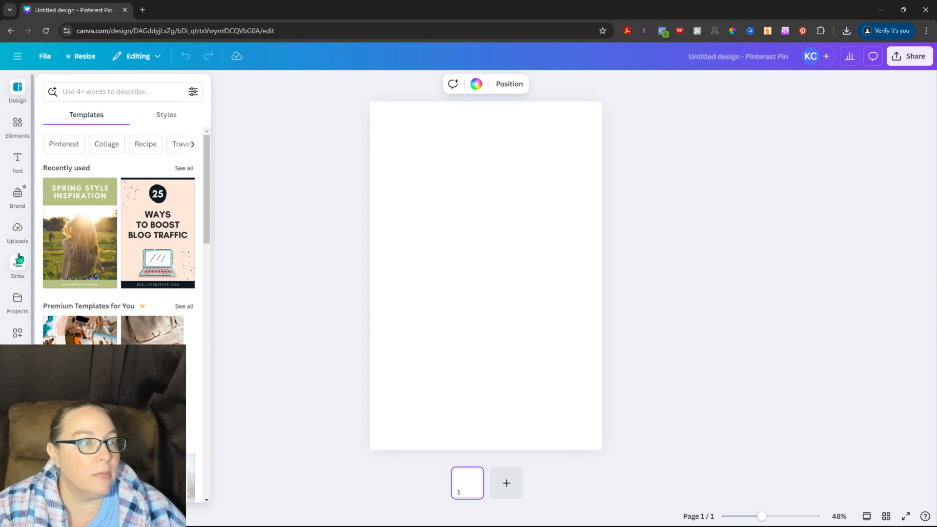
left_click(18, 230)
left_click(123, 157)
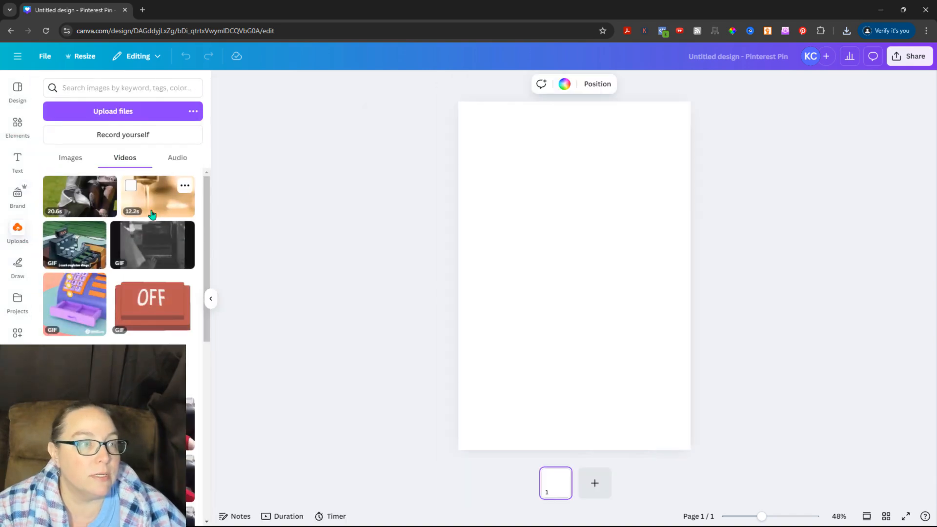
left_click(151, 208)
Enlarge the faucet video to cover the whole pin and shift it so the water stream sits near the centre.
left_click_drag(547, 230, 523, 108)
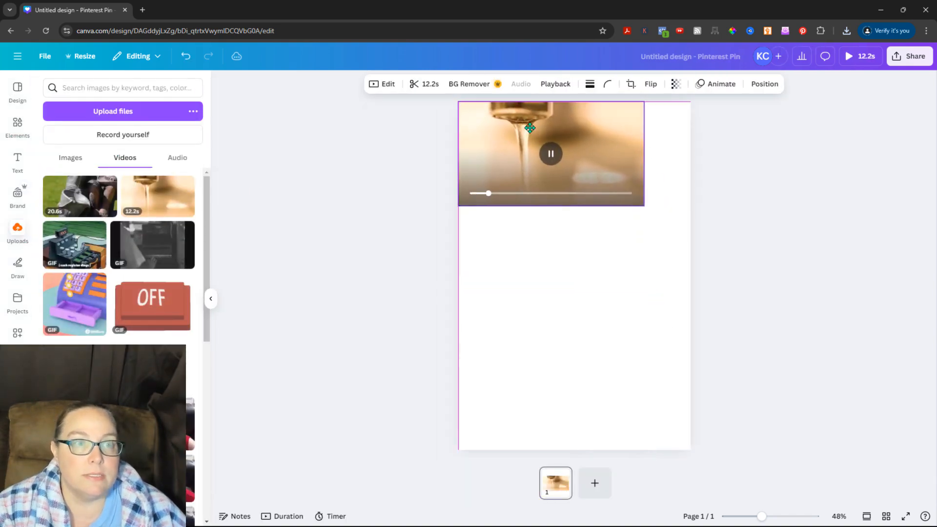
left_click_drag(644, 205, 934, 525)
left_click_drag(853, 376, 765, 372)
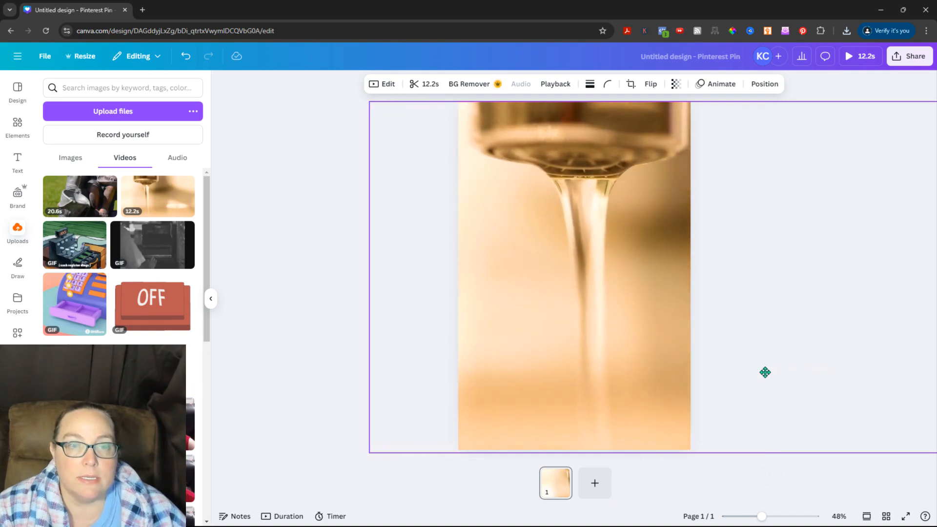
left_click(299, 230)
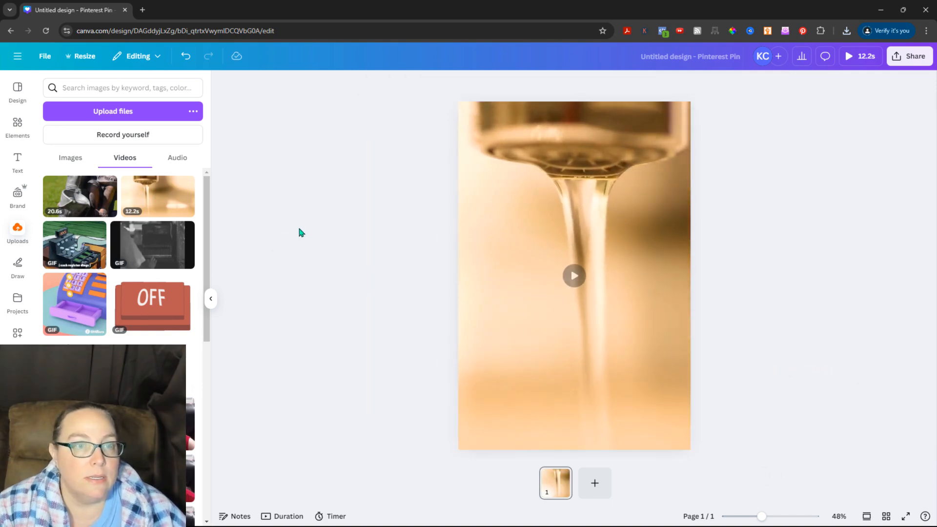
Add a text box reading "Will You Have Water When Disaster Strikes? Get Your Water Storage Disaster Kit Tips!" with a blank line between the sentences.
left_click(17, 162)
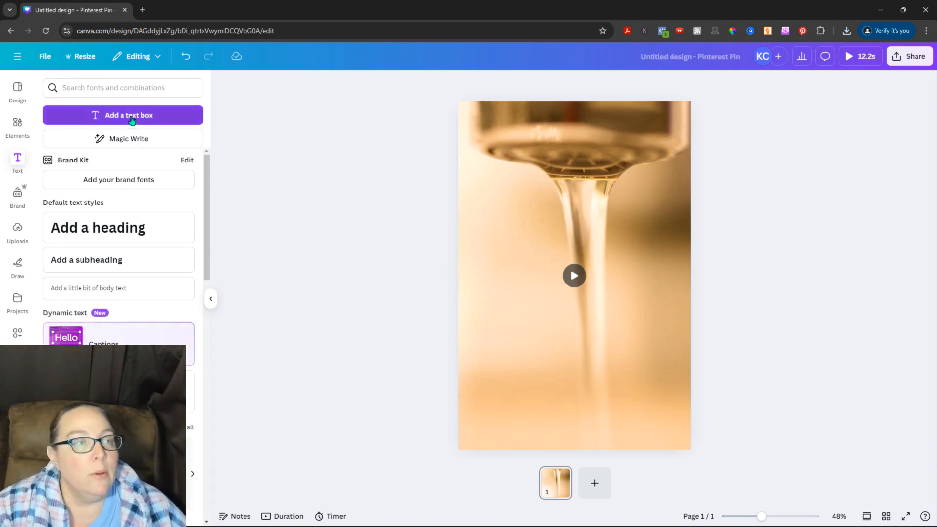
left_click(123, 114)
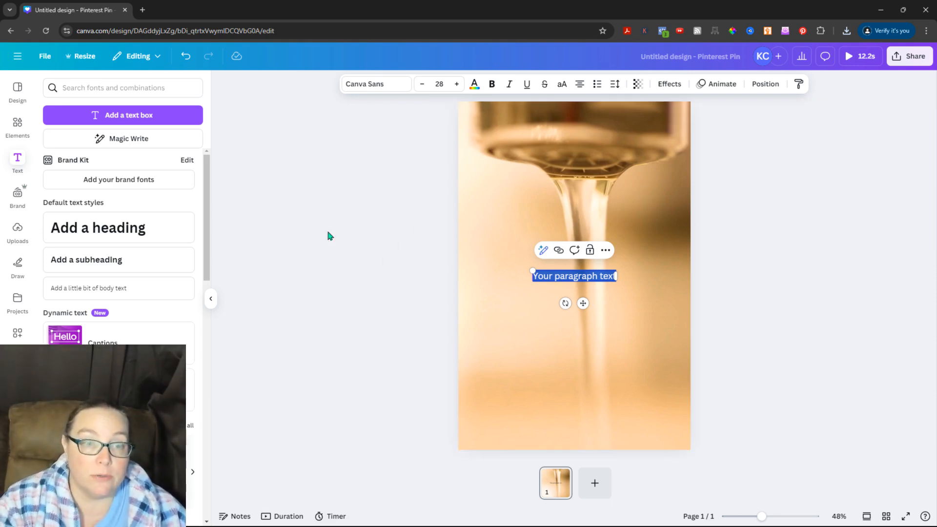
type("Will You Have Water When Disaster Strikes?  Get Your Water Storage Disaster Kit Tips!")
Set all of the pin text in the Oilvare Base font and enlarge it to size 38.
key("ctrl+a")
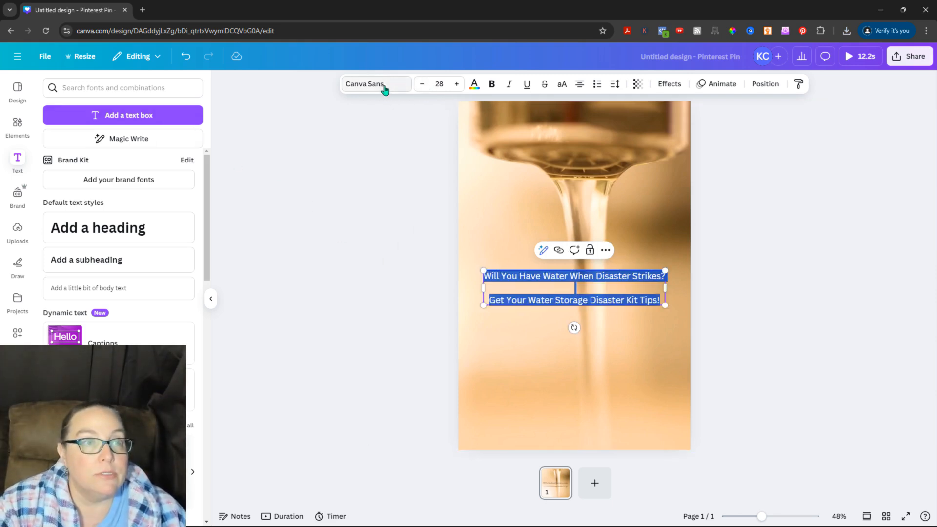
left_click(364, 83)
scroll(143, 258, "down", 3)
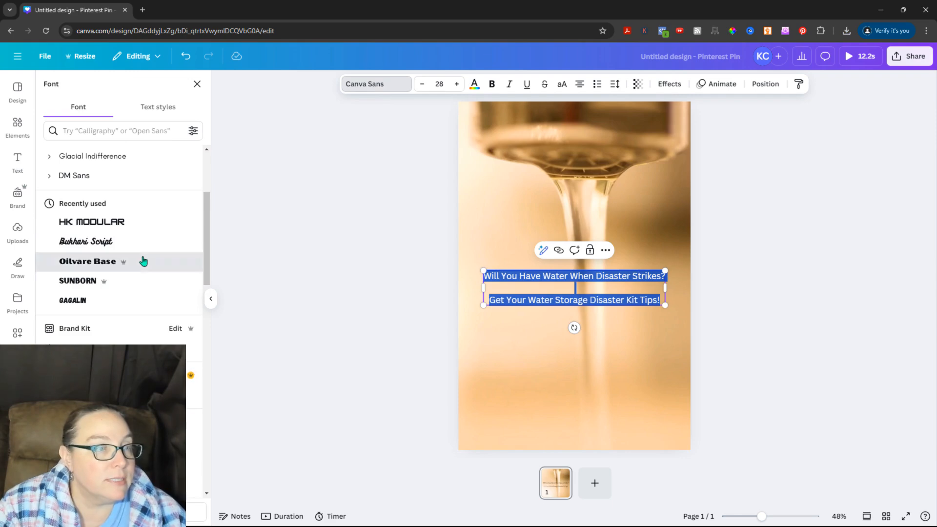
left_click(143, 262)
left_click(457, 83)
left_click(456, 84)
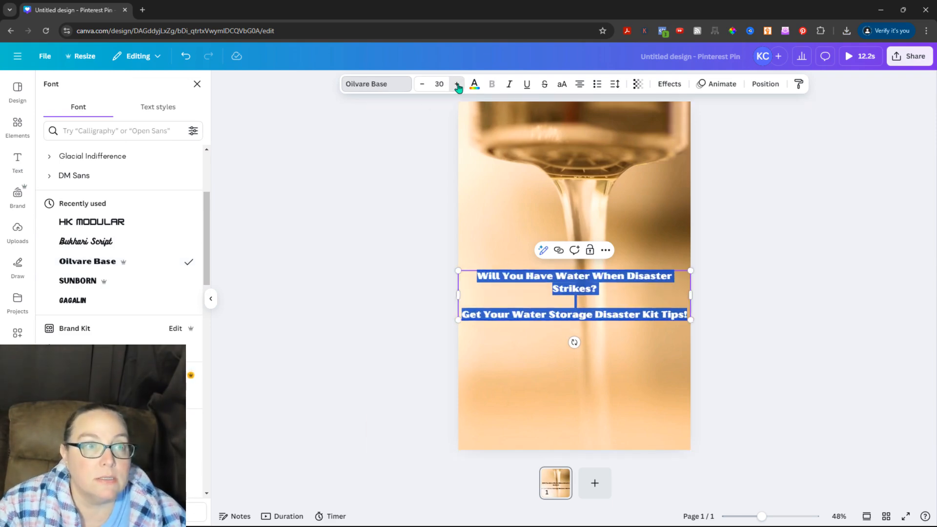
left_click(457, 84)
left_click(457, 84)
left_click(457, 84)
left_click(457, 84)
left_click(457, 84)
left_click(457, 84)
left_click(457, 84)
left_click(457, 84)
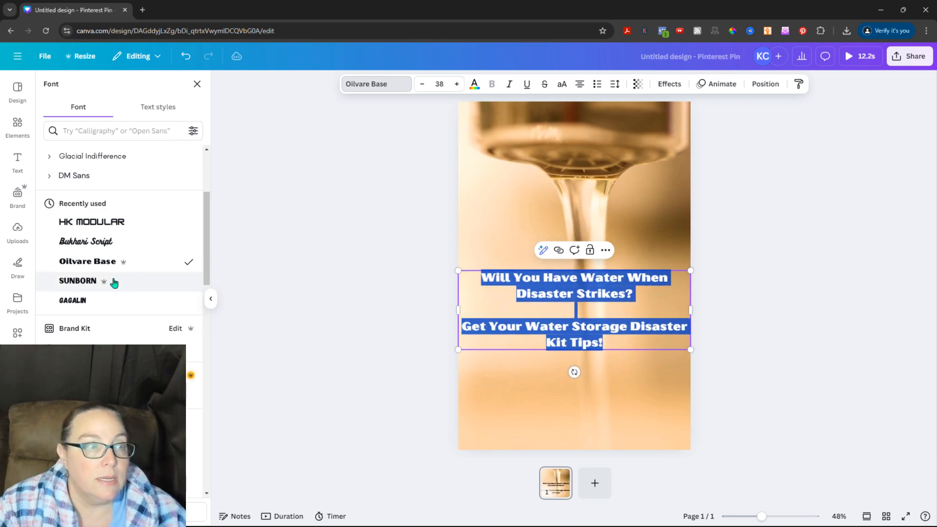
Change the pin text's font to Sunborn and enlarge it to size 65.
left_click(81, 284)
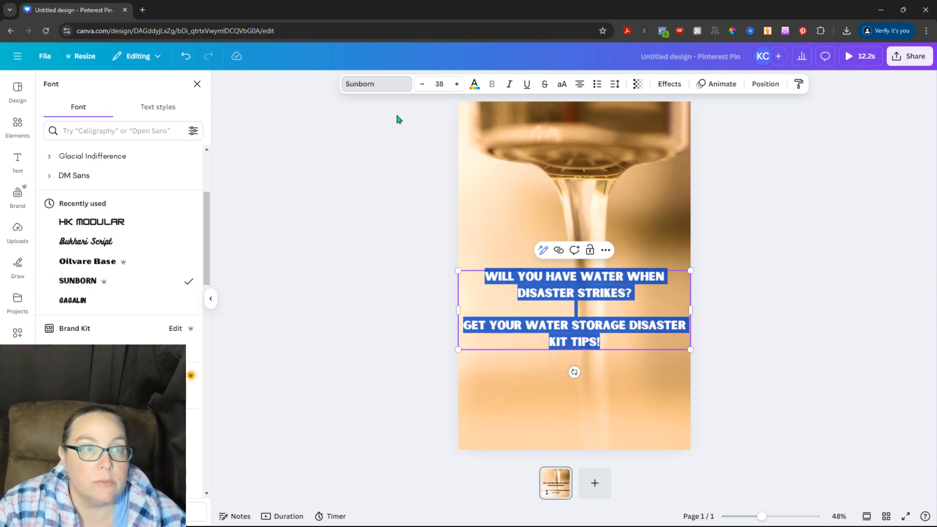
left_click(457, 84)
left_click(457, 84)
left_click(457, 84)
left_click(457, 84)
left_click(457, 84)
left_click(456, 84)
left_click(457, 84)
left_click(457, 84)
left_click(456, 84)
left_click(456, 84)
left_click(457, 84)
left_click(456, 84)
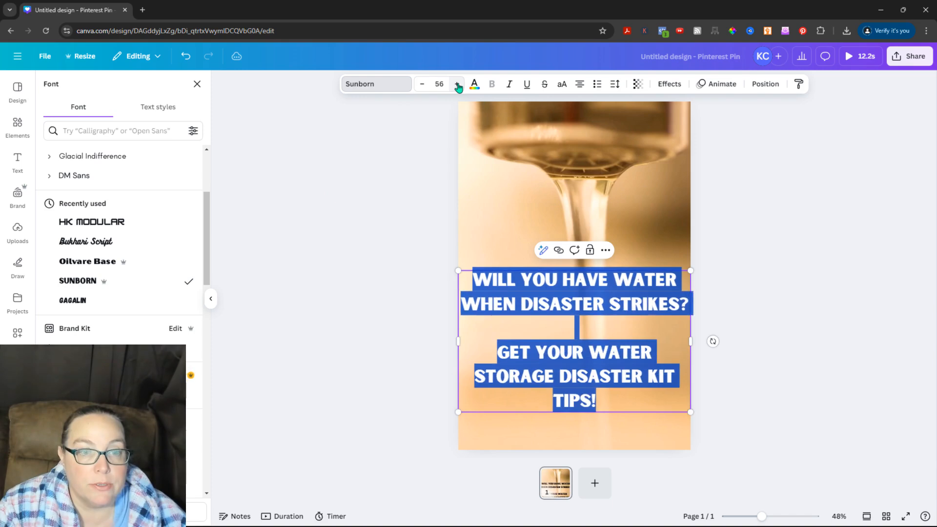
left_click(457, 84)
left_click(457, 84)
left_click(457, 84)
left_click(457, 84)
key("Escape")
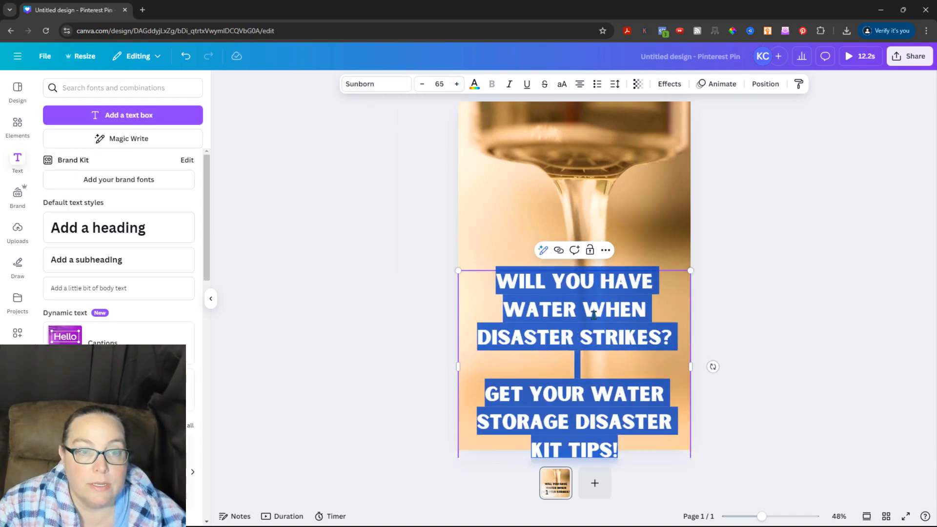
Move the text block up so that it starts just below the faucet's rim.
key("Escape")
left_click_drag(586, 297, 587, 151)
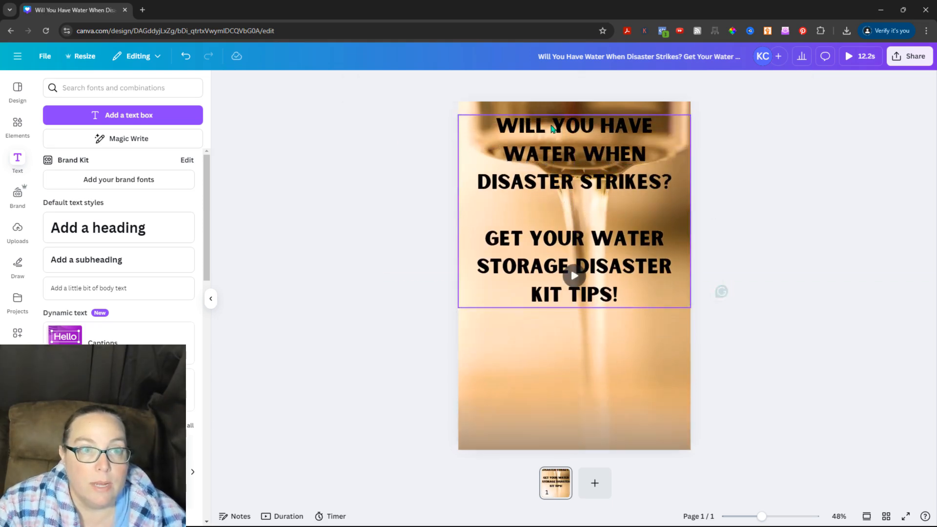
left_click_drag(561, 128, 560, 181)
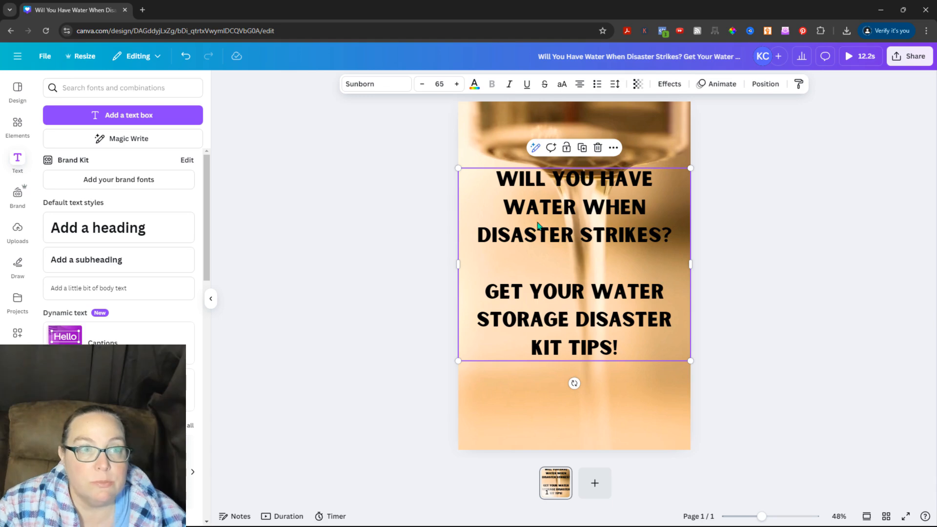
Try pink, purple, teal and lighter blue on the pin text, and settle on dark blue.
left_click(474, 84)
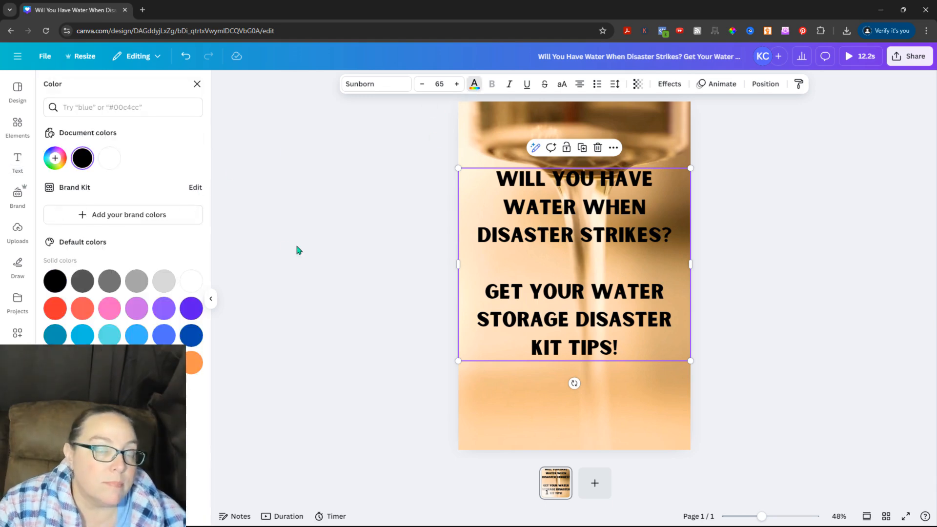
left_click(110, 309)
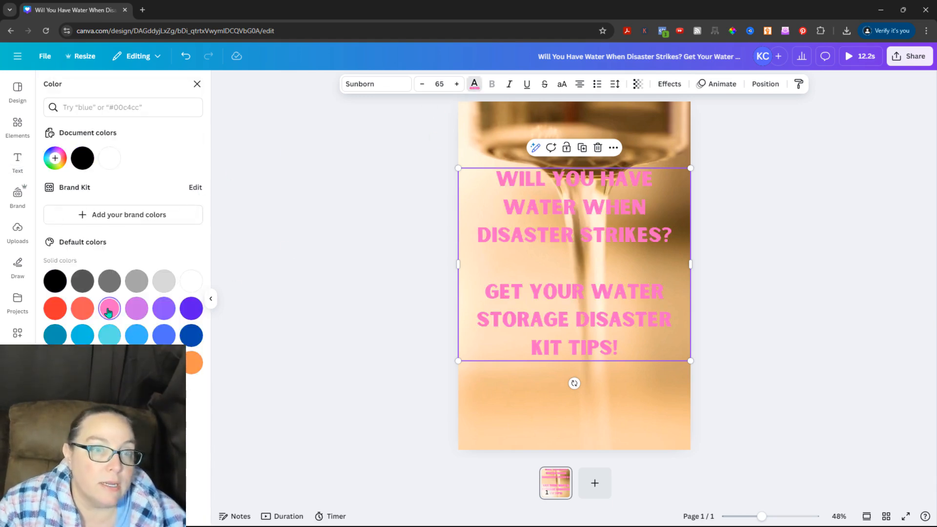
left_click(164, 310)
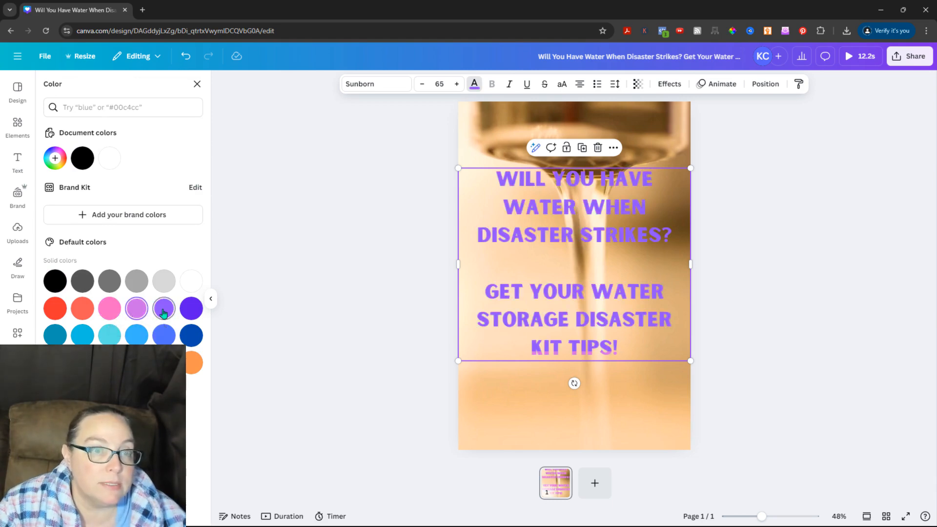
left_click(192, 309)
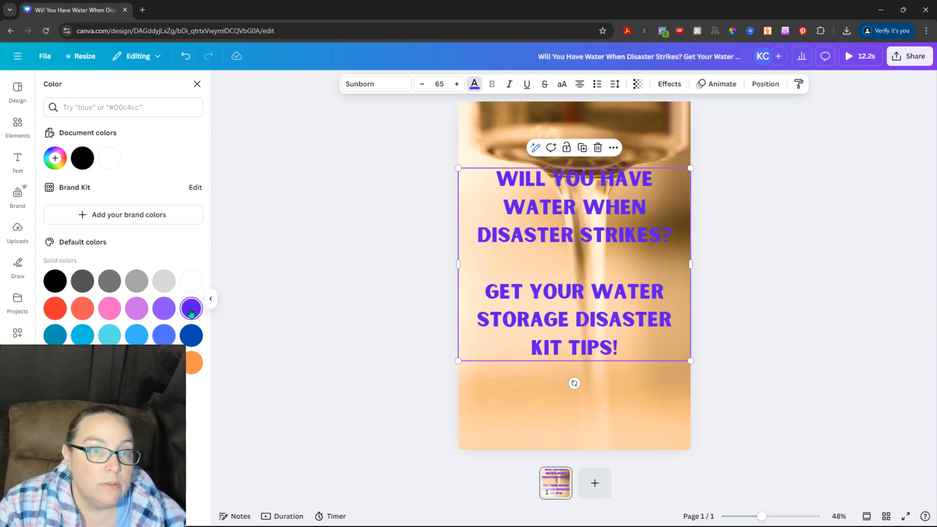
left_click(56, 338)
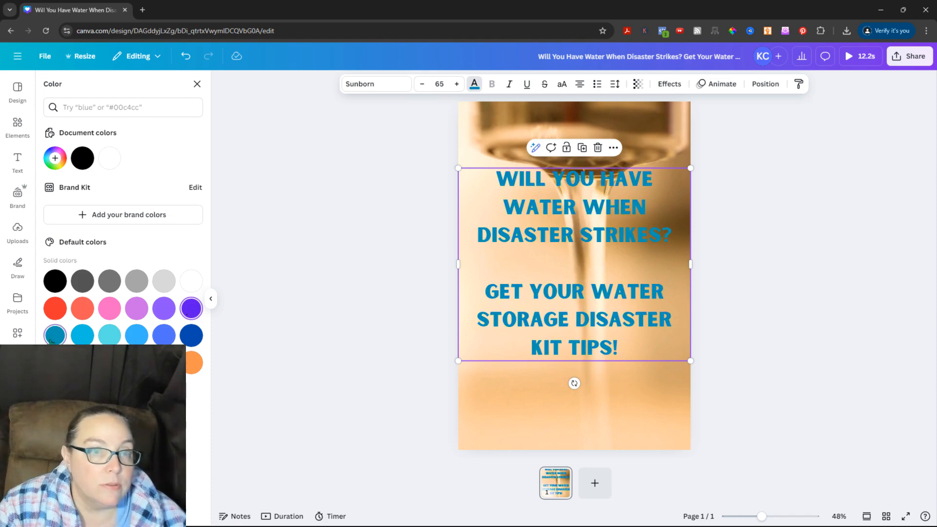
left_click(82, 336)
left_click(107, 338)
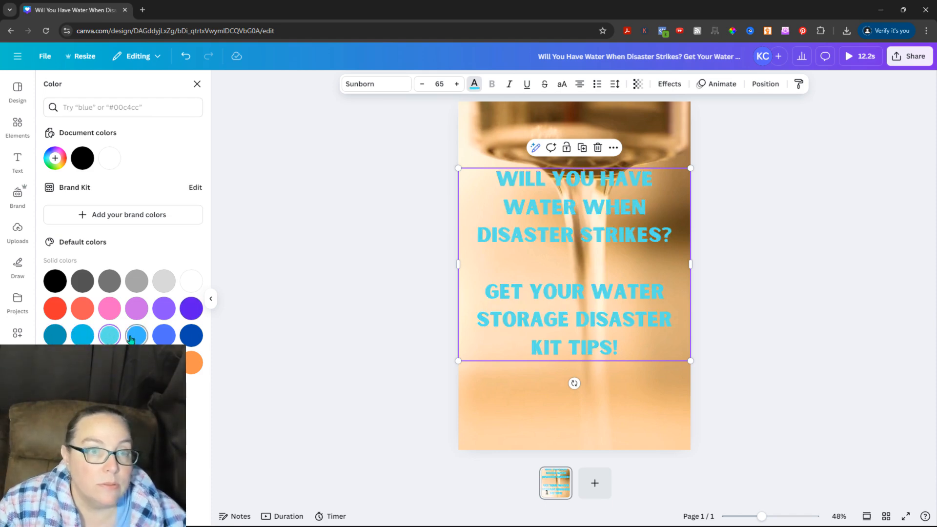
left_click(129, 339)
left_click(164, 337)
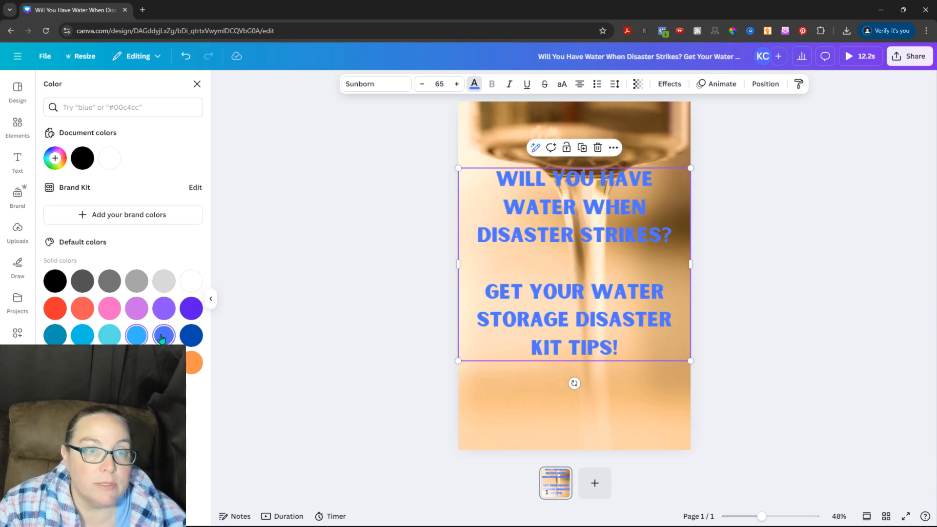
left_click(187, 341)
left_click(310, 220)
left_click(324, 213)
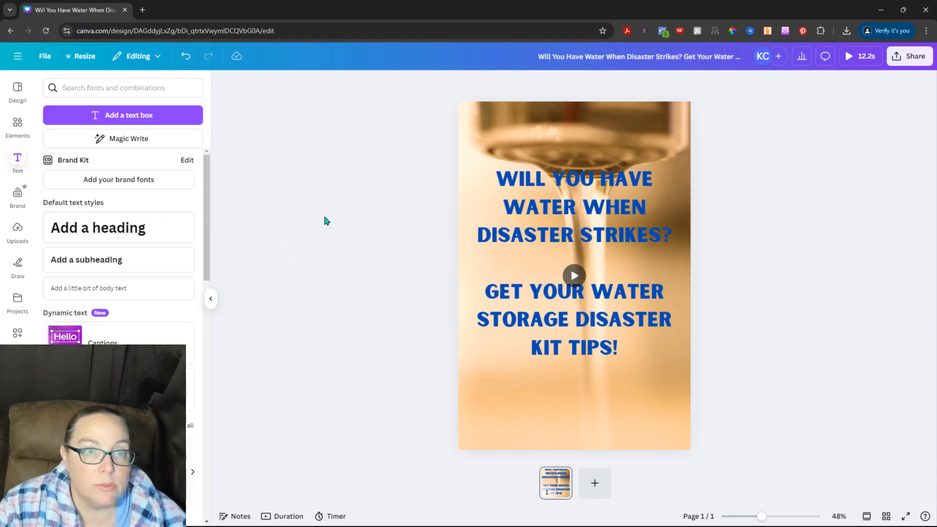
Nudge the dark blue text block slightly lower on the pin.
left_click(546, 213)
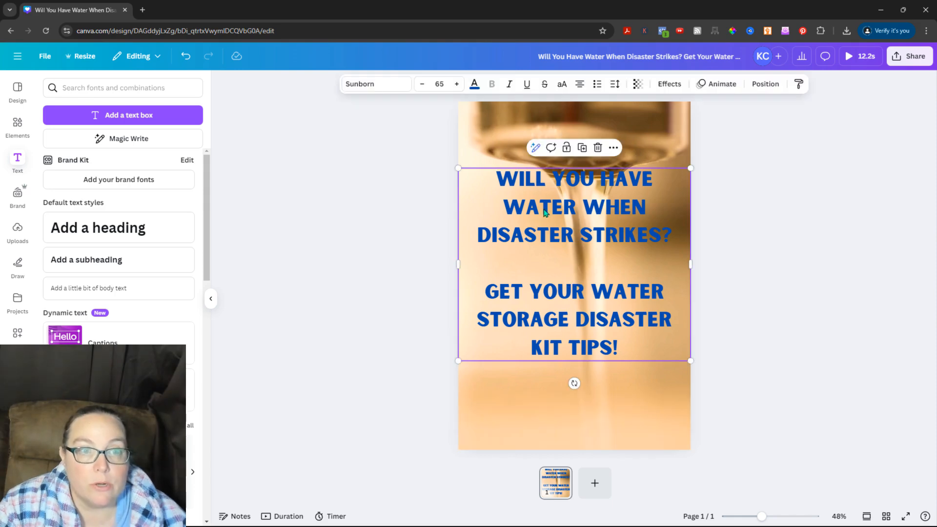
left_click_drag(546, 212, 543, 212)
left_click(338, 255)
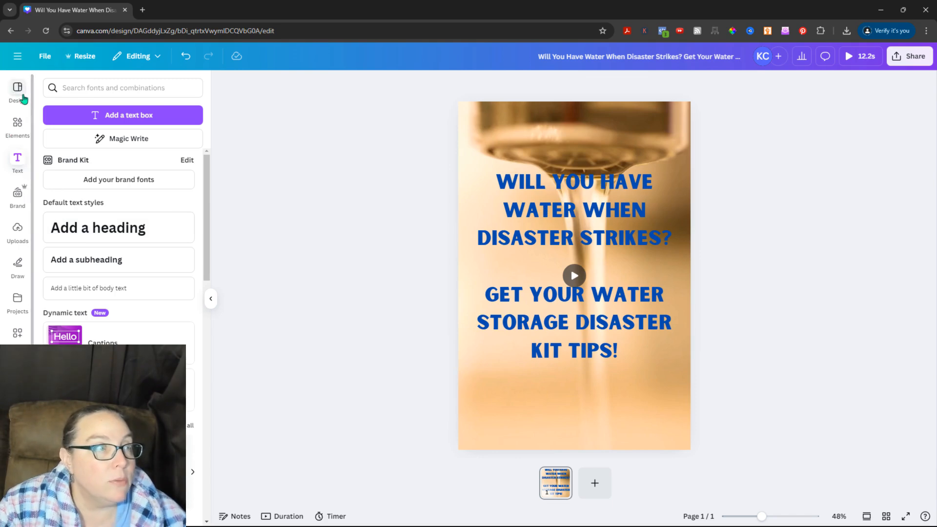
Open the Eason Disaster Prep Logo design in a new browser tab and copy its globe and lettering.
left_click(143, 10)
type("can")
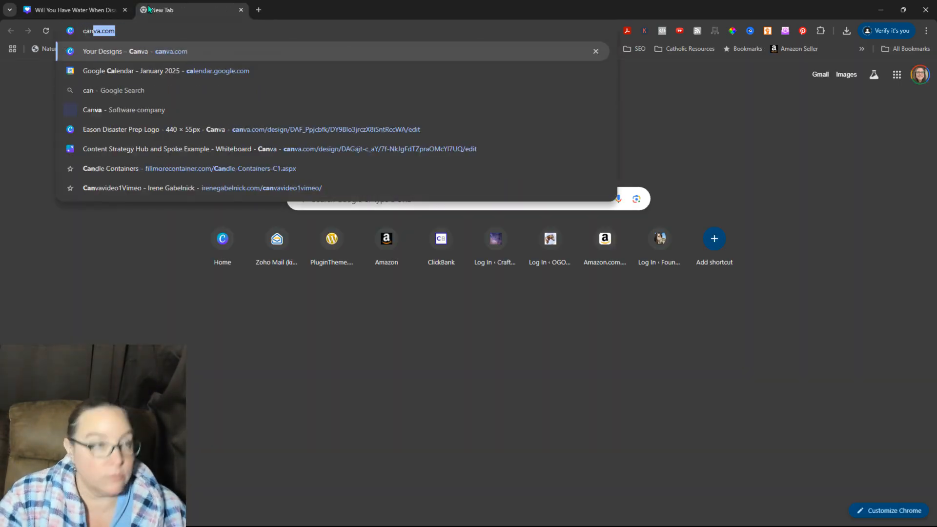
key("Return")
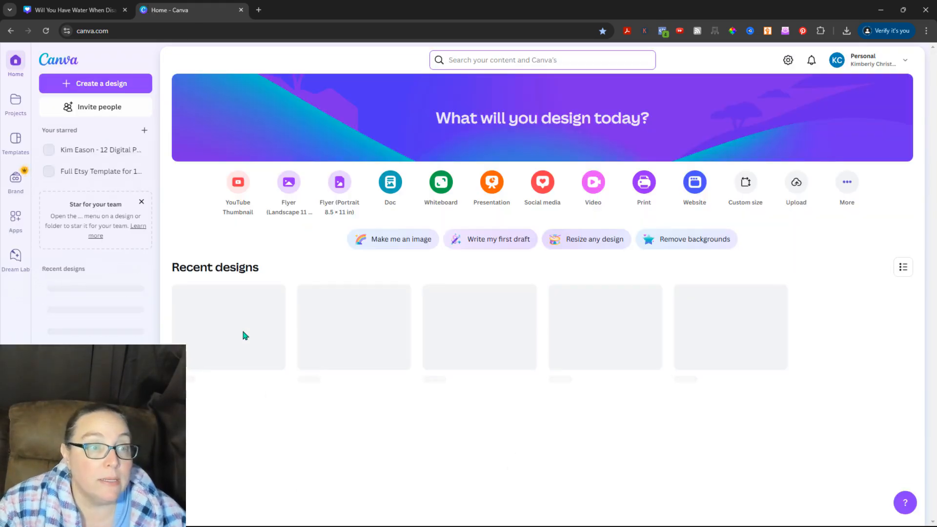
left_click(396, 357)
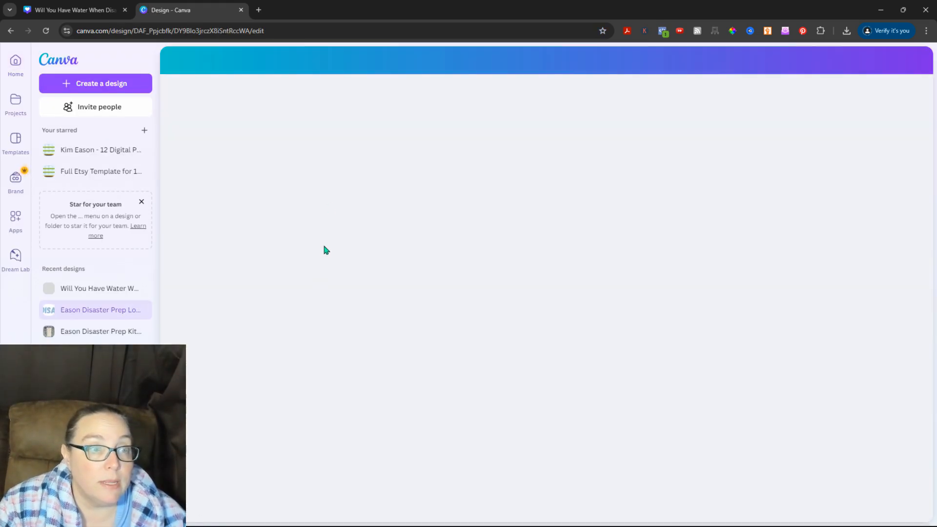
left_click(227, 288)
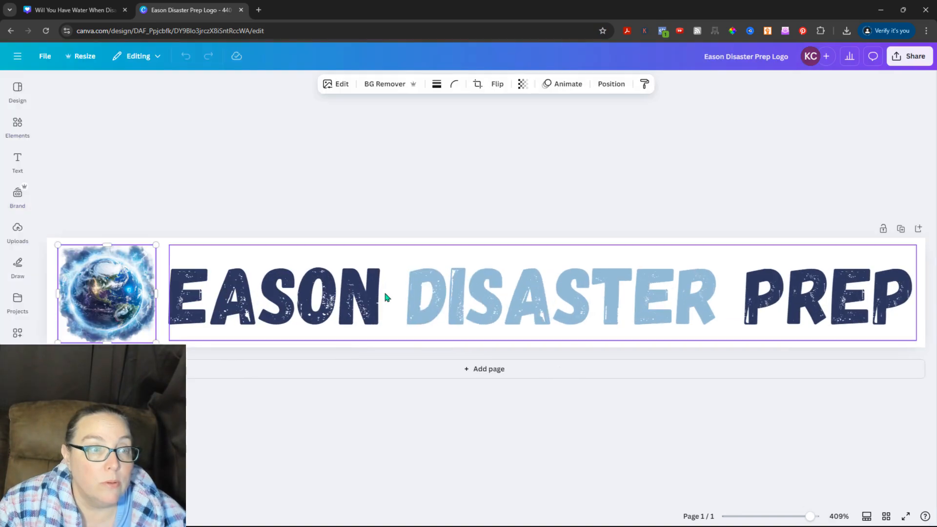
left_click(400, 297, "shift")
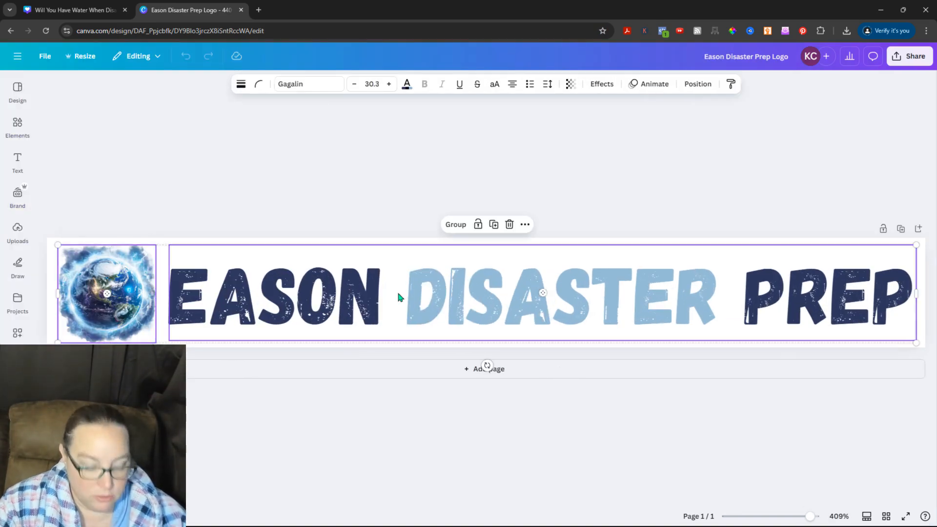
Paste the logo into the water pin, enlarge it to lettering size 63.8, and place it centred below the text.
left_click(87, 13)
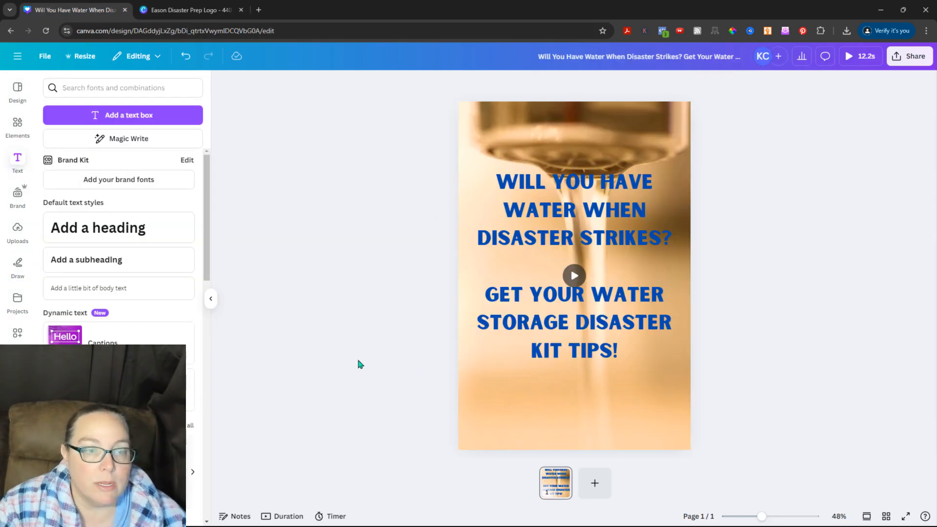
key("ctrl+v")
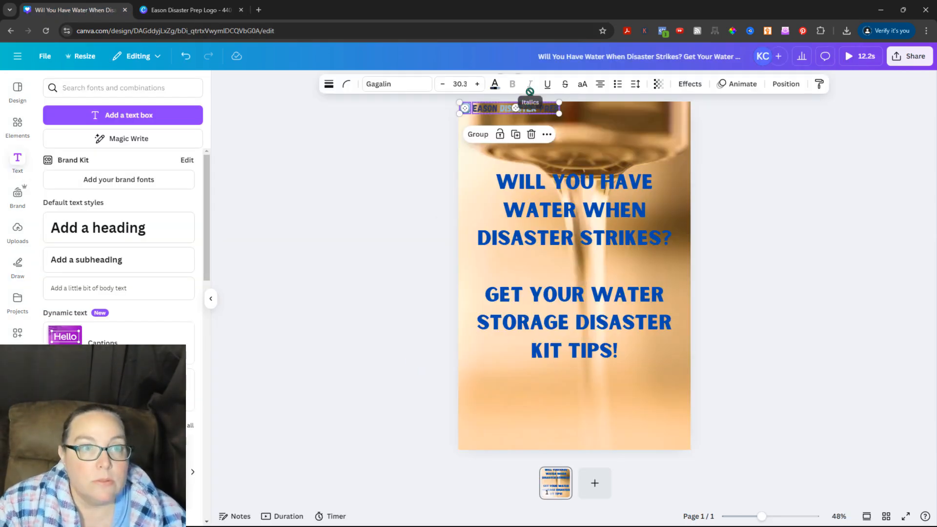
left_click_drag(544, 110, 682, 419)
left_click_drag(600, 434, 598, 396)
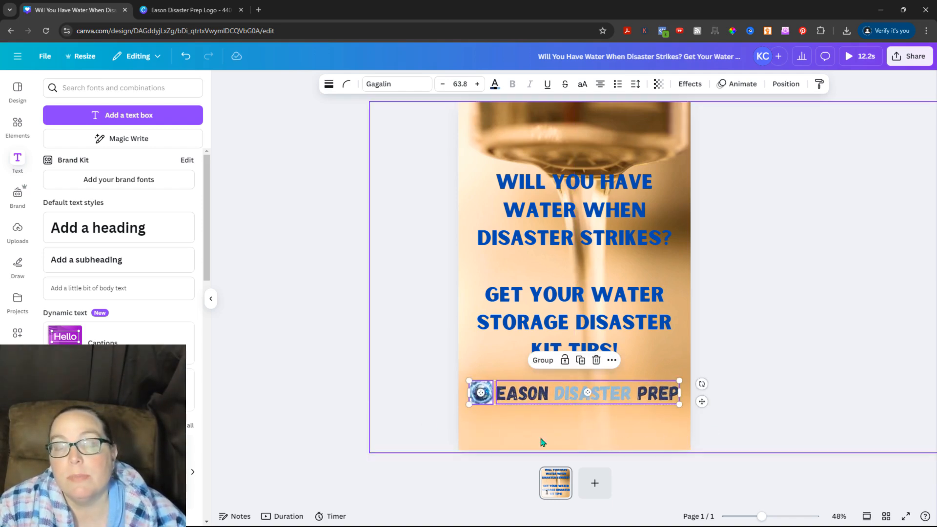
Play the water pin's video to preview it with the logo, and open the design's sharing options.
left_click(423, 128)
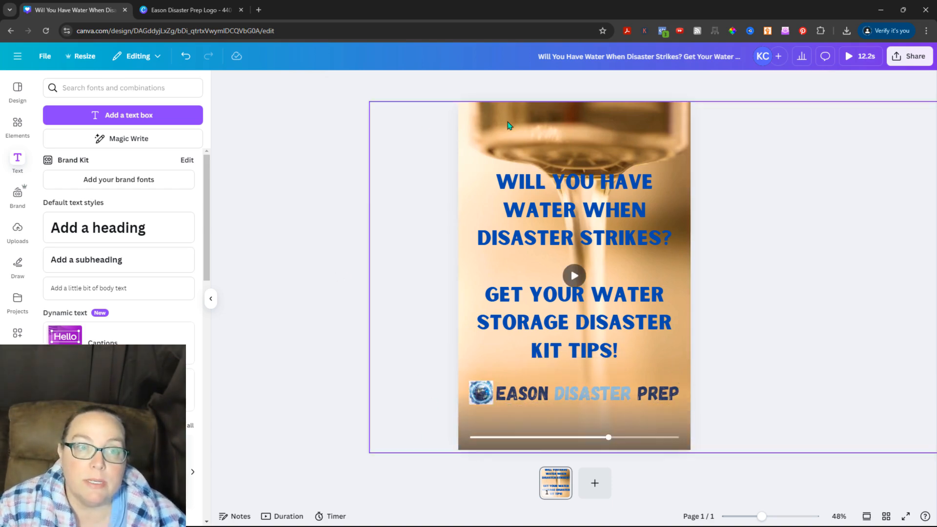
left_click(574, 276)
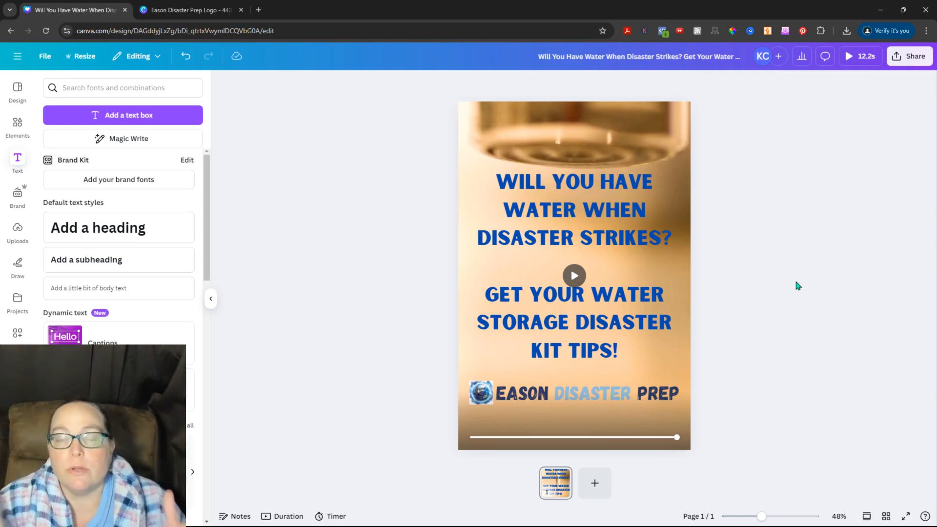
left_click(914, 58)
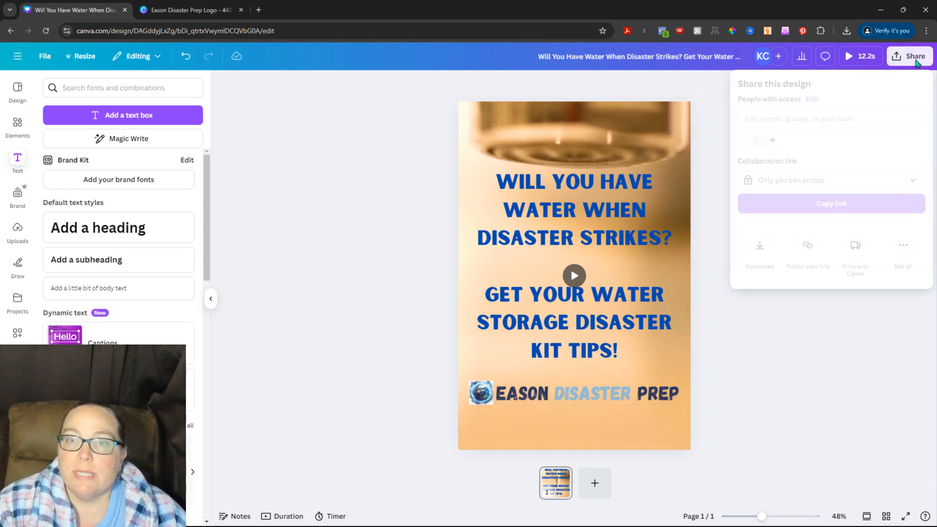
left_click(916, 63)
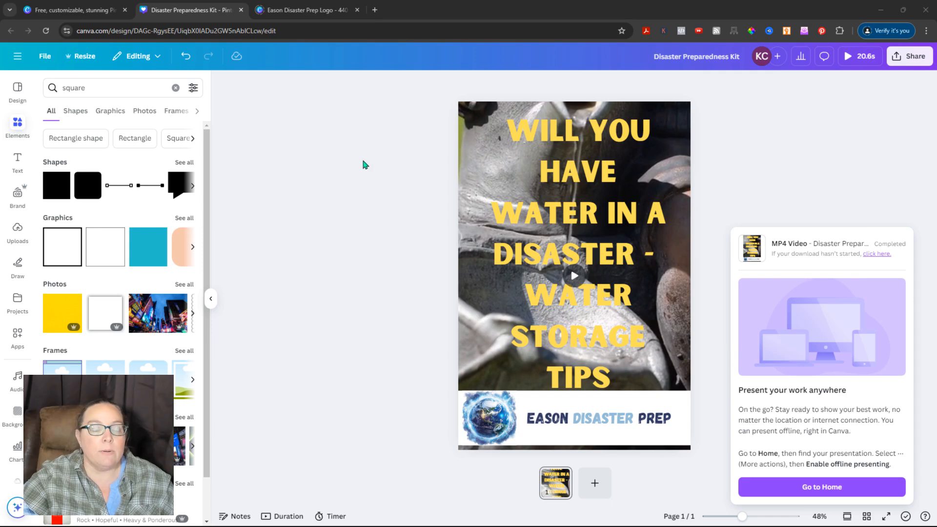
Switch to the Pinterest window and upload the downloaded water storage video to the new pin.
key("alt+Tab")
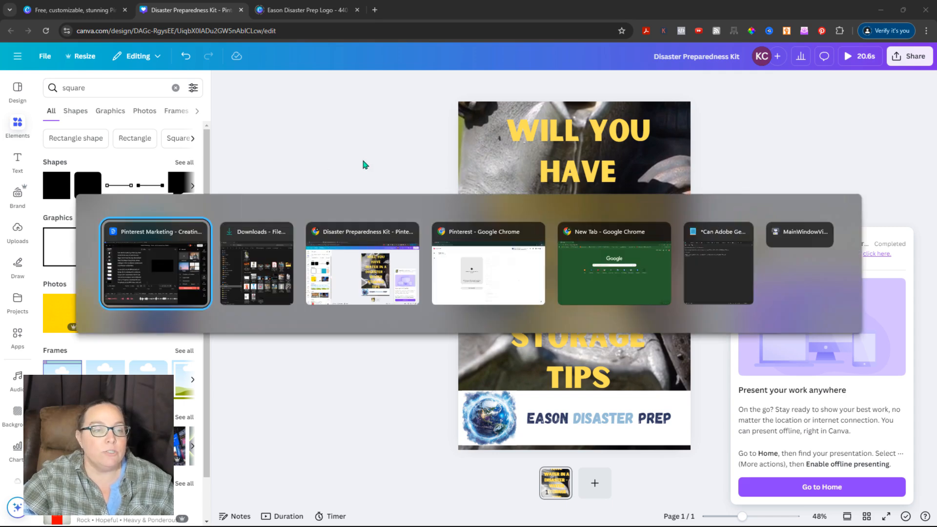
key("Tab")
key("Tab")
key("Tab")
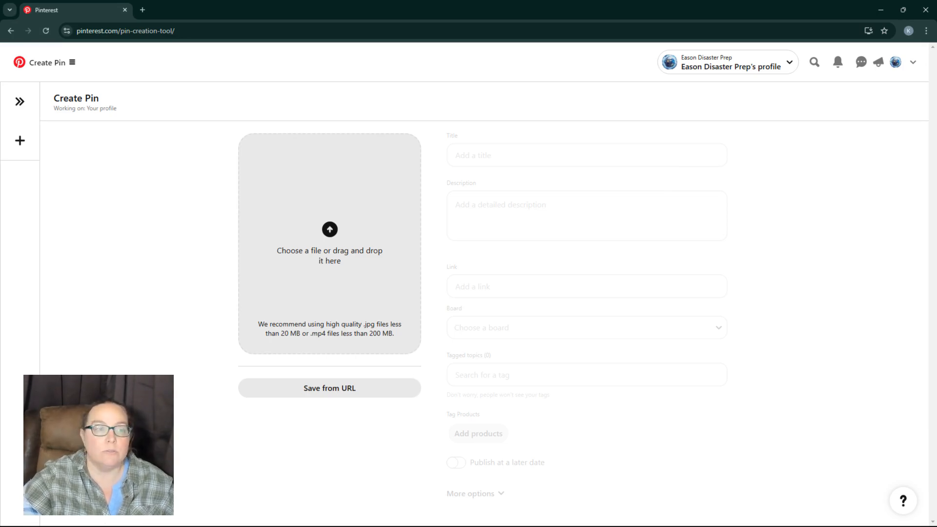
left_click_drag(635, 161, 281, 239)
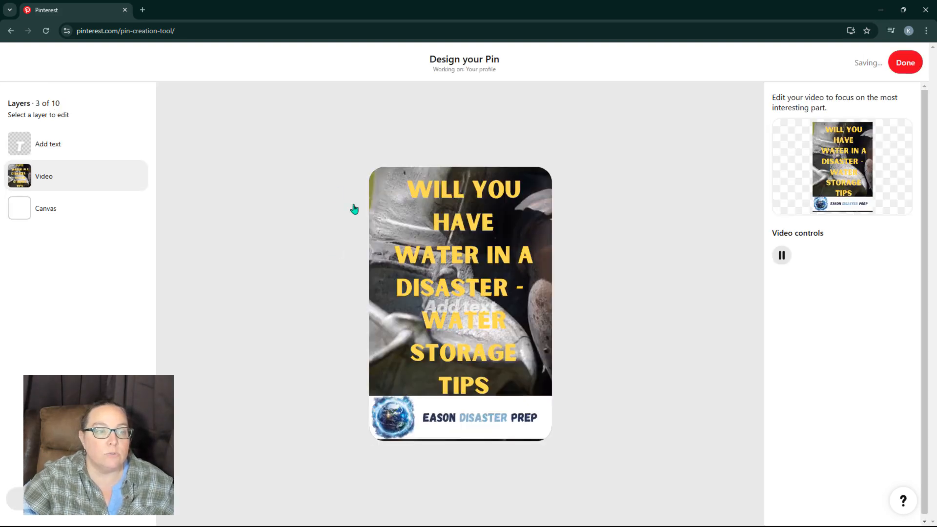
Delete the empty placeholder text block over the video and finish the pin design.
left_click(334, 253)
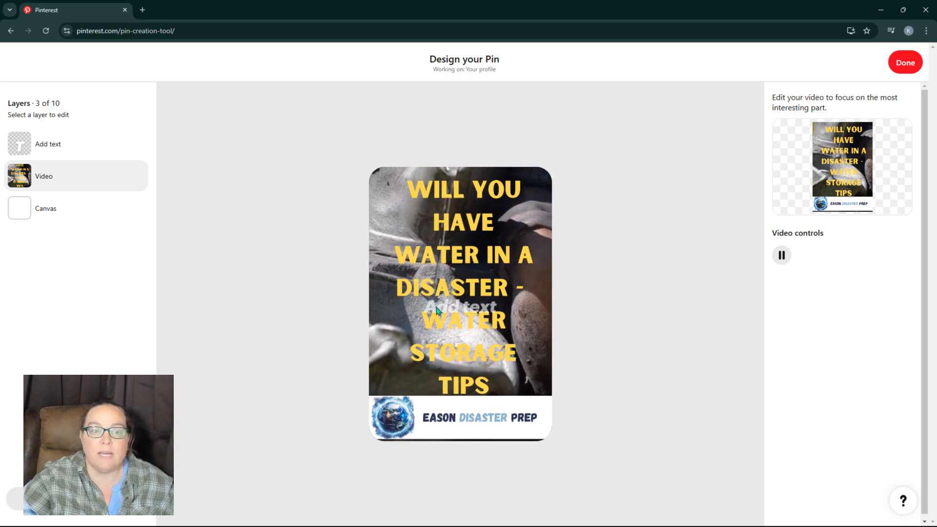
left_click(438, 308)
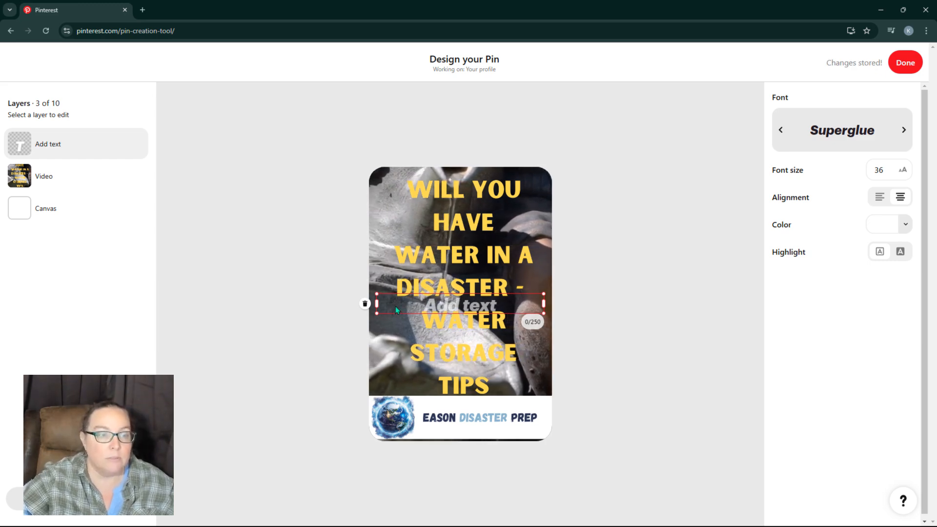
left_click(365, 304)
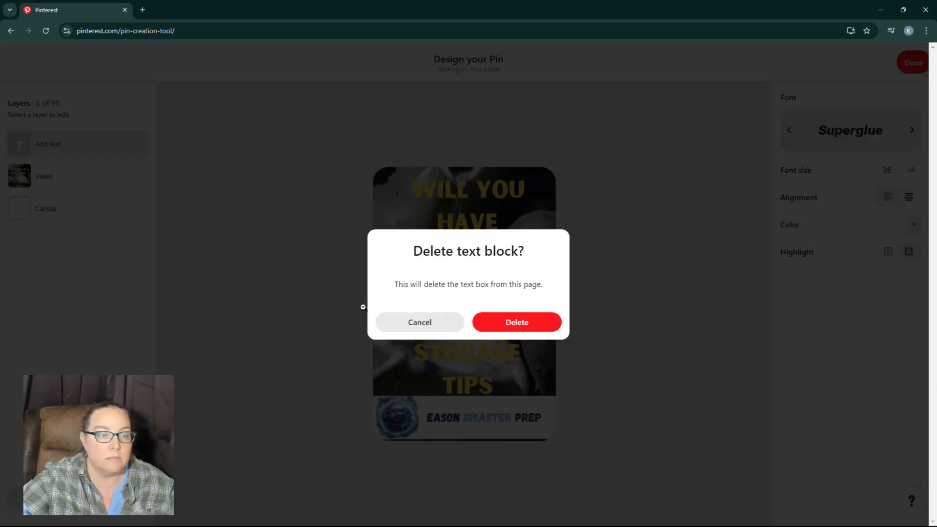
left_click(526, 326)
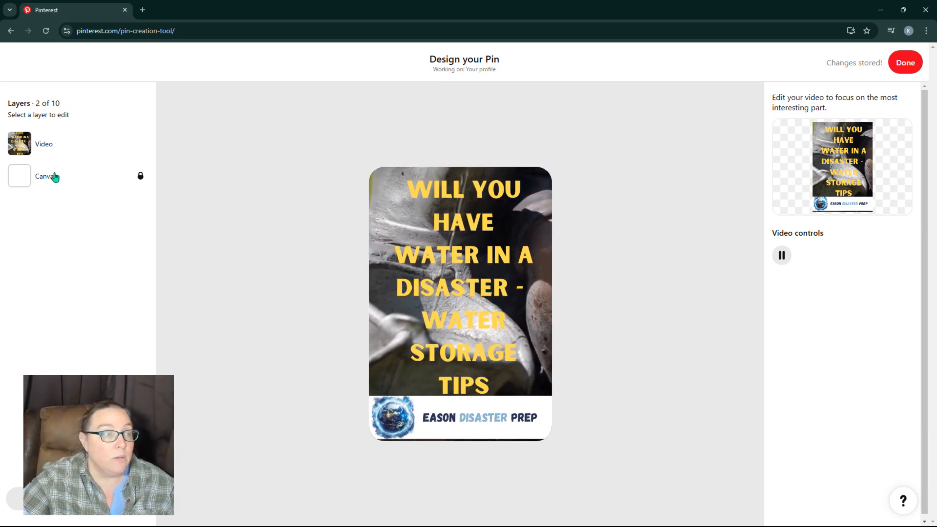
left_click(904, 61)
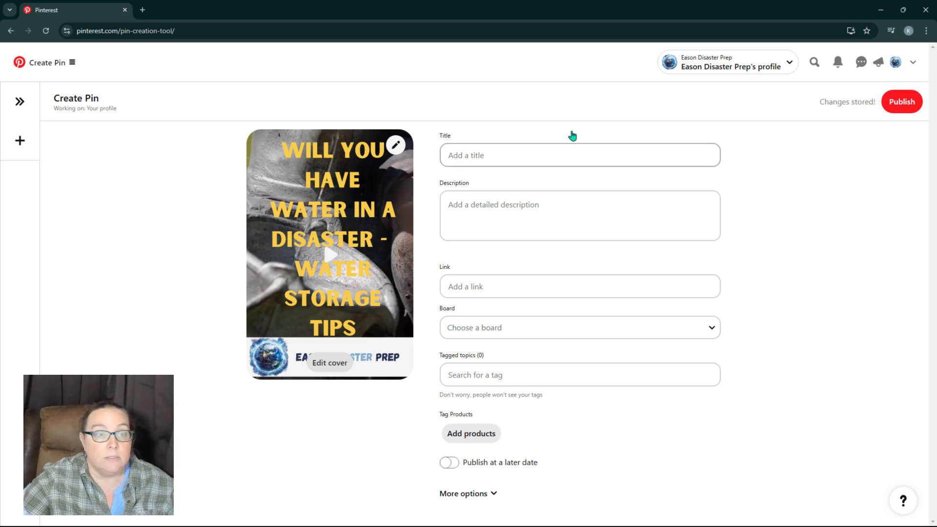
Title the pin "Water Storage Tips for Disaster Preparedness".
left_click(490, 154)
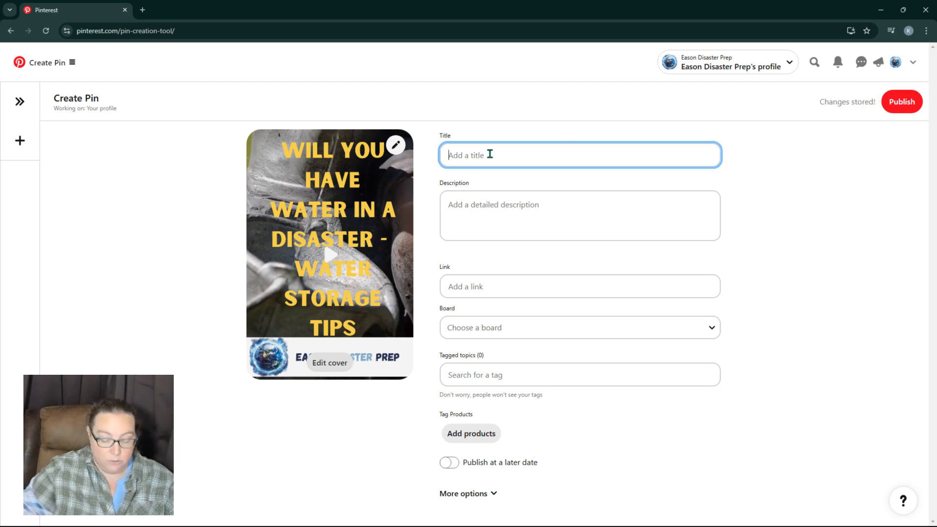
type("Water Stor")
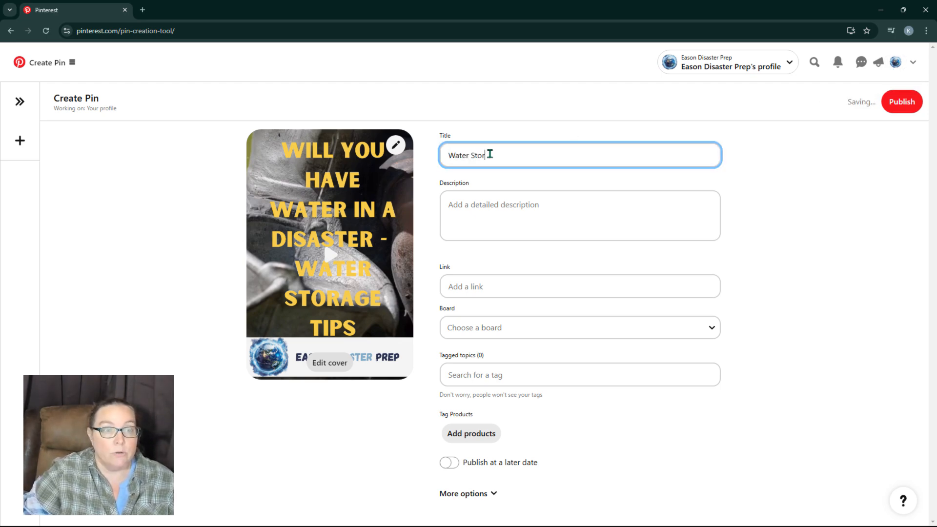
type("age Tips for Dis")
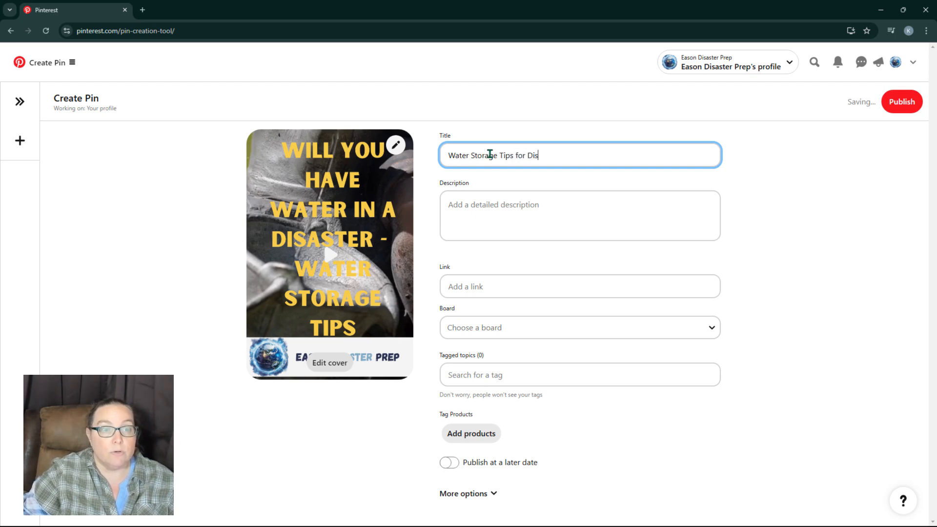
type("aster Preparednes")
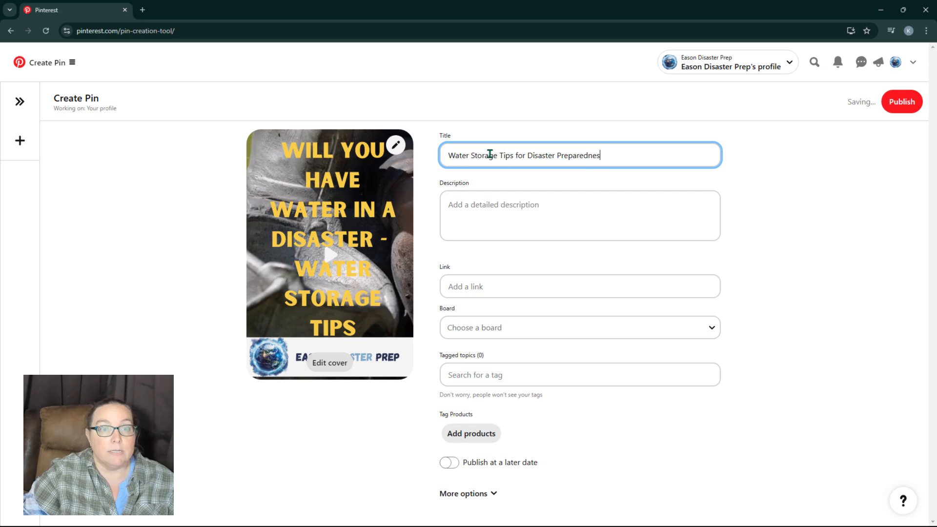
type("s")
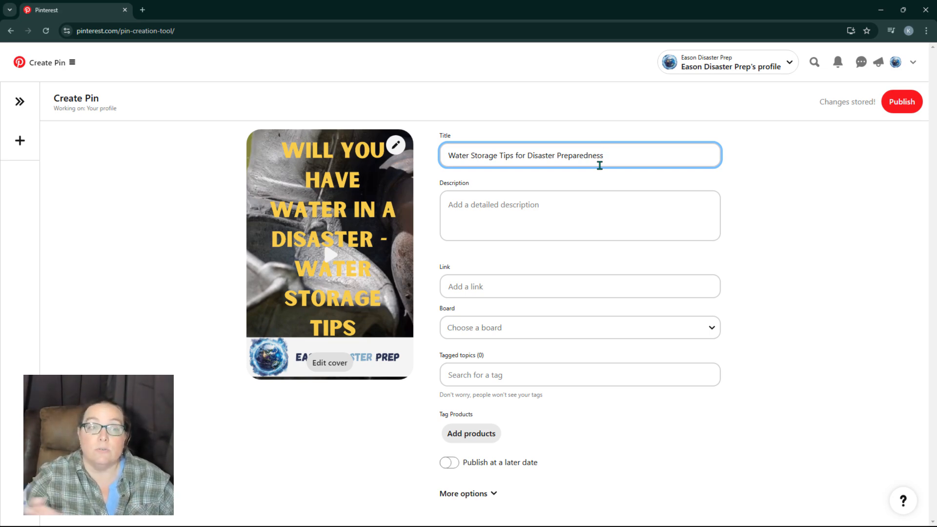
Enter the pin description "Will you have water when disaster strikes? Check out these water storage tips for your disaster preparedness kit.".
left_click(581, 205)
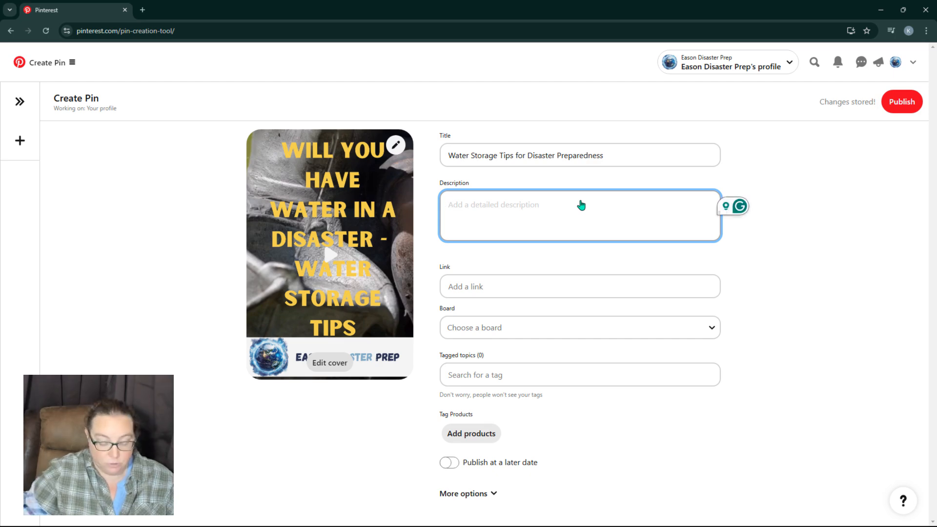
type("Ched")
key("BackSpace")
key("BackSpace")
key("BackSpace")
key("BackSpace")
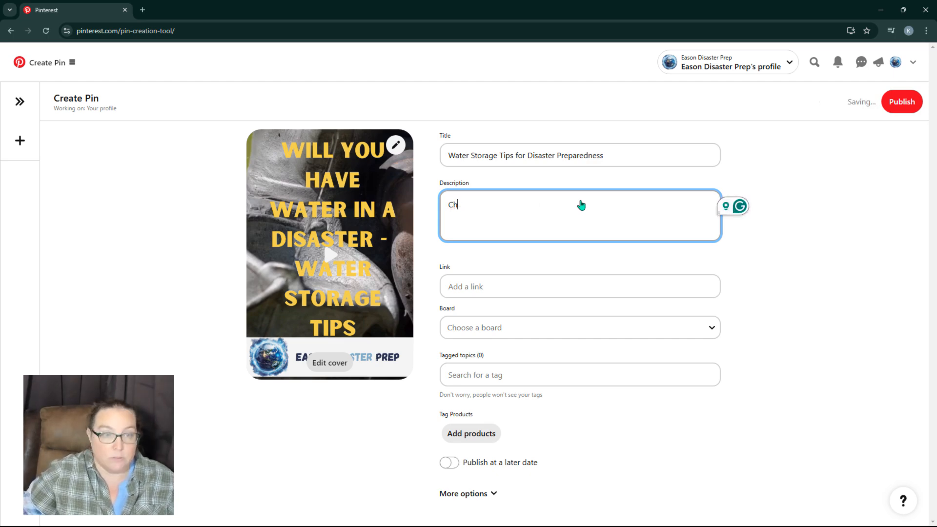
type("Will you have water in")
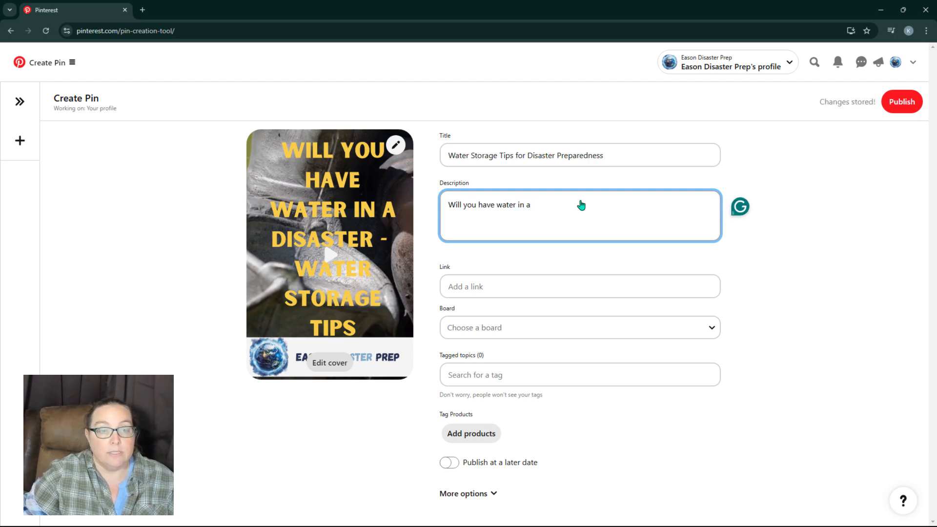
type(" a")
key("BackSpace")
key("BackSpace")
key("BackSpace")
key("BackSpace")
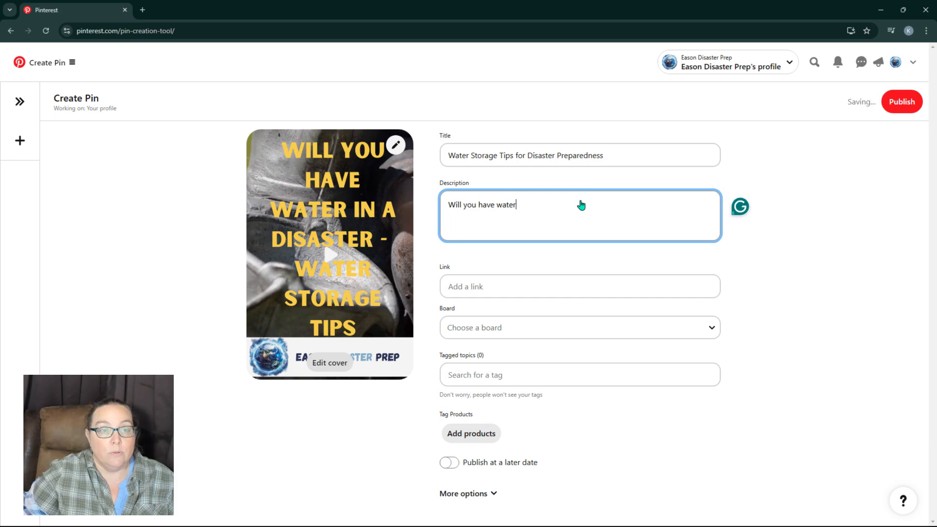
type("when disaster stri")
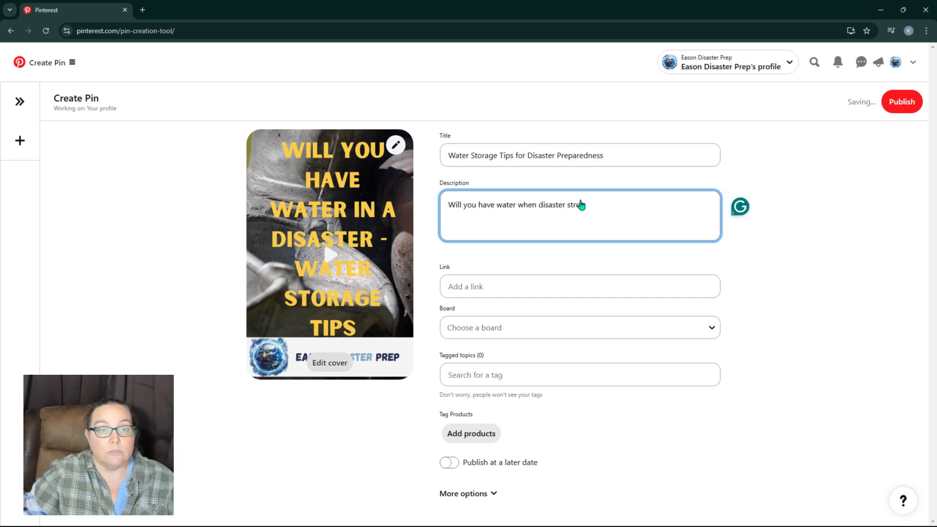
type("kes?  C")
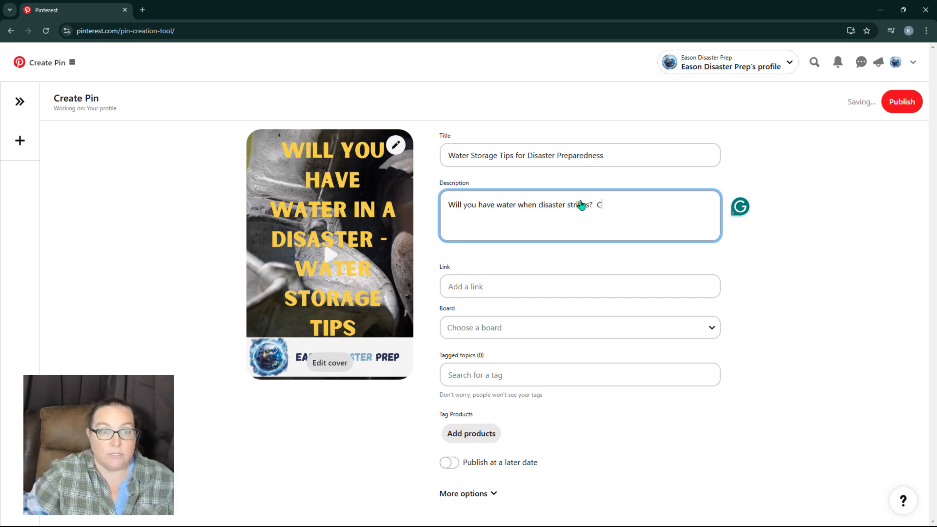
type("heck out these wate")
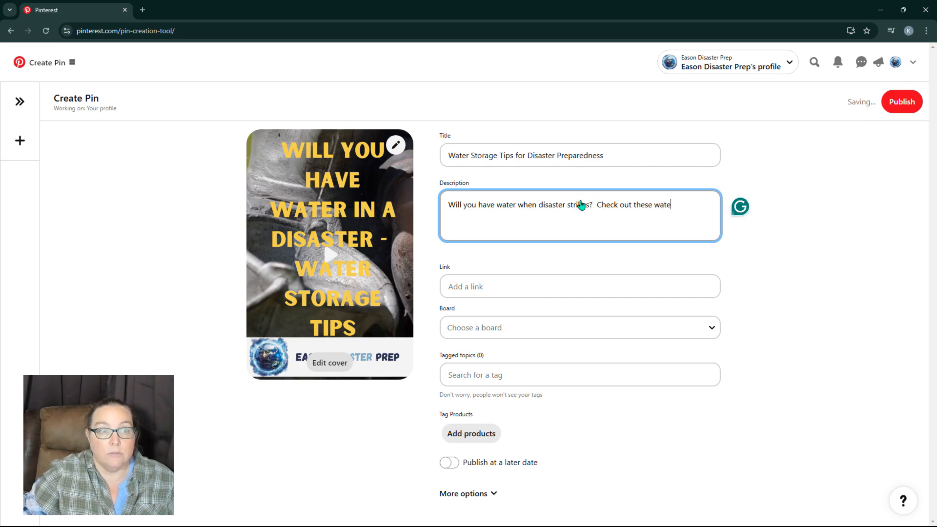
type("r storage tp")
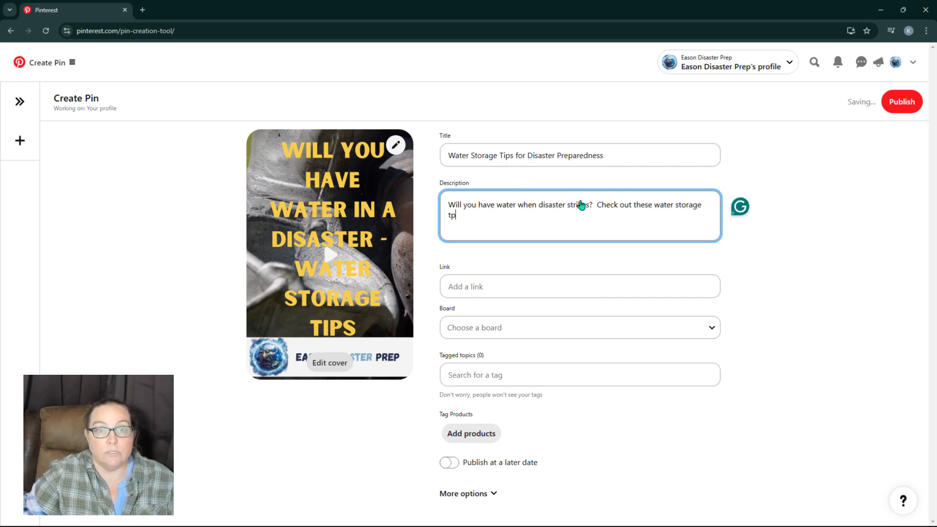
key("BackSpace")
type("ips ")
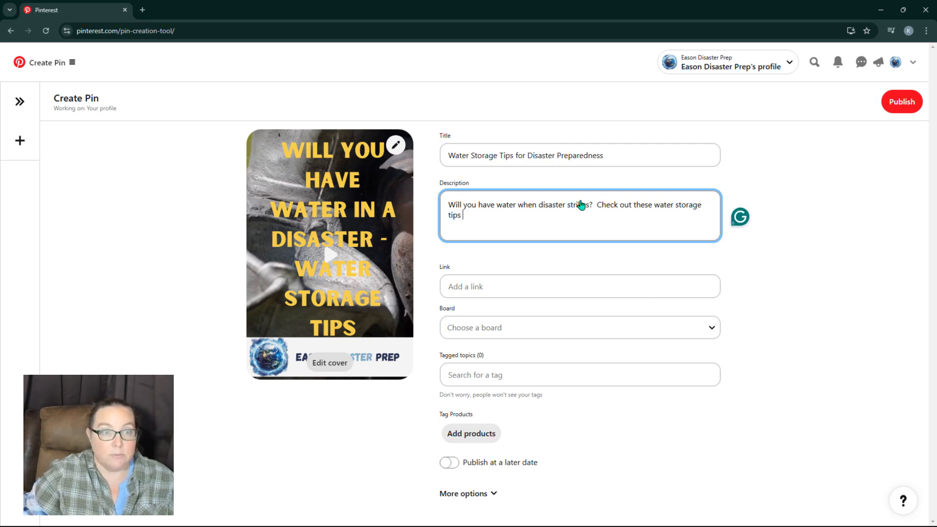
type("for your disast")
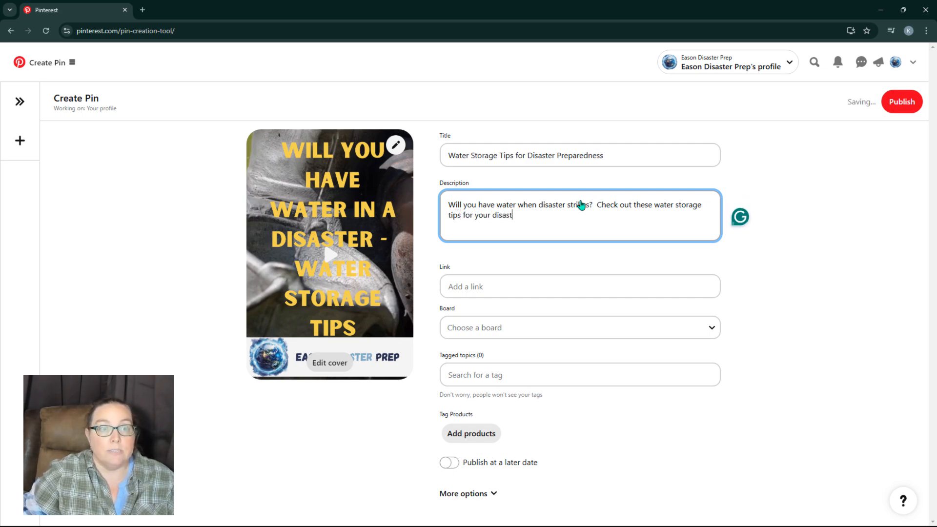
type("er preparedness kit.")
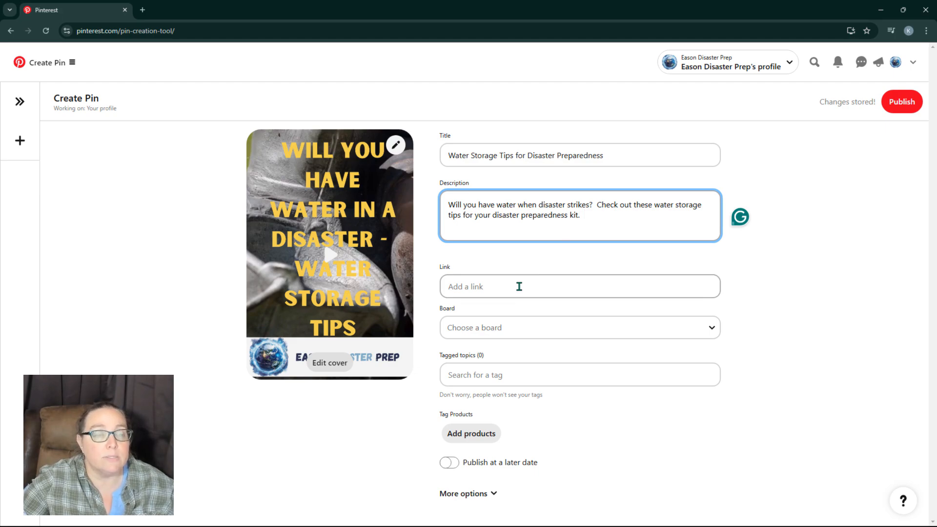
Switch to the browser window with the empty new tab and load the easondisasterprep.com home page.
key("alt+Tab")
key("alt+Tab")
key("alt+Tab")
key("alt+Tab")
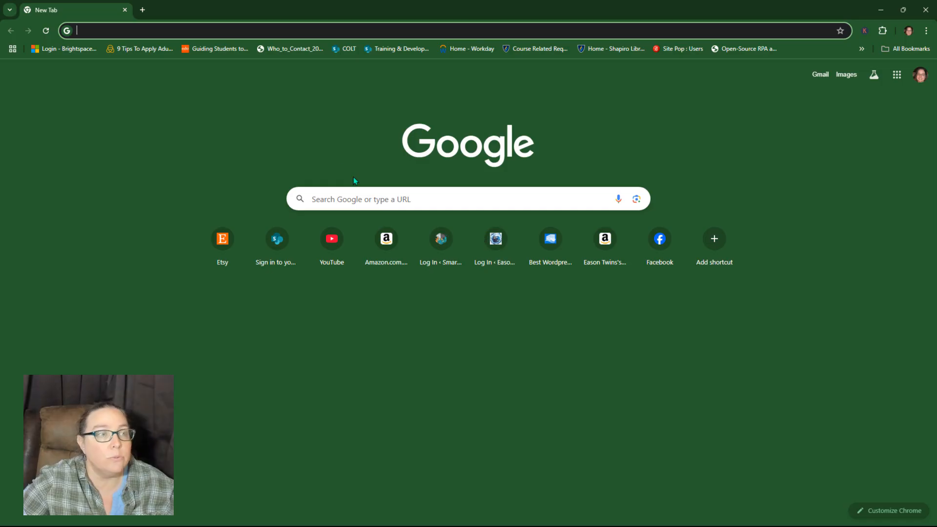
type("easondisasterprep.com/wp-admin")
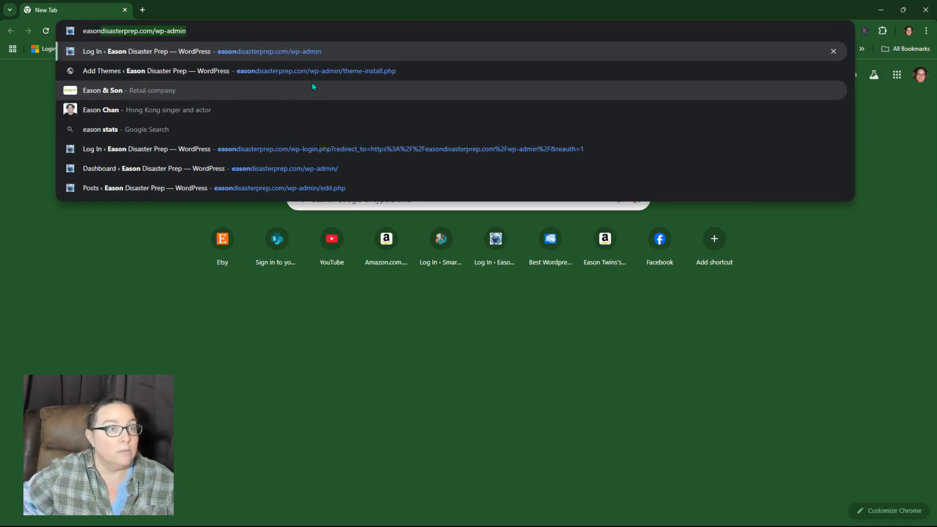
key("BackSpace")
key("BackSpace")
key("BackSpace")
key("BackSpace")
key("BackSpace")
key("BackSpace")
key("BackSpace")
key("BackSpace")
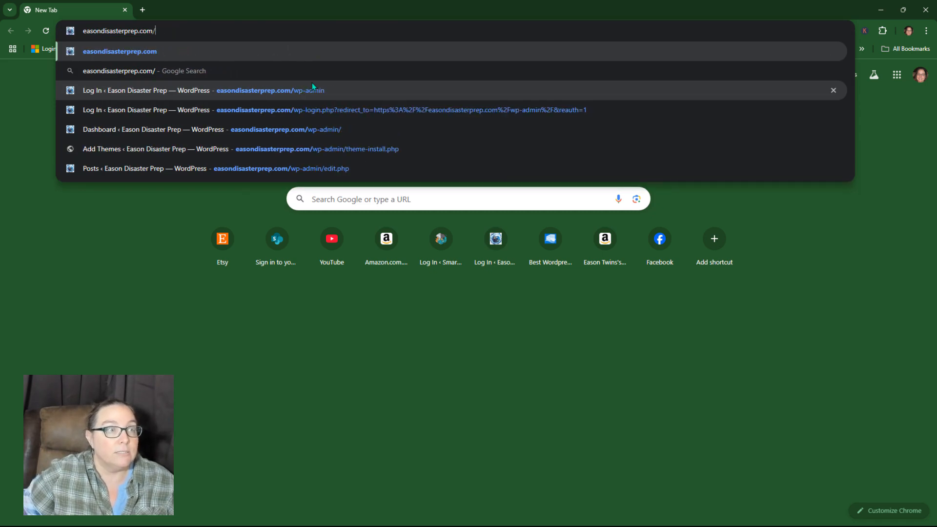
key("Return")
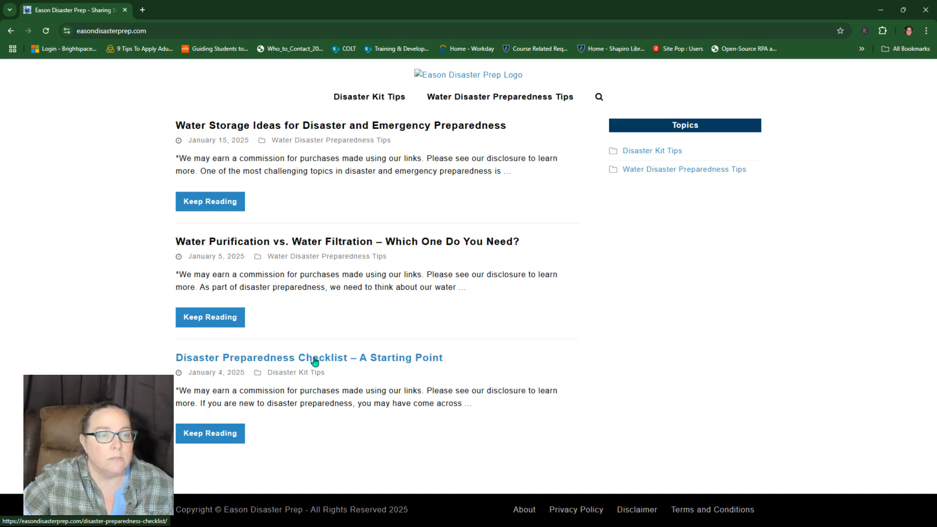
Open the article "Disaster Preparedness Checklist – A Starting Point" and jump to its Water section through the checklist link.
left_click(340, 360)
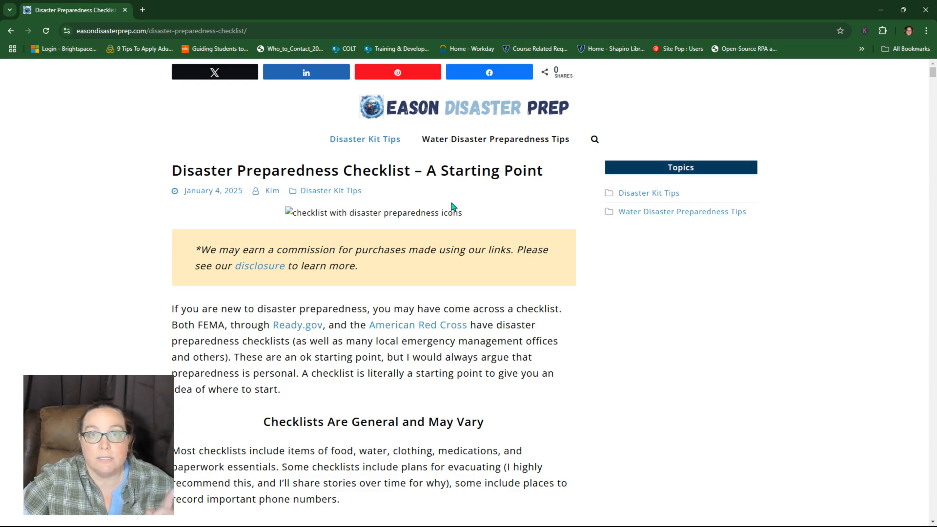
scroll(452, 208, "down", 2)
scroll(453, 208, "down", 15)
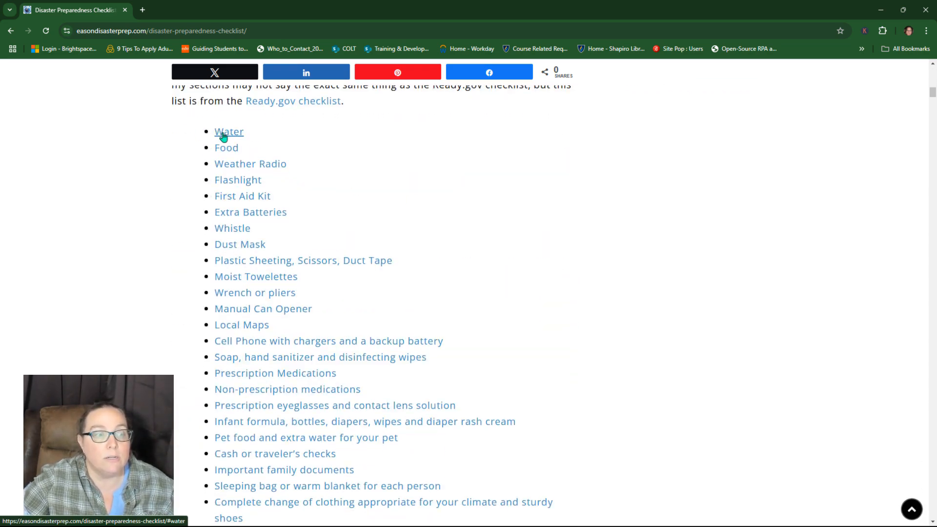
left_click(230, 133)
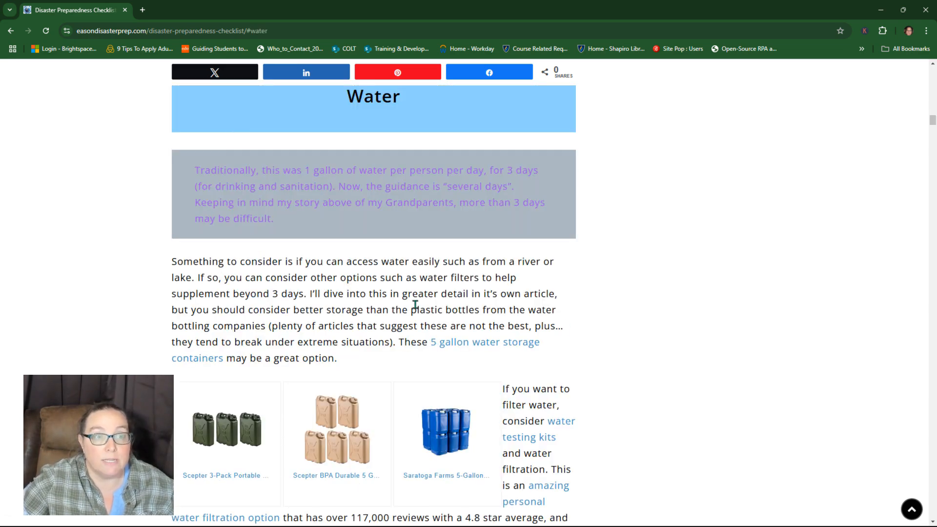
Copy the address of the article's Water section and paste it as the pin's link.
scroll(417, 306, "up", 2)
scroll(362, 200, "down", 3)
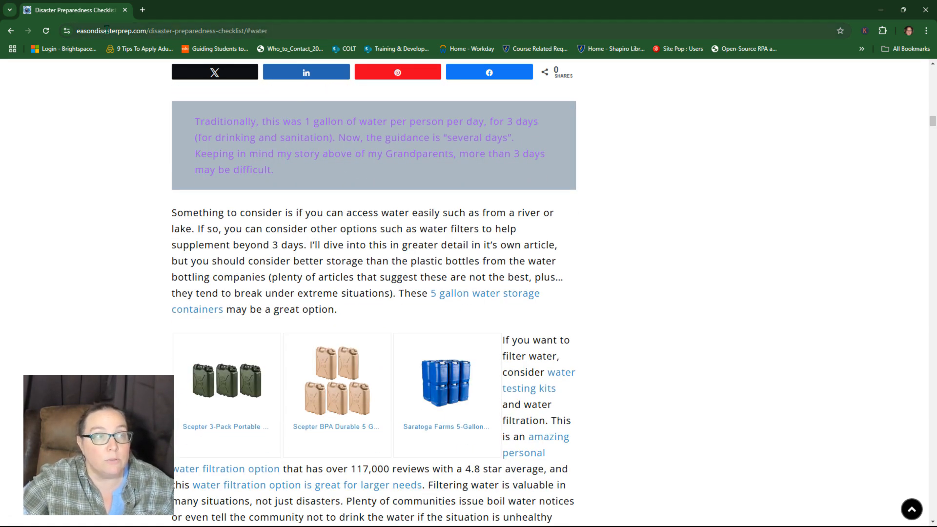
left_click(278, 31)
key("ctrl+c")
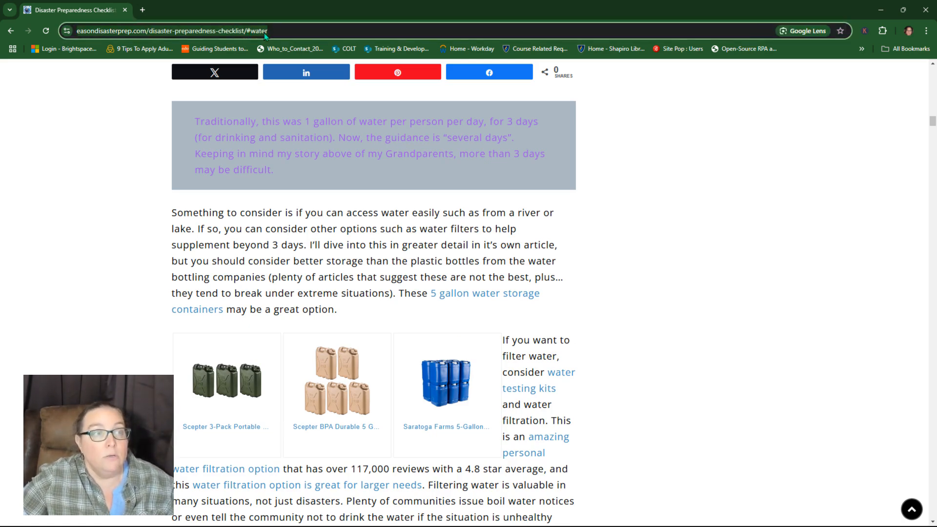
key("alt+Tab")
left_click(522, 277)
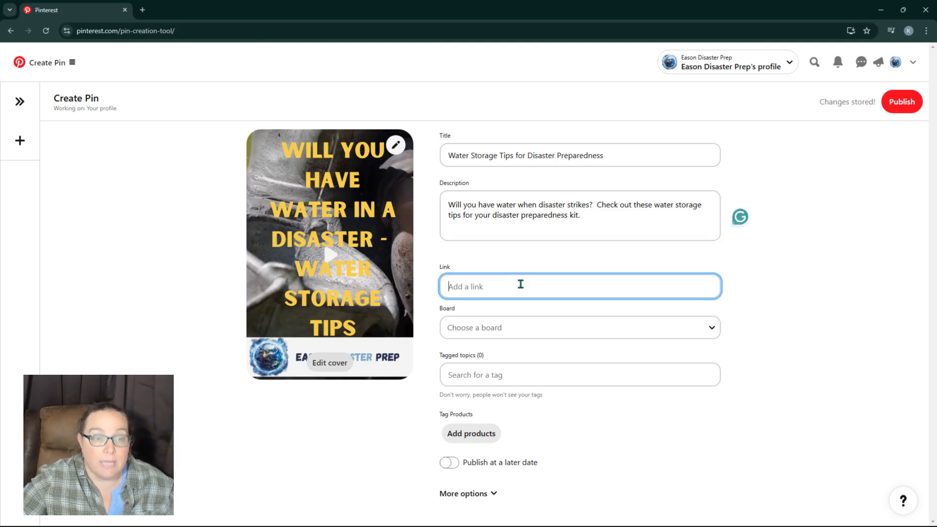
key("ctrl+v")
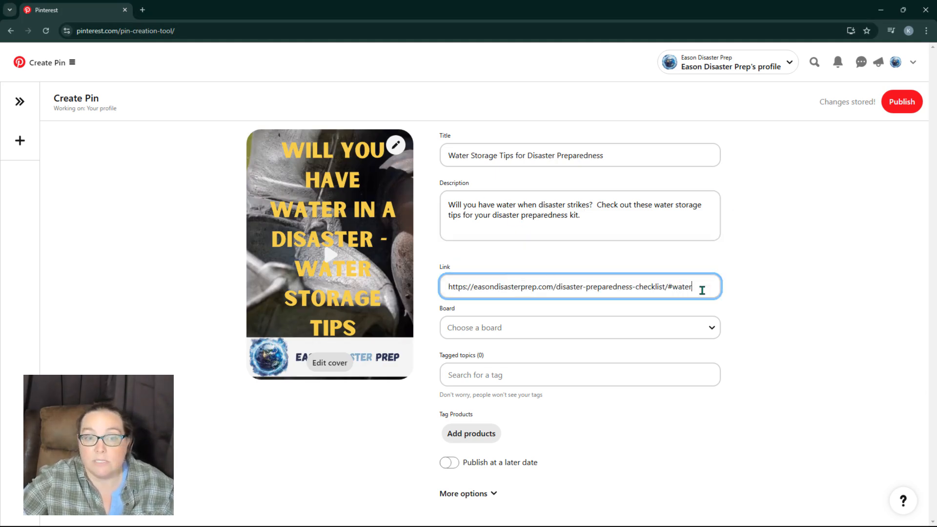
Assign the pin to the board "Water Storage for Disaster Preparedness" and tag it with the topic "disaster preparedness".
left_click(528, 328)
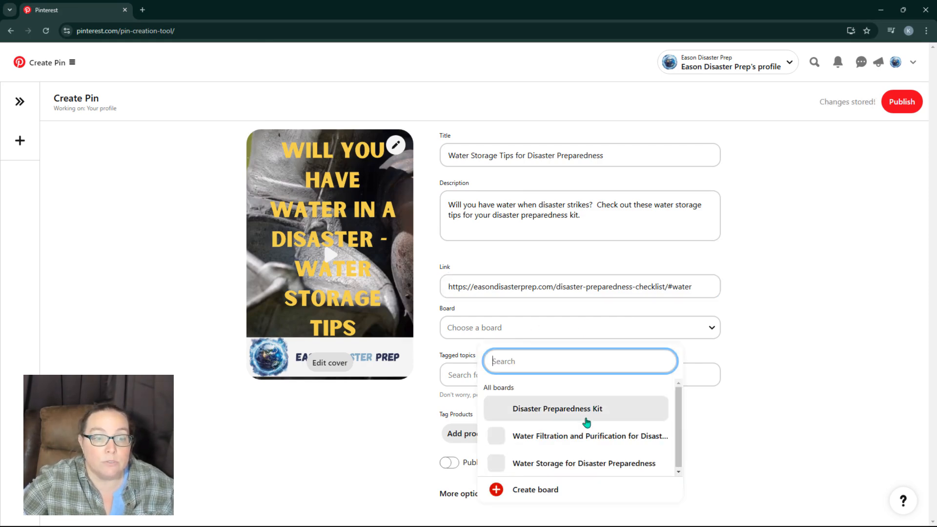
left_click(579, 460)
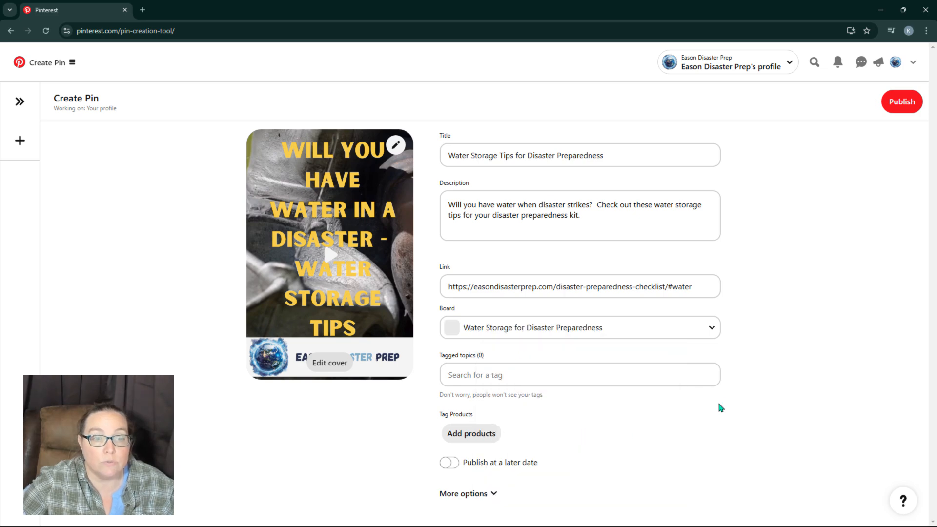
left_click(552, 374)
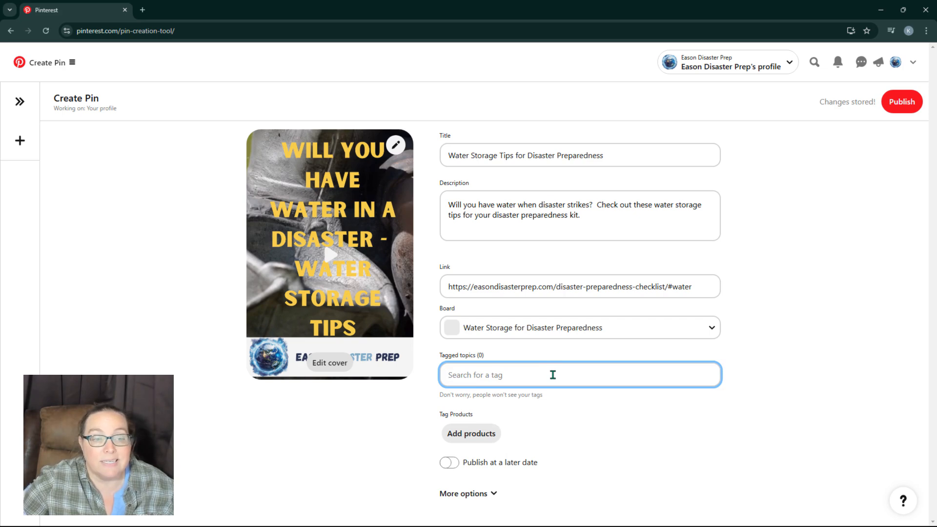
type("dis")
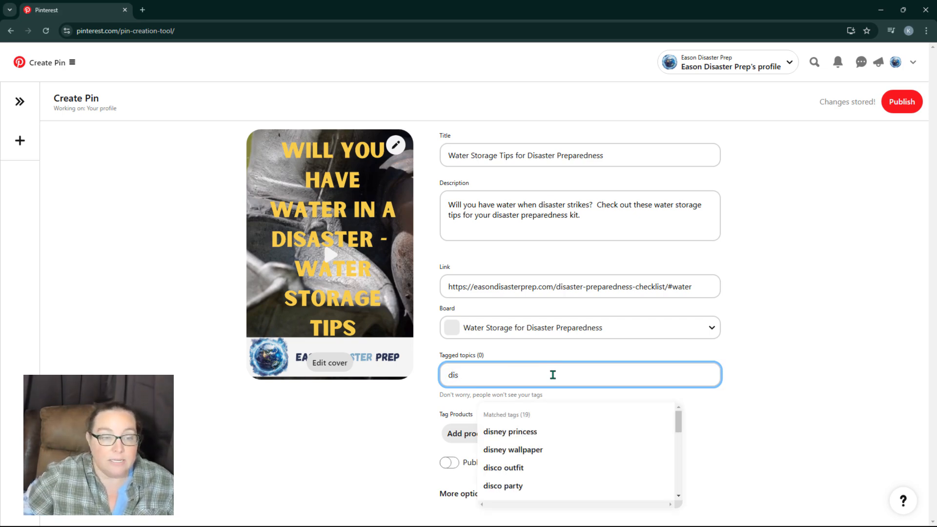
type("ast")
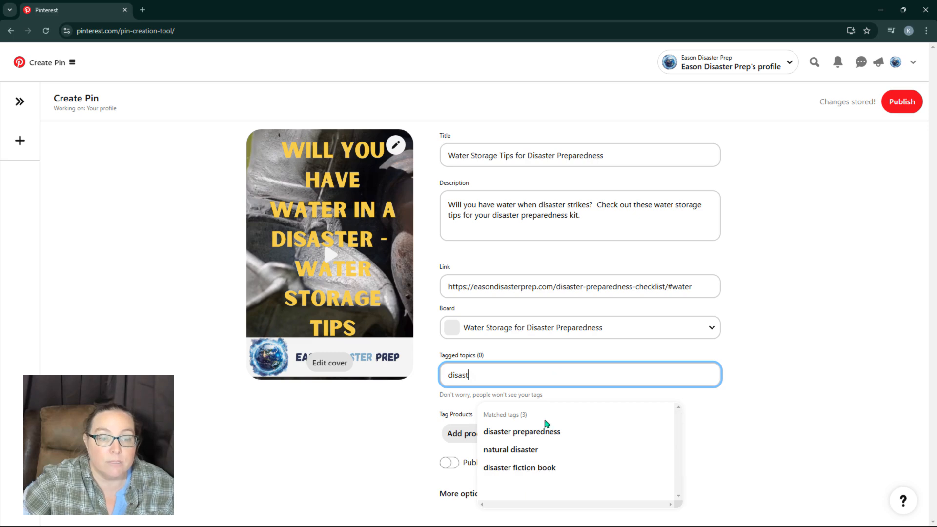
left_click(521, 432)
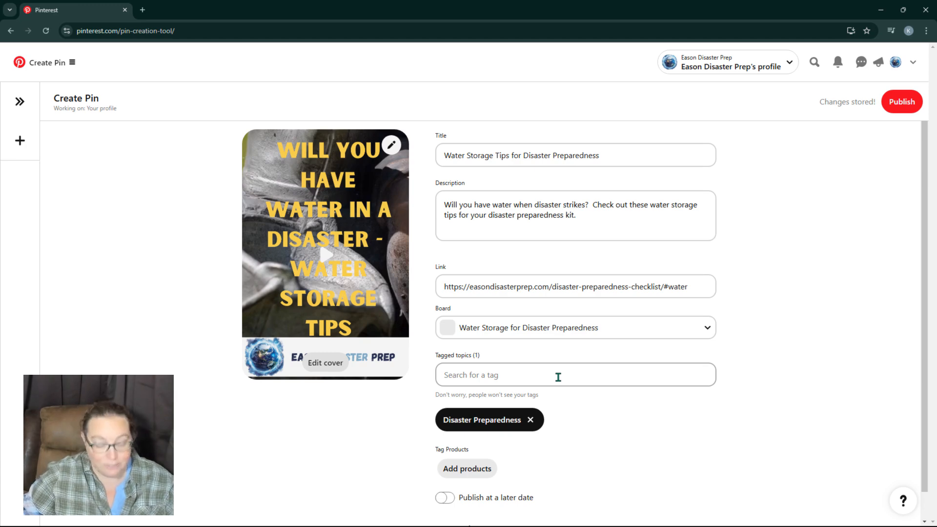
Search the topic tags for "water" and look through the matches for one suited to water storage.
left_click(558, 377)
type("a")
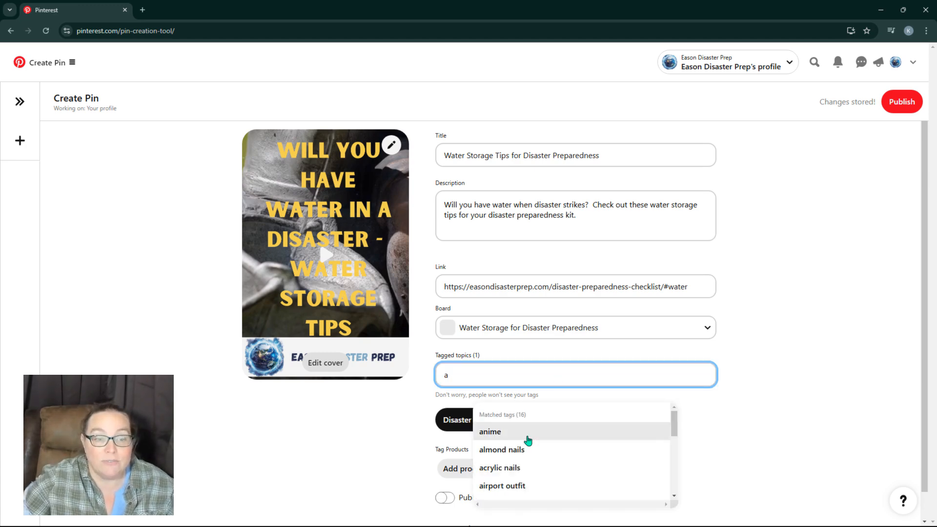
scroll(532, 450, "down", 3)
scroll(536, 457, "down", 2)
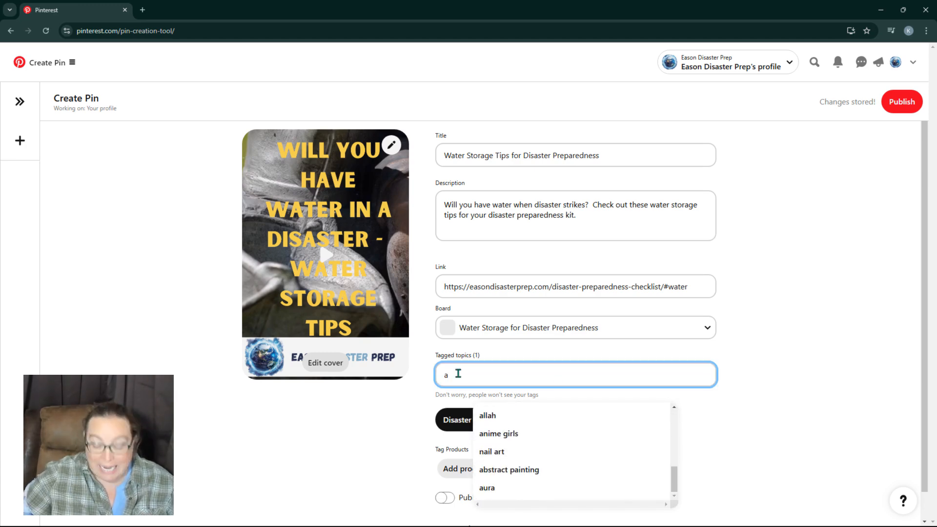
key("BackSpace")
type("water")
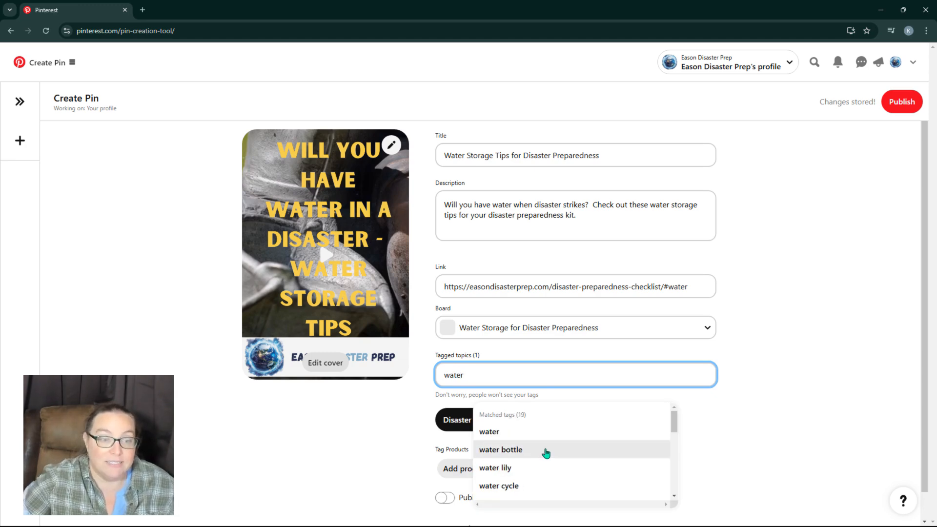
scroll(547, 454, "down", 2)
scroll(552, 452, "down", 2)
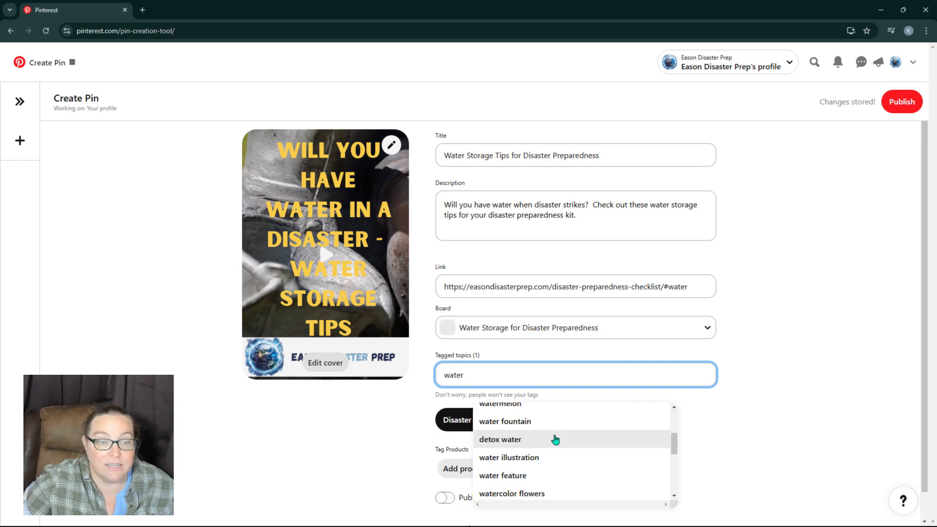
scroll(556, 440, "down", 2)
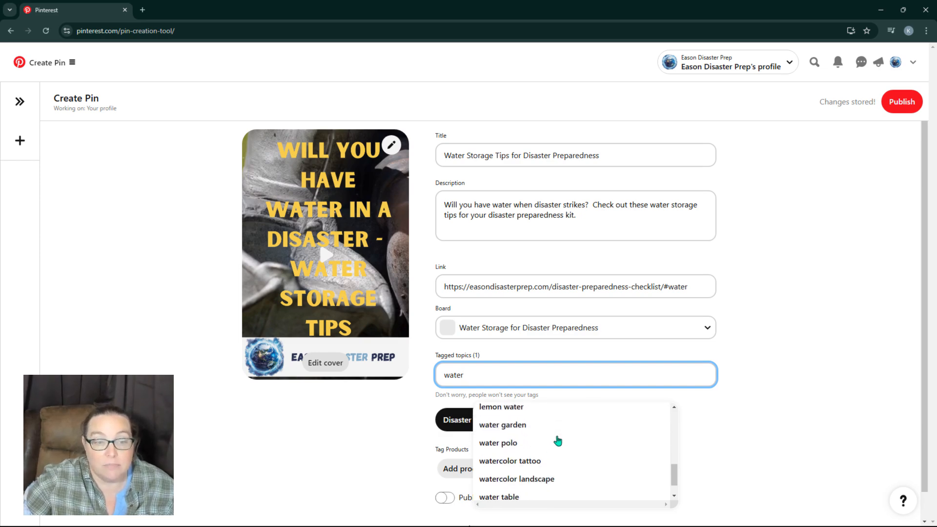
scroll(558, 441, "down", 1)
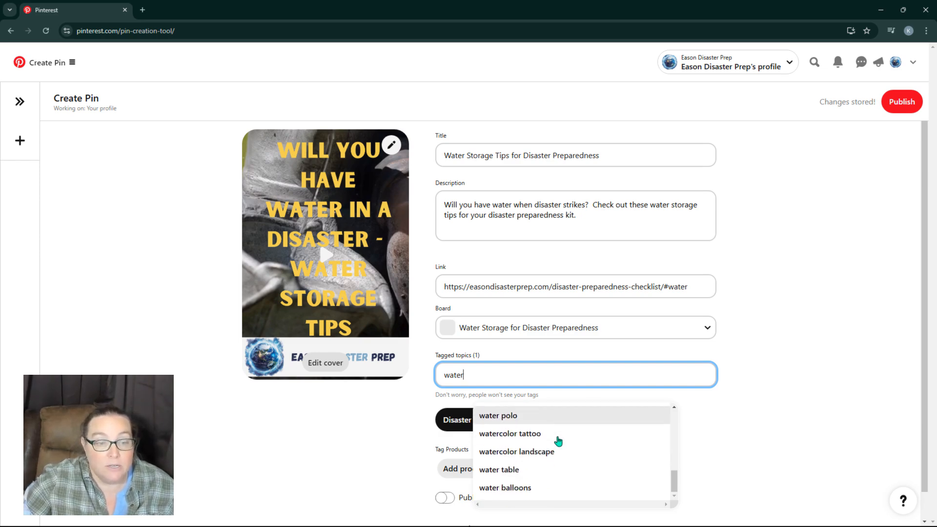
scroll(559, 444, "up", 6)
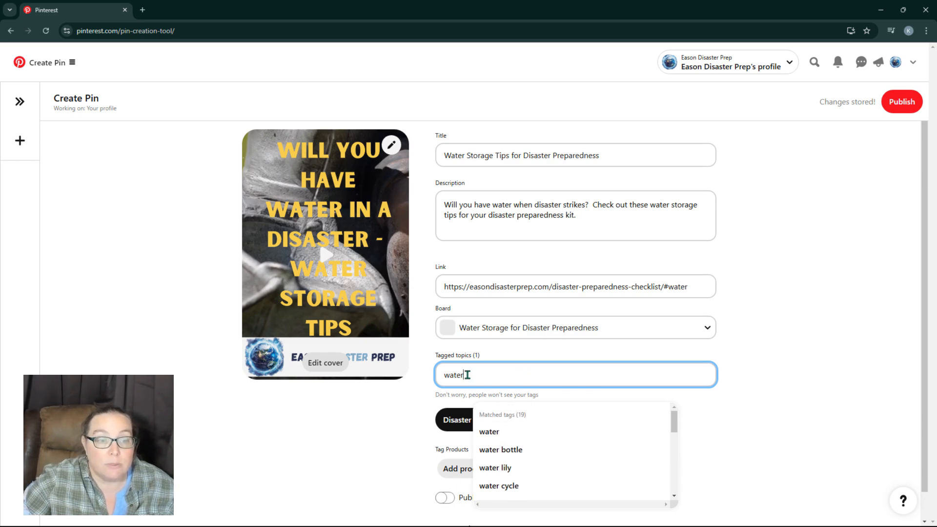
Replace the tag search with emergency topics and add the tags "emergency kit" and "emergency supplies".
left_click_drag(467, 375, 439, 374)
type("emergen")
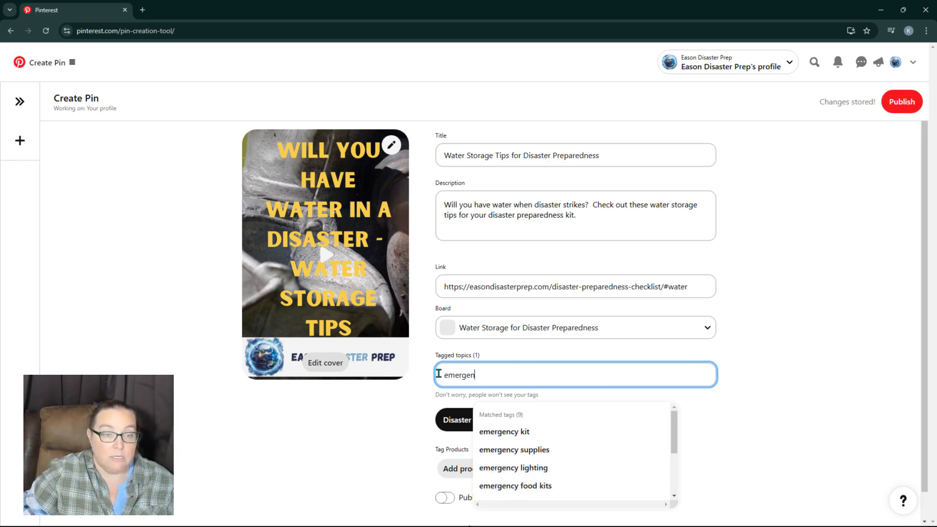
left_click(500, 437)
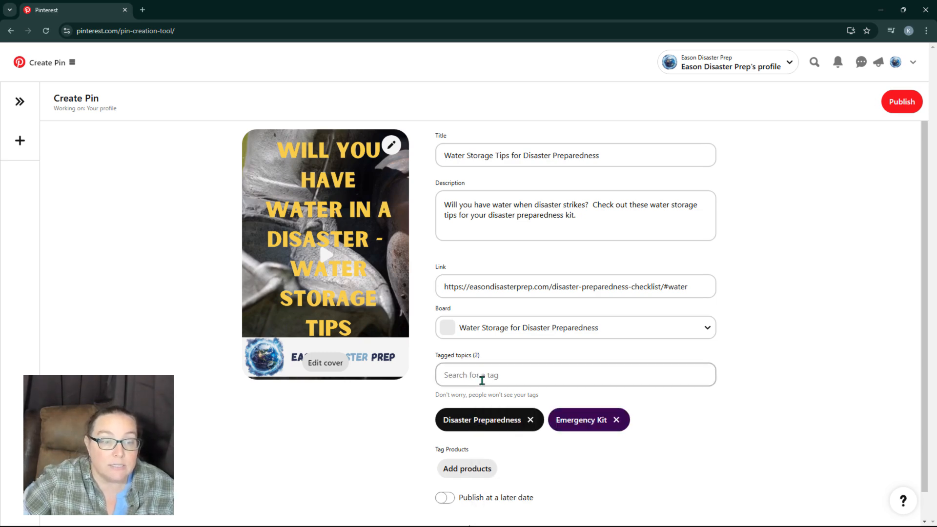
type("emerg")
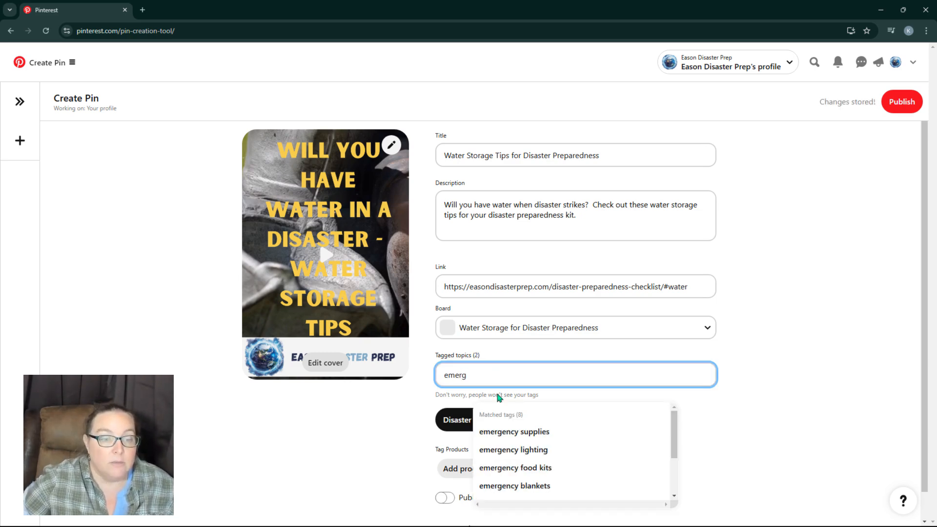
left_click(525, 434)
Look through the remaining emergency topics and add the tag "emergency tools & kits" to the pin.
scroll(703, 426, "down", 1)
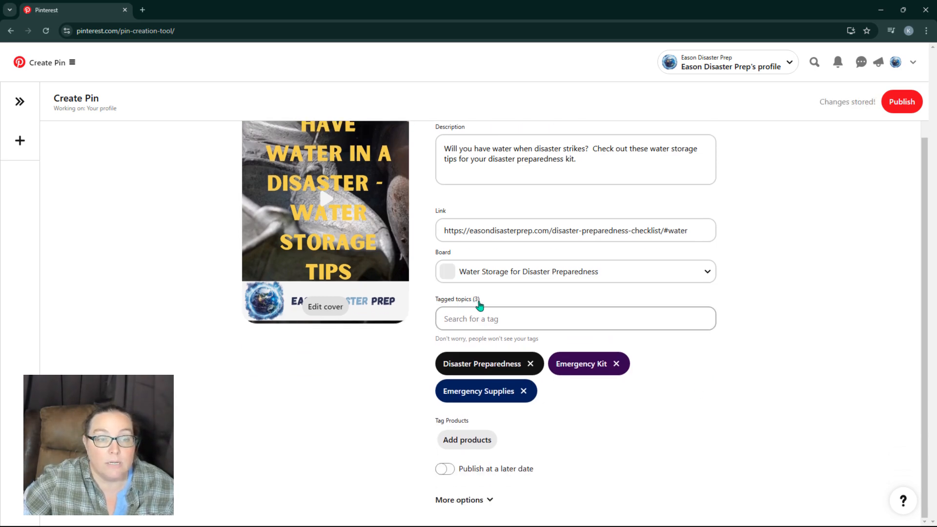
left_click(514, 325)
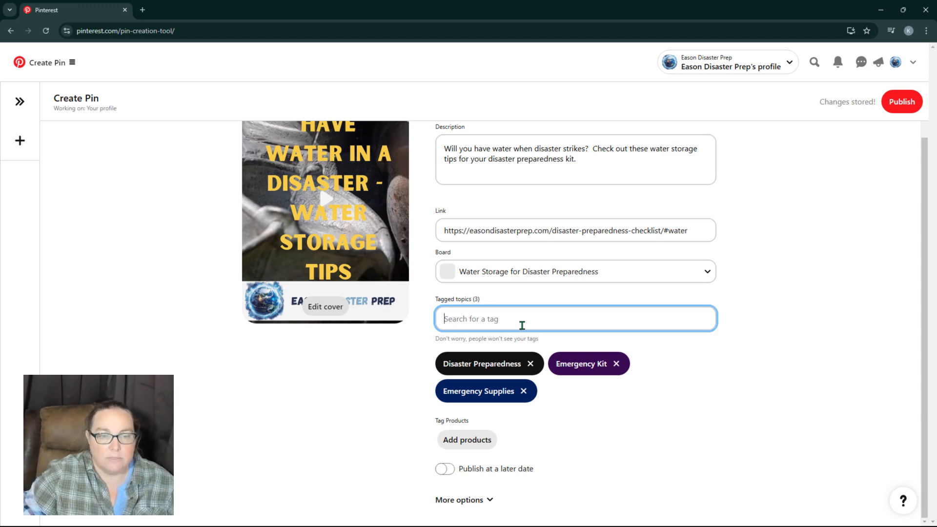
type("emerg")
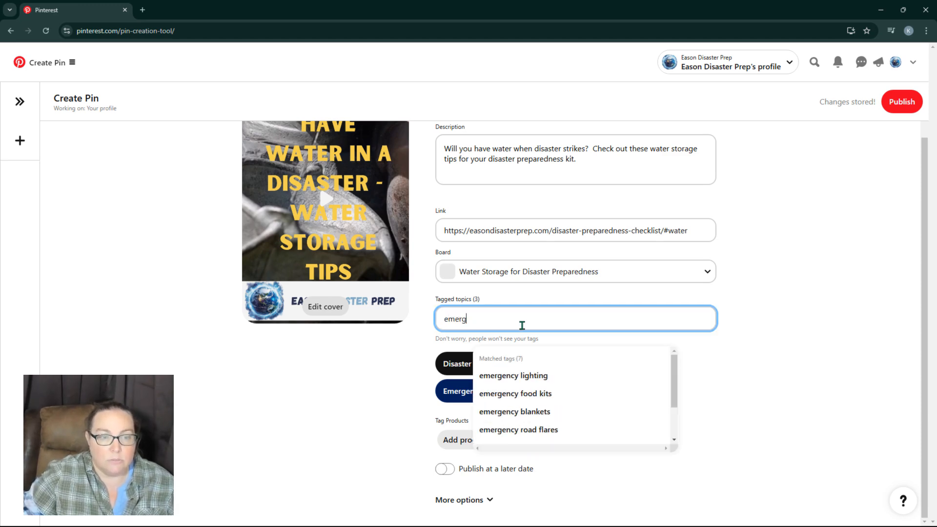
scroll(585, 383, "down", 2)
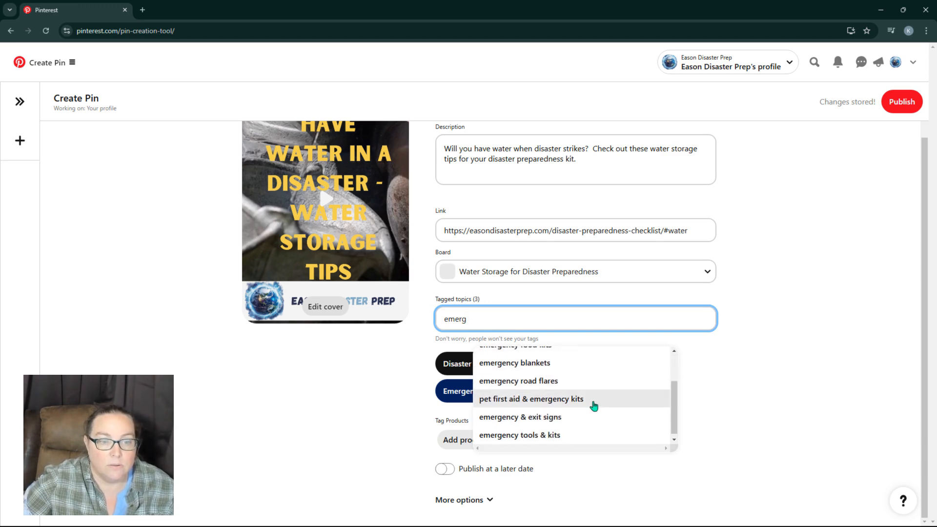
scroll(586, 412, "down", 1)
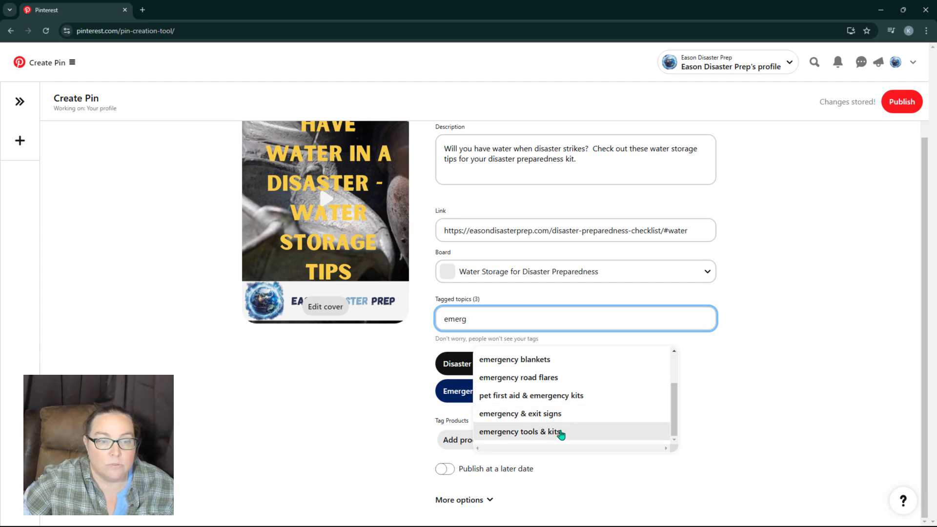
left_click(560, 433)
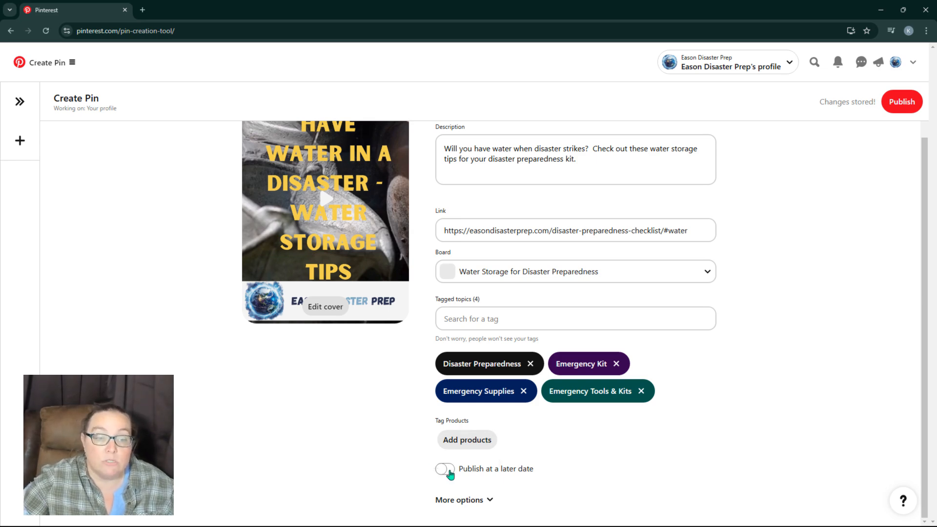
Expand the pin's additional options and turn off the display of similar products.
left_click(490, 500)
scroll(634, 448, "down", 2)
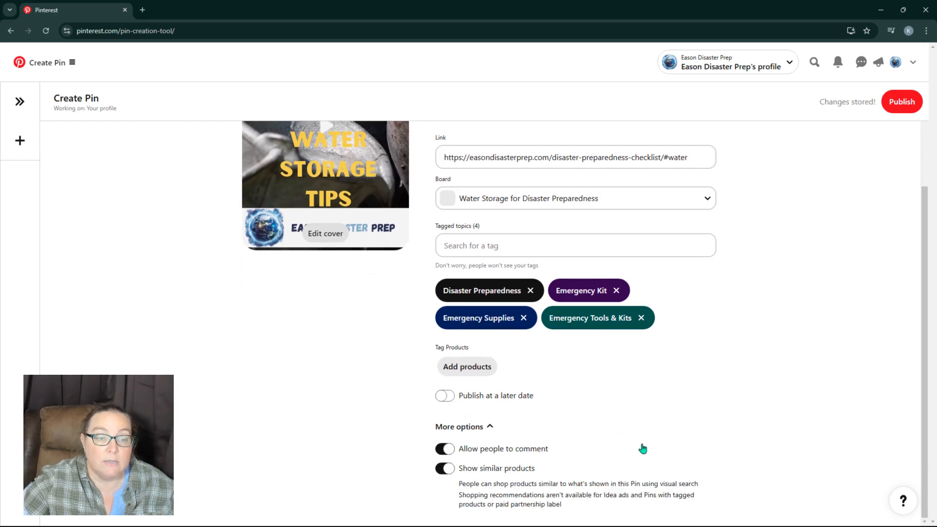
left_click(443, 470)
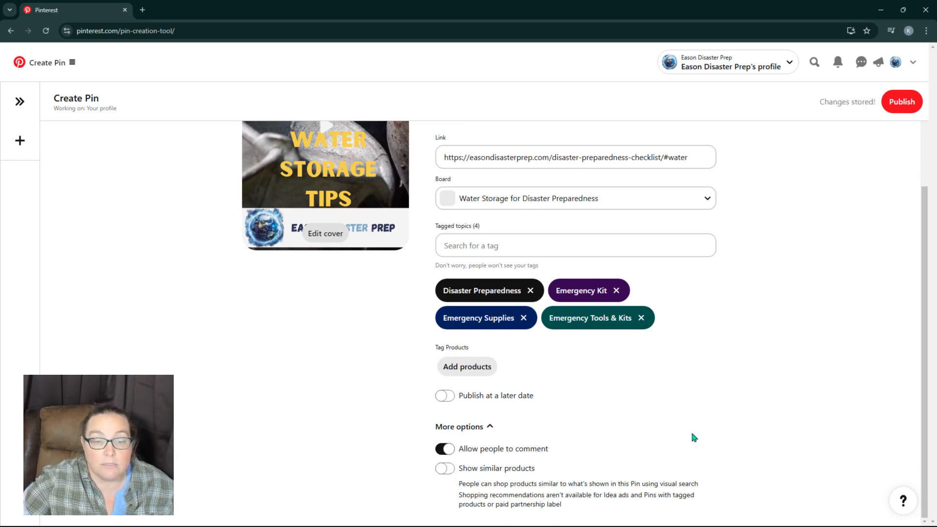
Publish the water storage pin and dismiss the offer to install the browser extension.
scroll(693, 438, "up", 3)
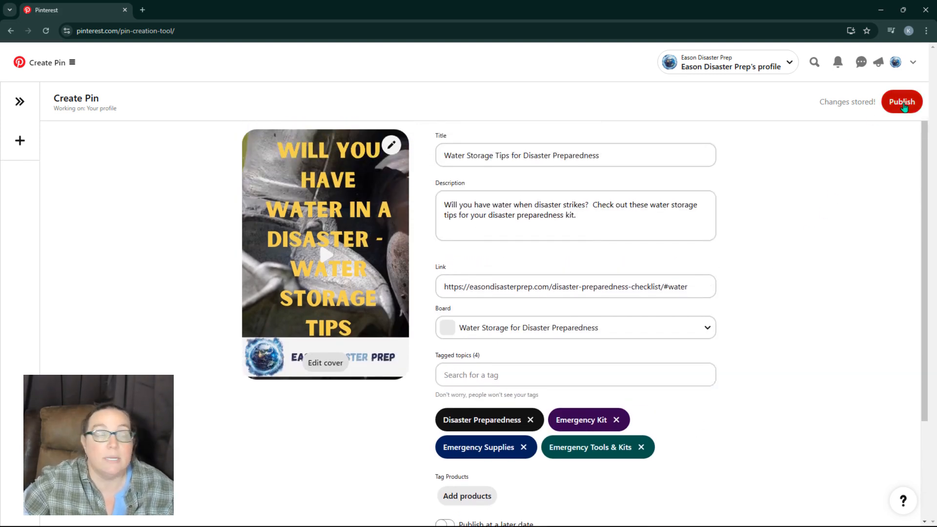
left_click(903, 104)
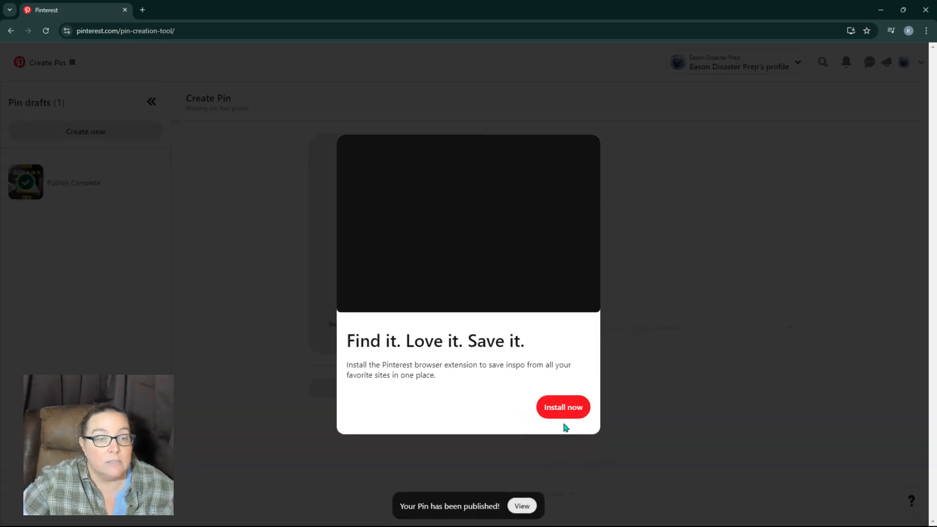
left_click(705, 388)
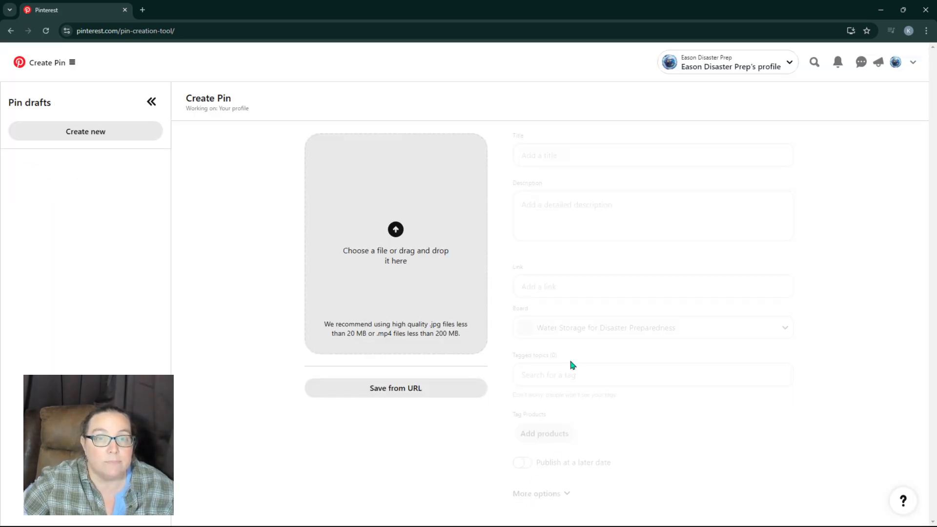
Go to the business profile's created pins and open the newly published water storage pin to view it.
left_click(896, 62)
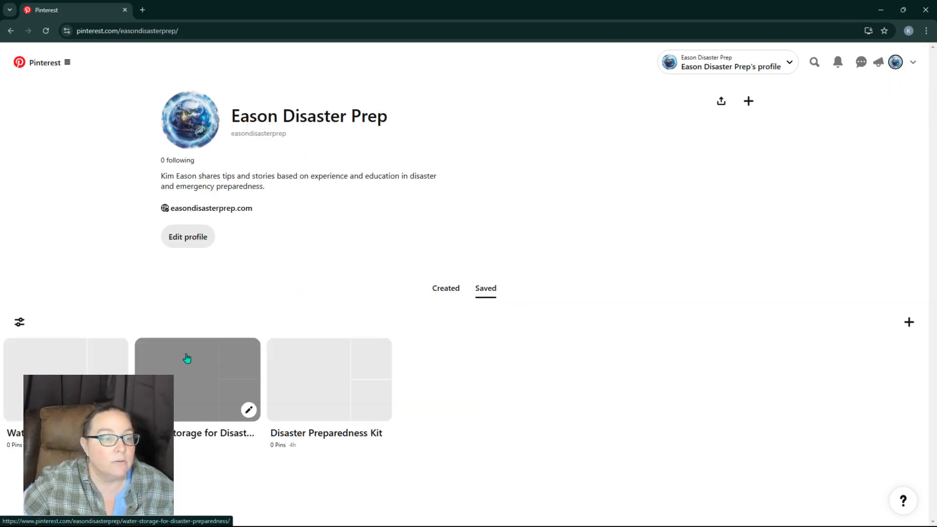
left_click(94, 352)
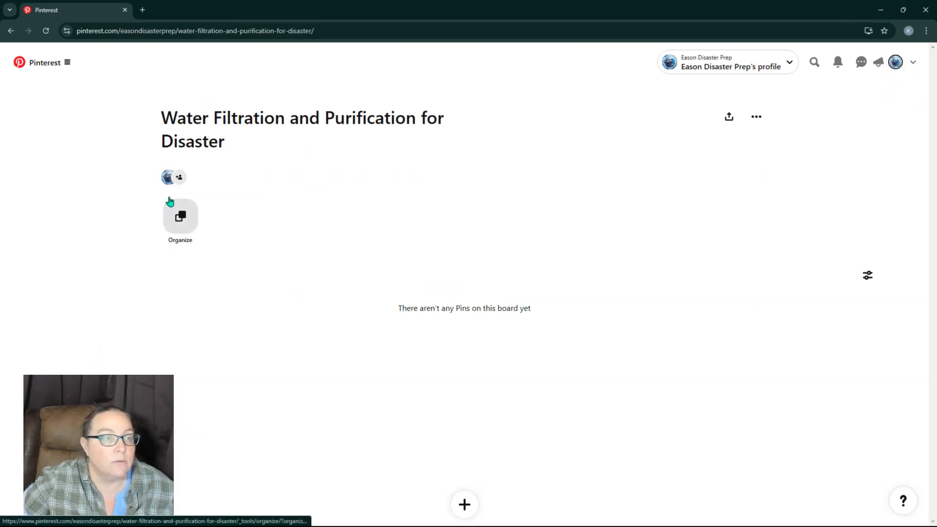
left_click(895, 64)
left_click(440, 291)
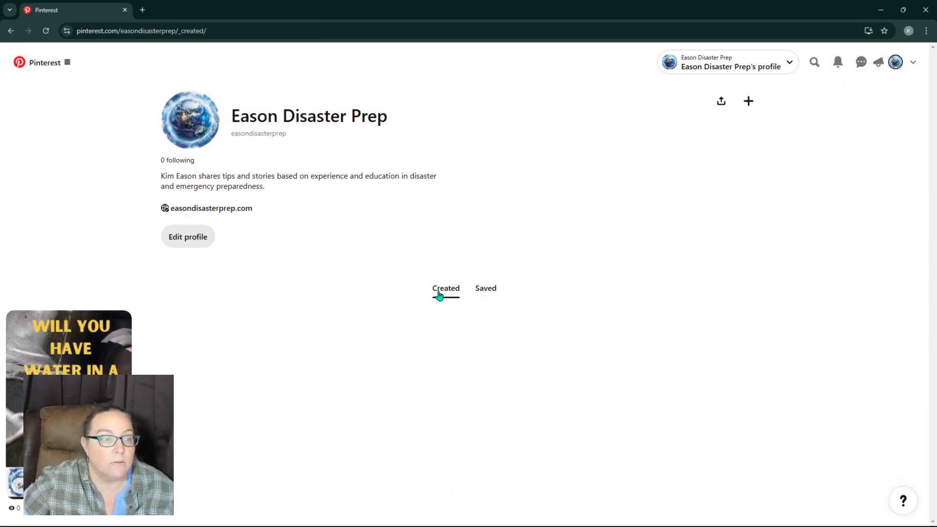
left_click(73, 344)
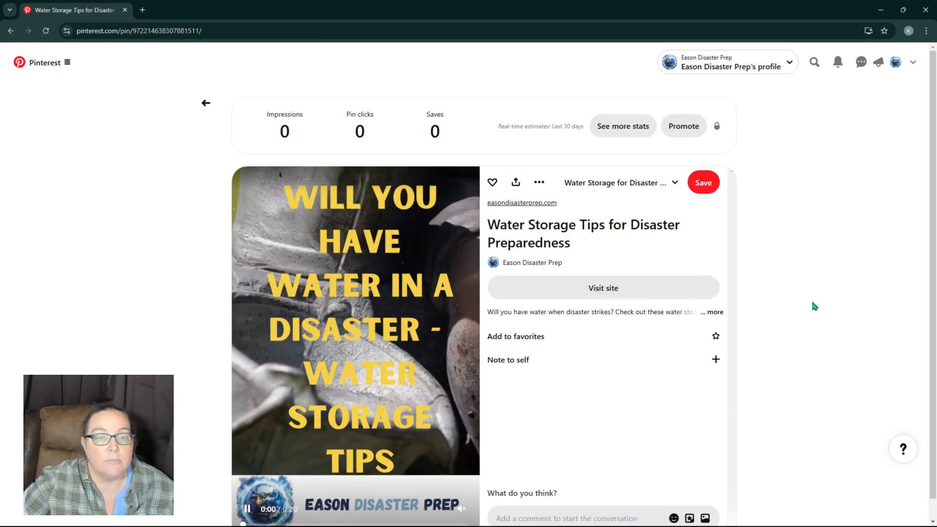
Visit the site linked from the published water storage pin to check its destination.
scroll(799, 318, "down", 3)
scroll(799, 318, "up", 3)
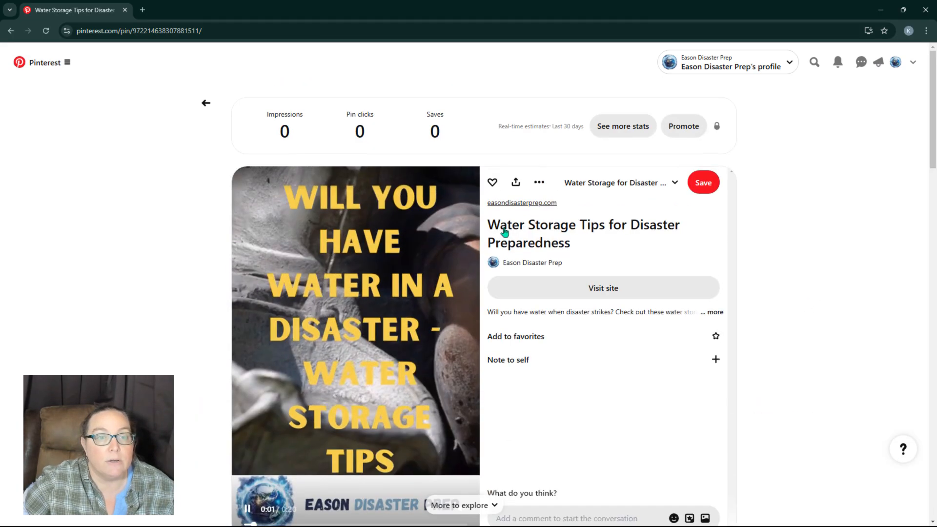
left_click(605, 289)
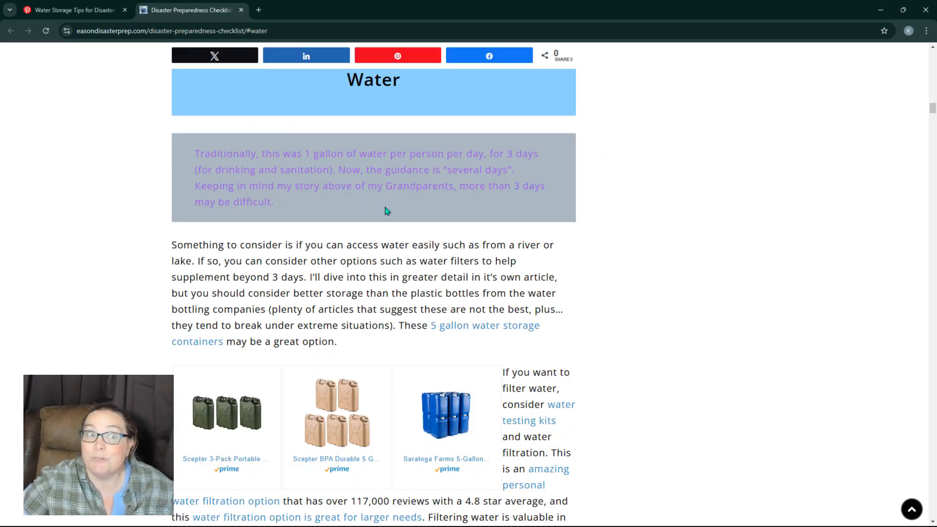
Examine the checklist quick links for the disaster kit, above the article's water section.
scroll(245, 249, "up", 12)
scroll(171, 271, "up", 18)
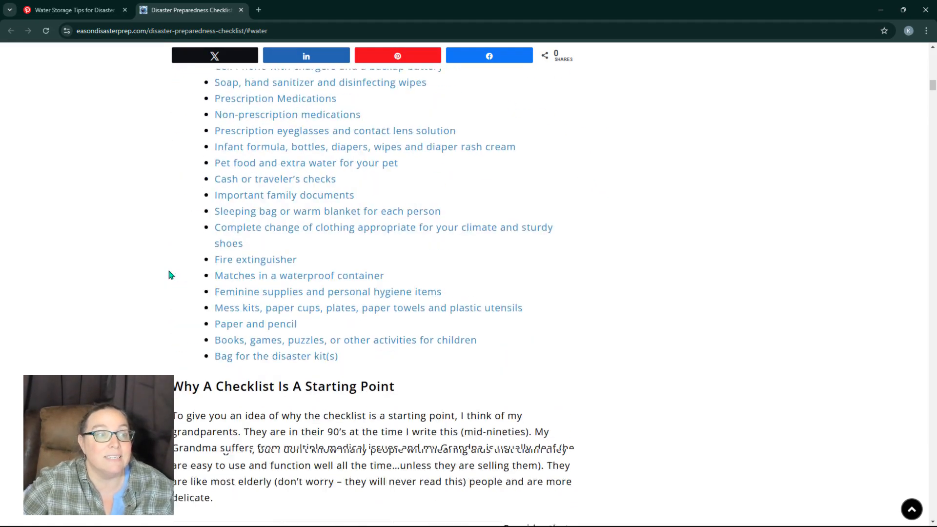
scroll(246, 215, "up", 3)
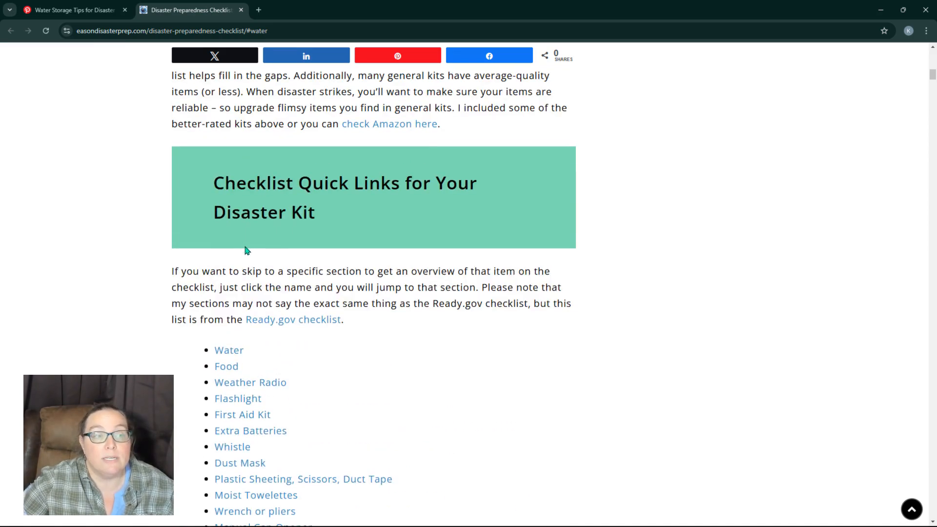
scroll(220, 174, "down", 3)
scroll(245, 252, "down", 3)
scroll(246, 279, "down", 5)
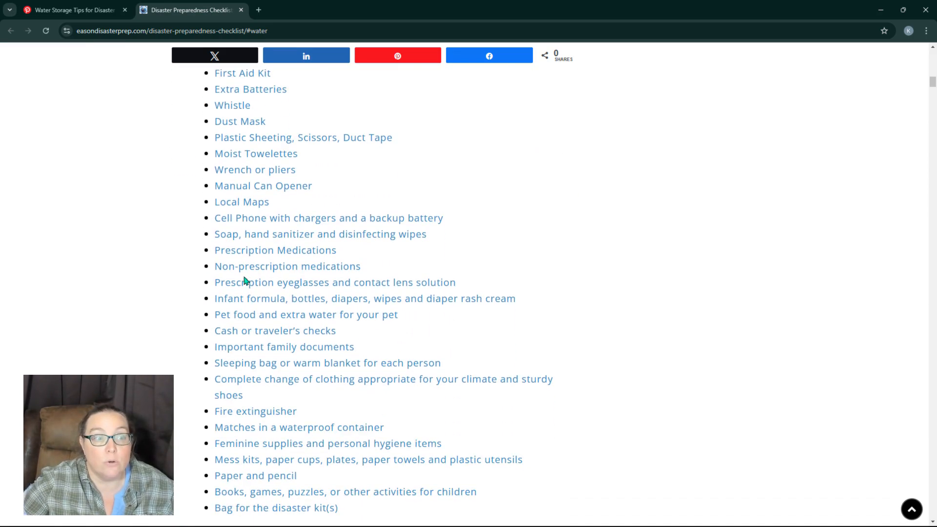
scroll(247, 317, "up", 6)
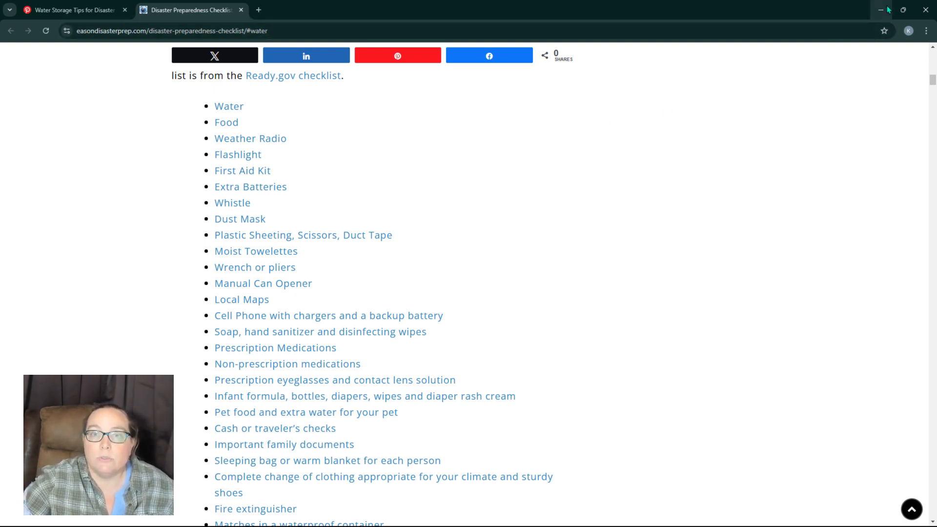
Switch to the other browser window showing the water section of the disaster preparedness checklist.
key("alt+Tab")
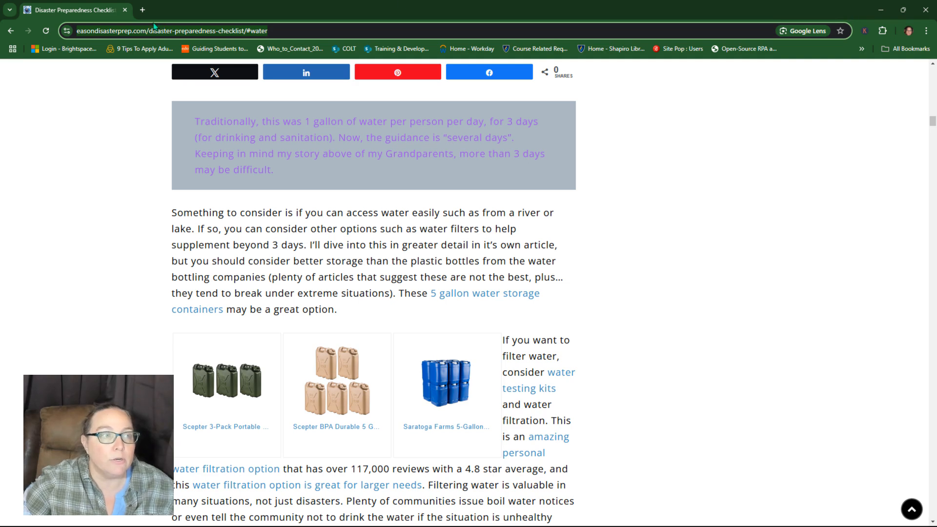